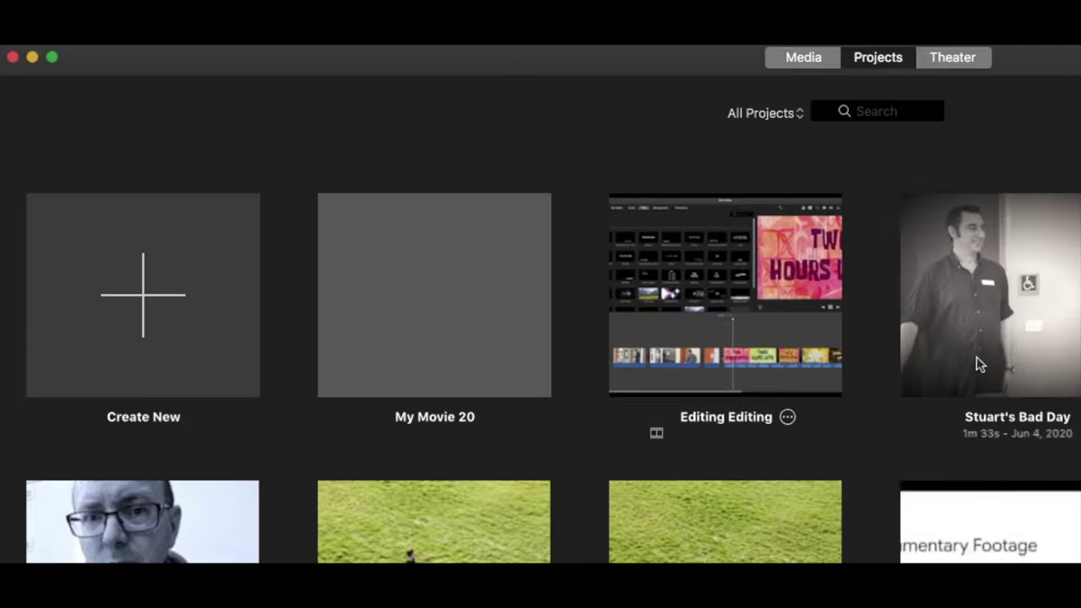
Create a new movie project and drag the ten imported clips into its timeline
{"action": "left_click", "coordinate": [162, 281]}
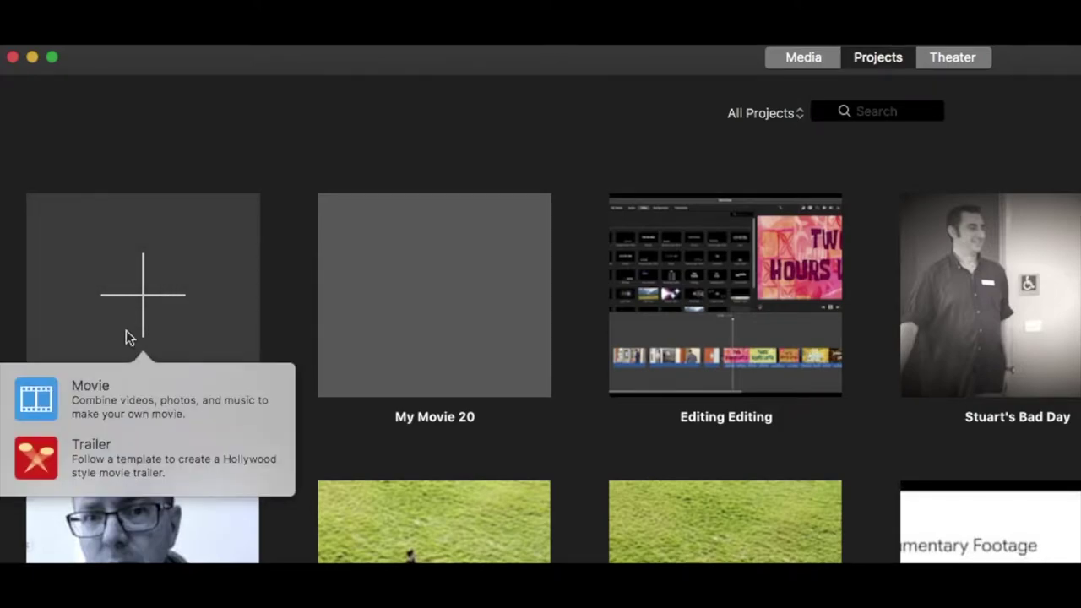
{"action": "left_click", "coordinate": [124, 392]}
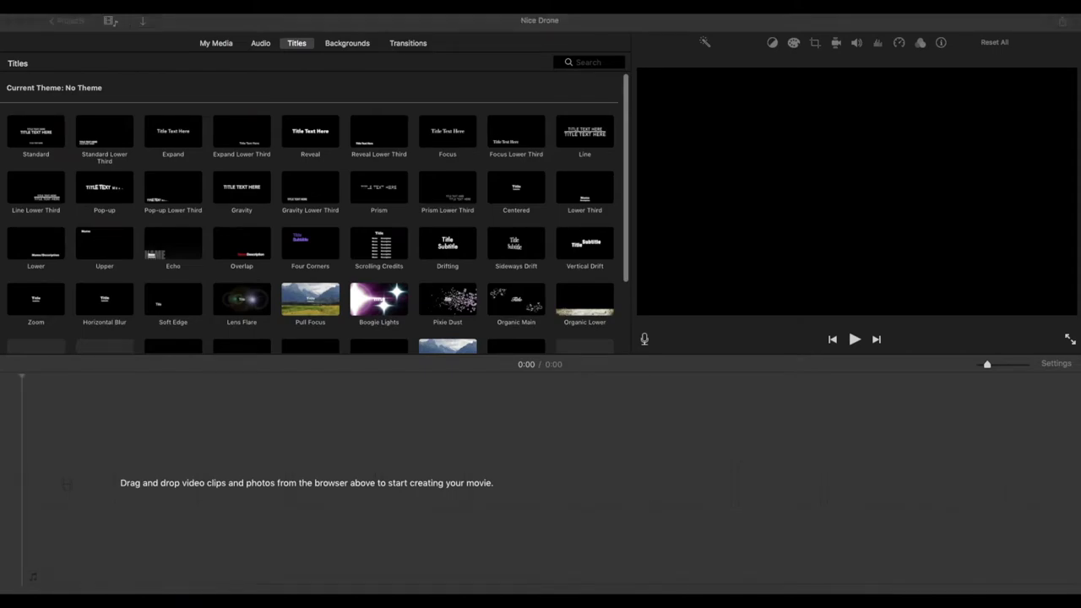
{"action": "left_click_drag", "start_coordinate": [749, 456], "coordinate": [38, 497]}
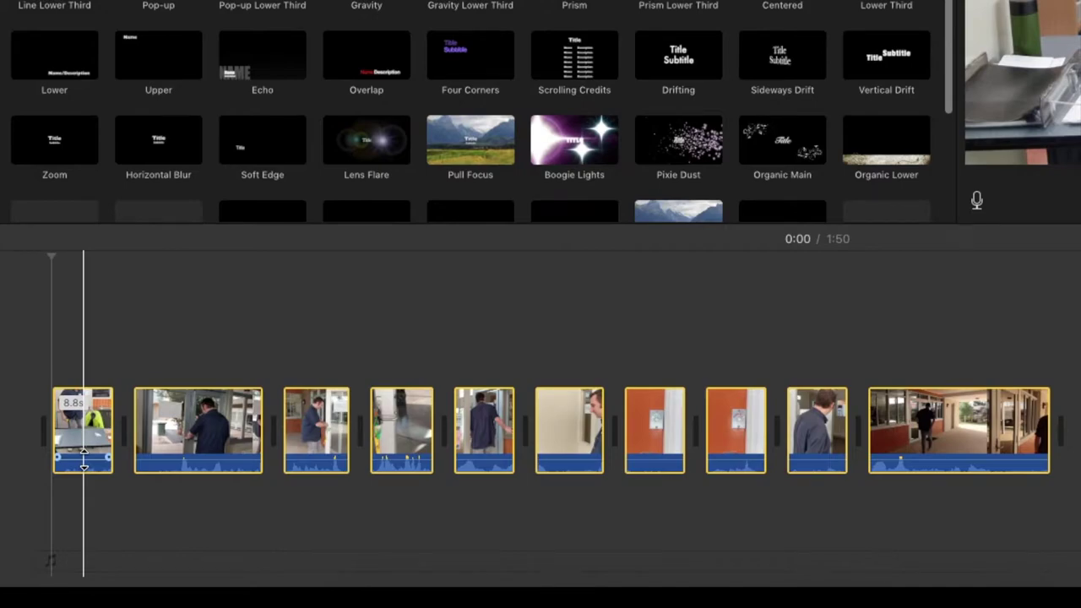
Pull the volume line of each of the ten clips down to 0%
{"action": "left_click_drag", "start_coordinate": [83, 459], "coordinate": [85, 473]}
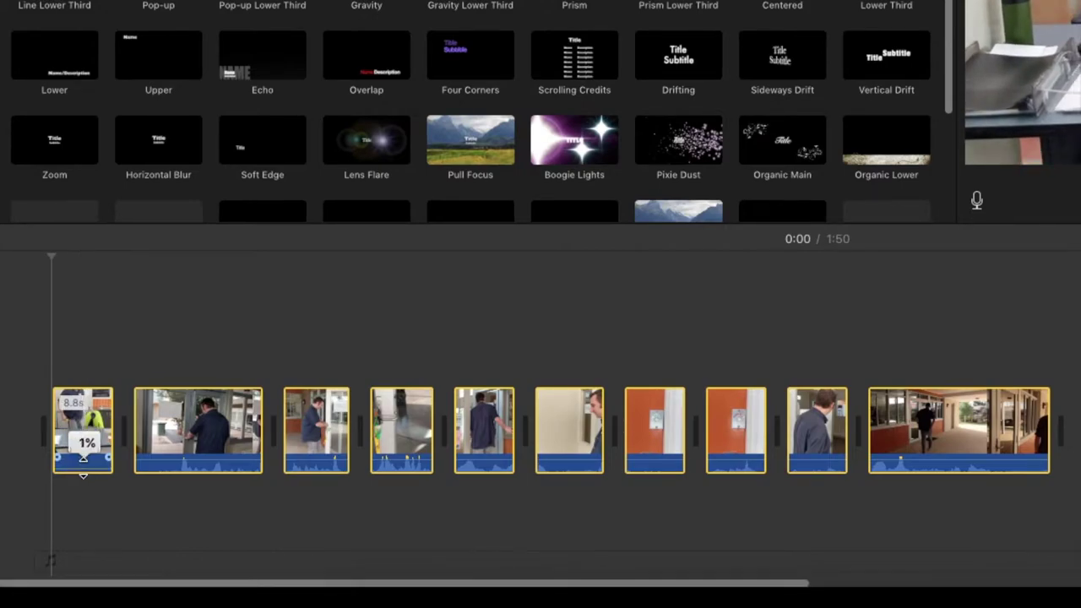
{"action": "left_click_drag", "start_coordinate": [218, 459], "coordinate": [218, 481]}
{"action": "left_click_drag", "start_coordinate": [316, 459], "coordinate": [317, 469]}
{"action": "left_click_drag", "start_coordinate": [406, 458], "coordinate": [405, 471]}
{"action": "left_click_drag", "start_coordinate": [488, 461], "coordinate": [490, 482]}
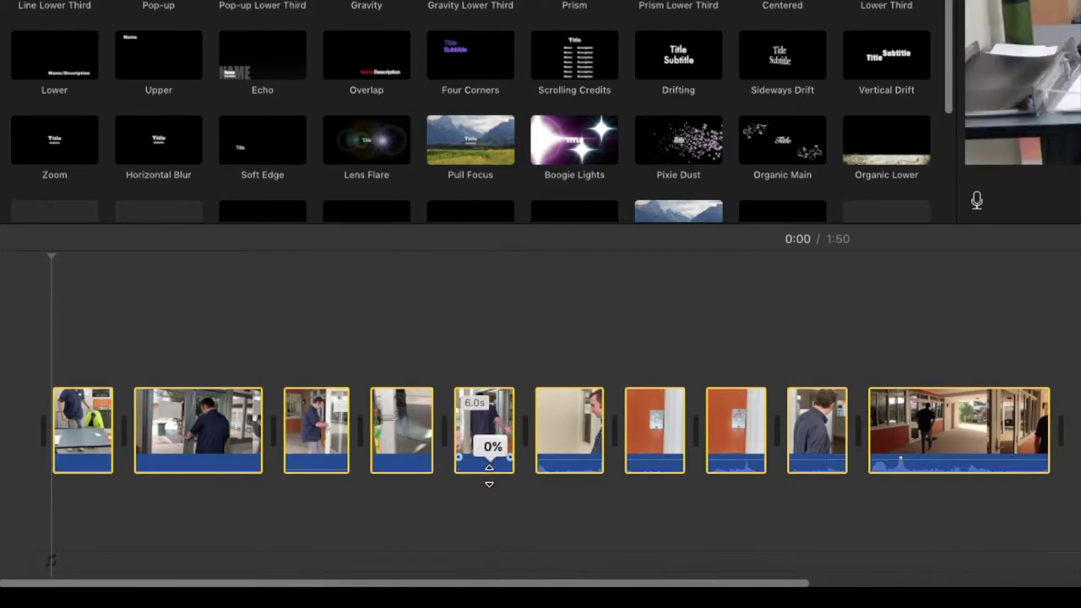
{"action": "left_click_drag", "start_coordinate": [565, 463], "coordinate": [567, 475]}
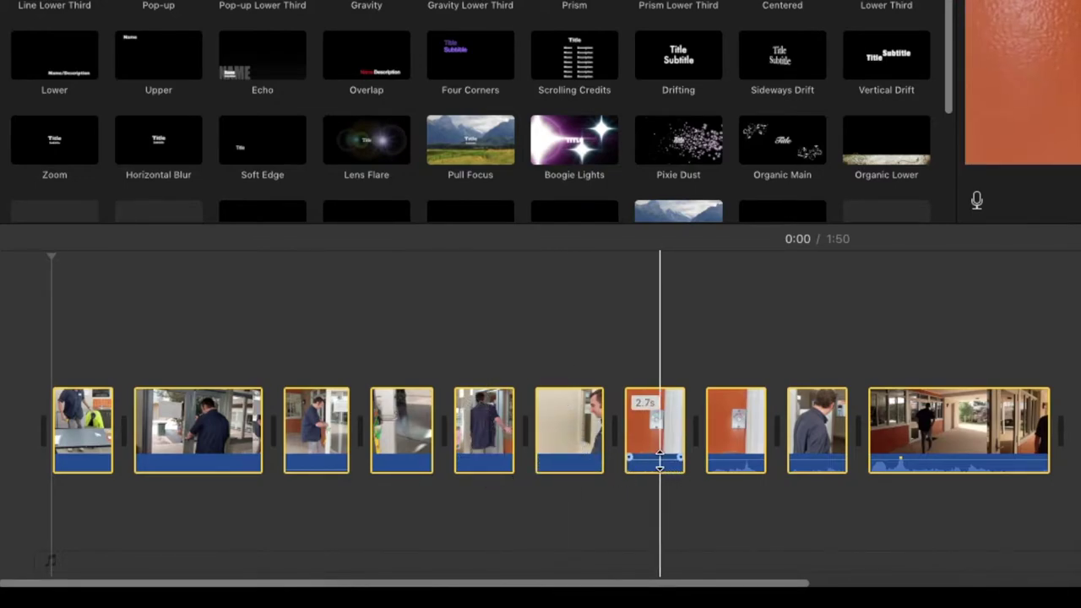
{"action": "left_click_drag", "start_coordinate": [664, 459], "coordinate": [656, 481]}
{"action": "left_click_drag", "start_coordinate": [723, 458], "coordinate": [724, 475]}
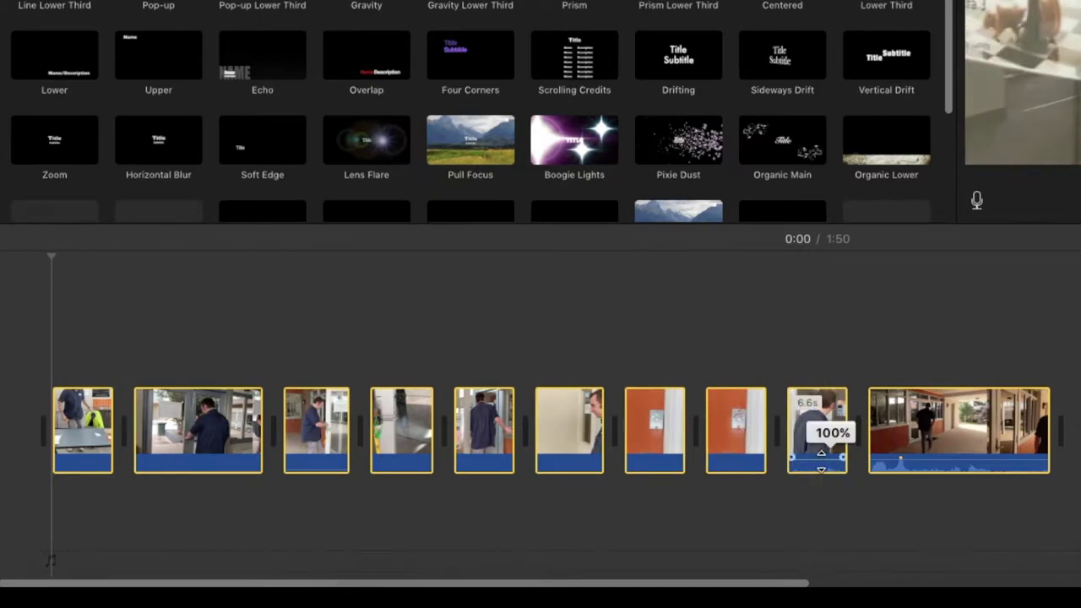
{"action": "left_click_drag", "start_coordinate": [819, 459], "coordinate": [820, 481]}
{"action": "left_click_drag", "start_coordinate": [916, 460], "coordinate": [914, 485]}
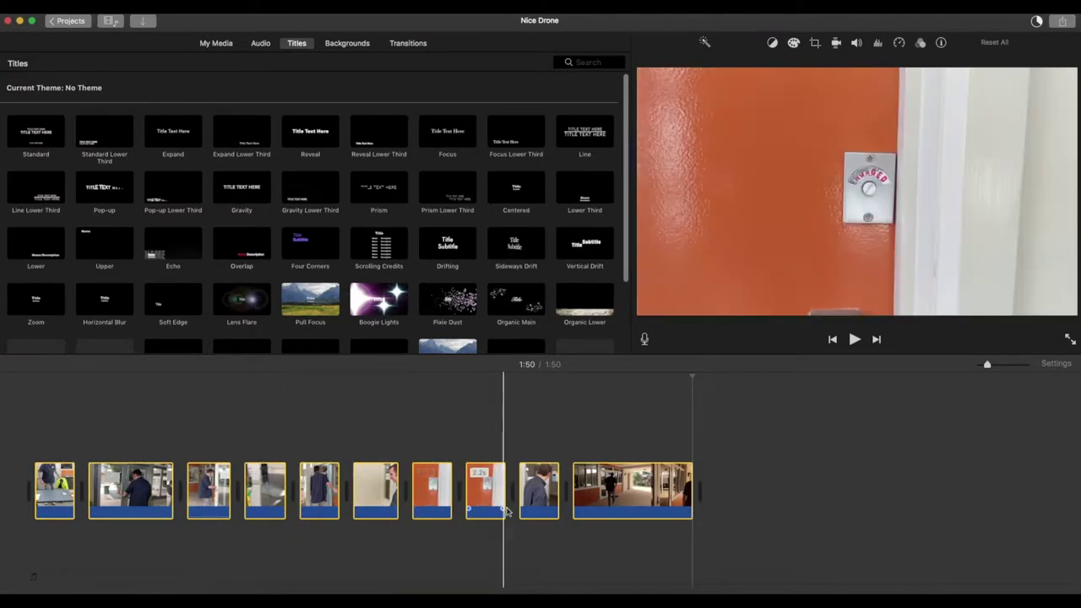
{"action": "left_click", "coordinate": [758, 520]}
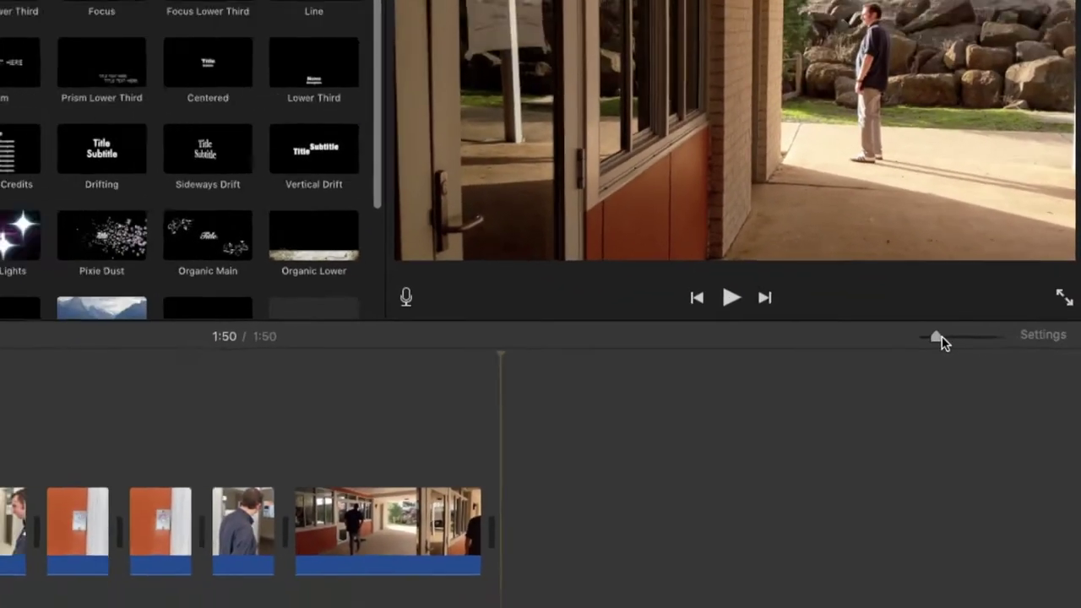
Zoom the timeline in for finer editing and scroll back to its start
{"action": "left_click_drag", "start_coordinate": [915, 323], "coordinate": [942, 324]}
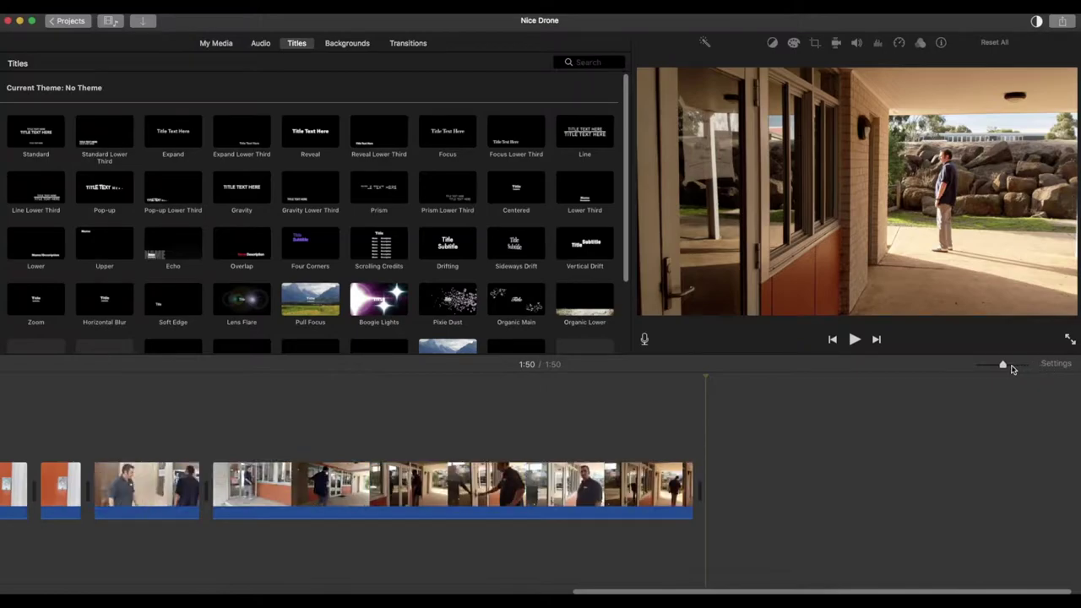
{"action": "left_click_drag", "start_coordinate": [584, 591], "coordinate": [11, 593]}
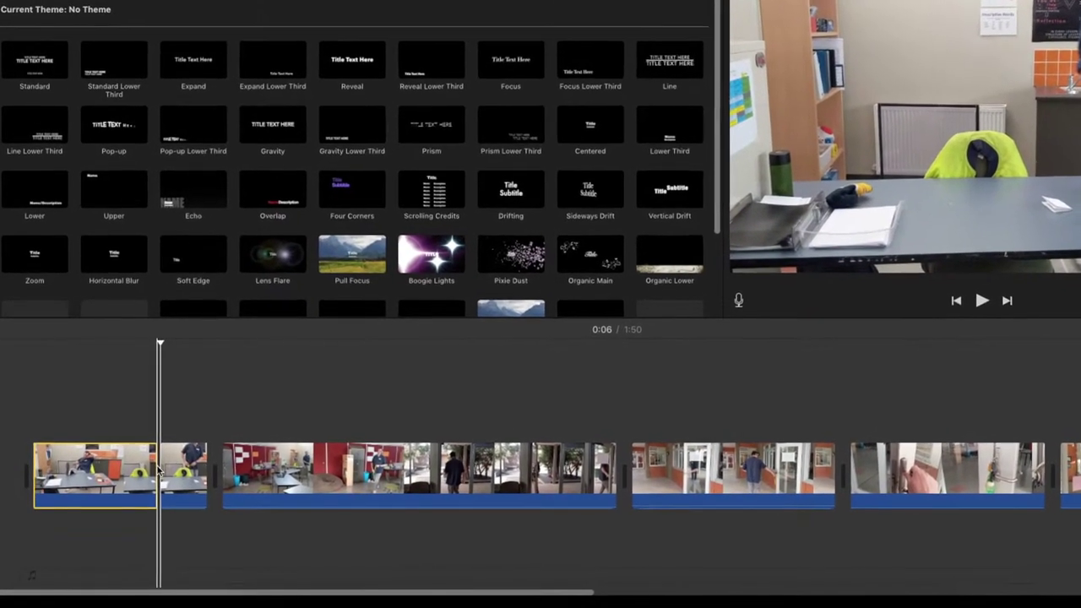
Undo the earlier split, re-split the first clip, and select its 2.1-second leftover piece
{"action": "key", "text": "super+z"}
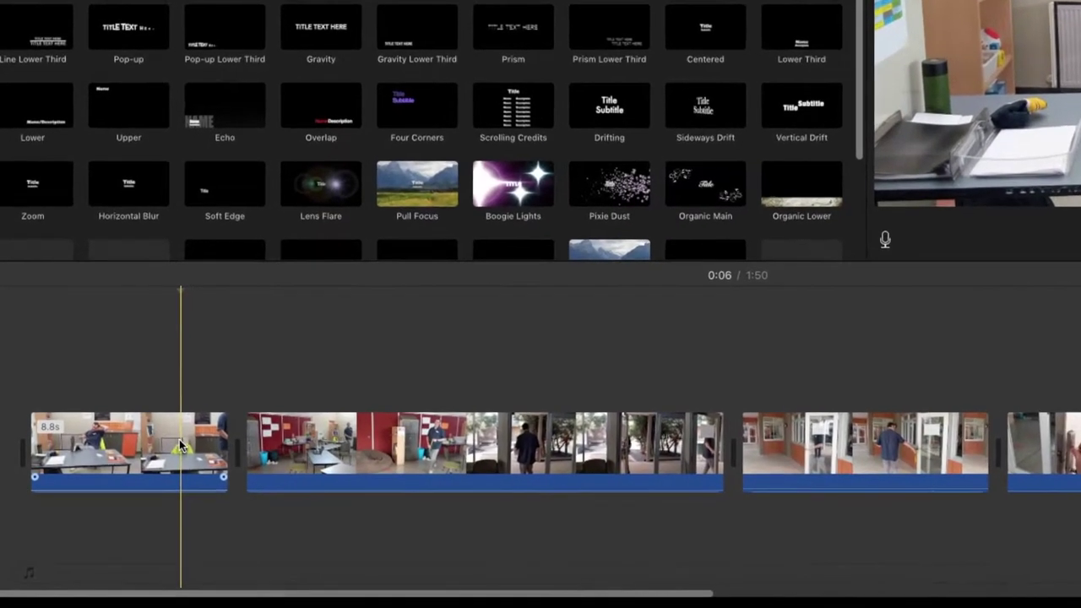
{"action": "right_click", "coordinate": [178, 446]}
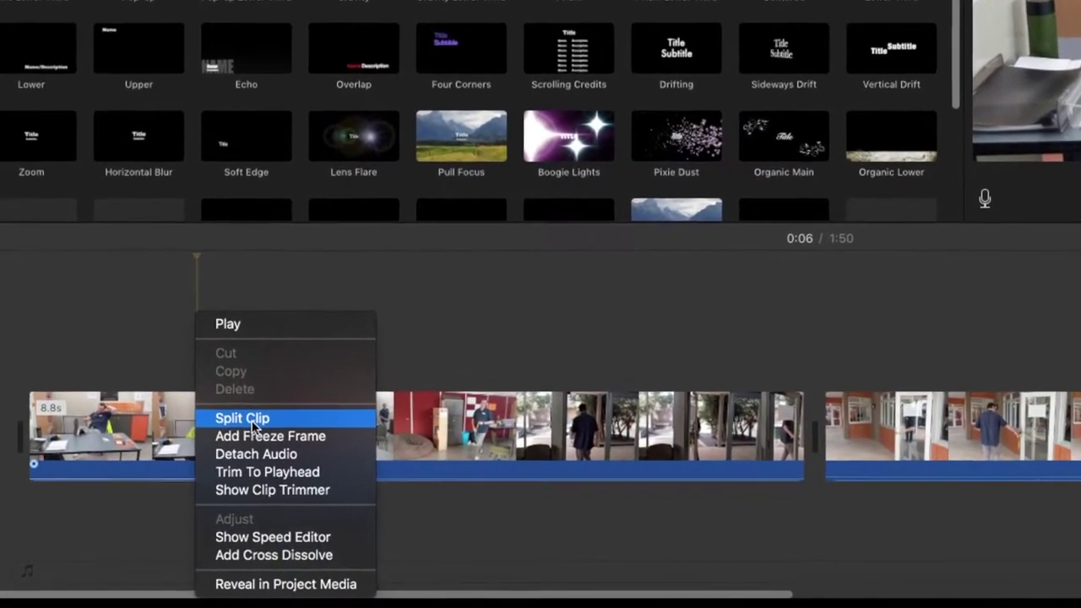
{"action": "left_click", "coordinate": [227, 425]}
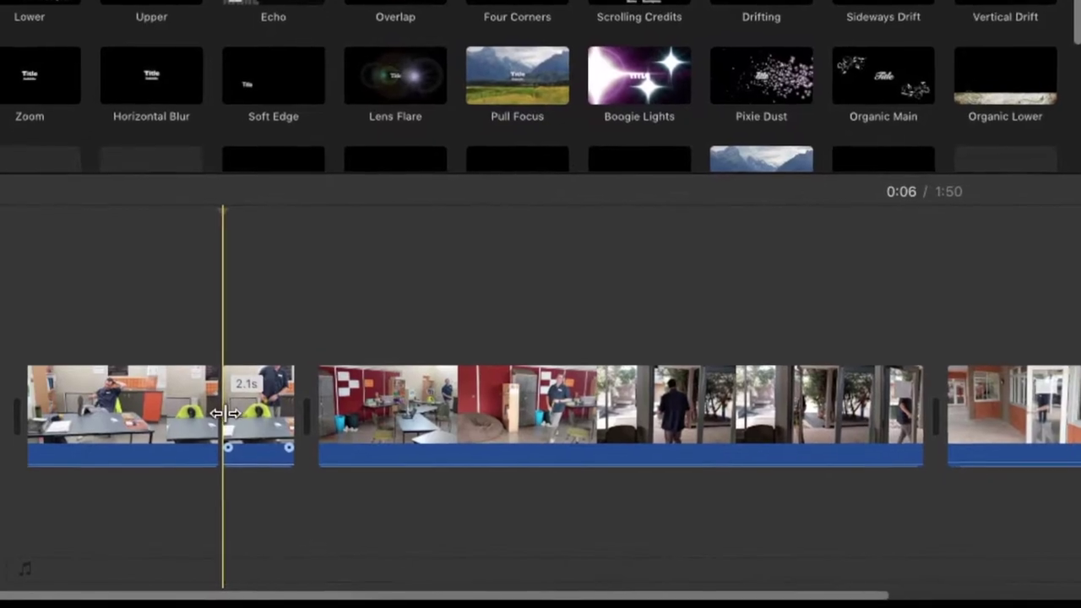
{"action": "left_click", "coordinate": [280, 412]}
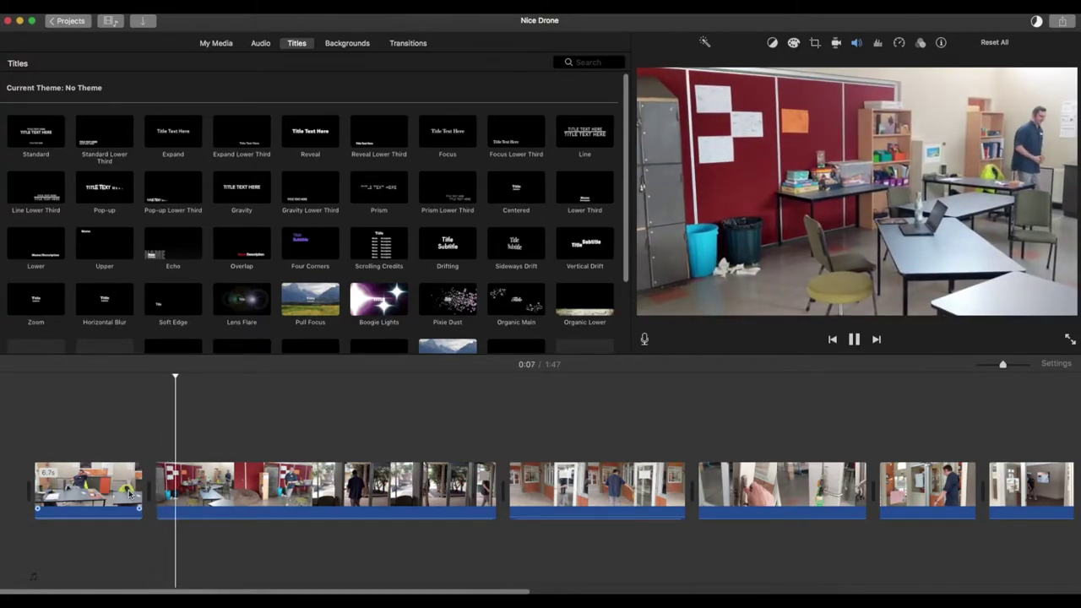
{"action": "key", "text": "space"}
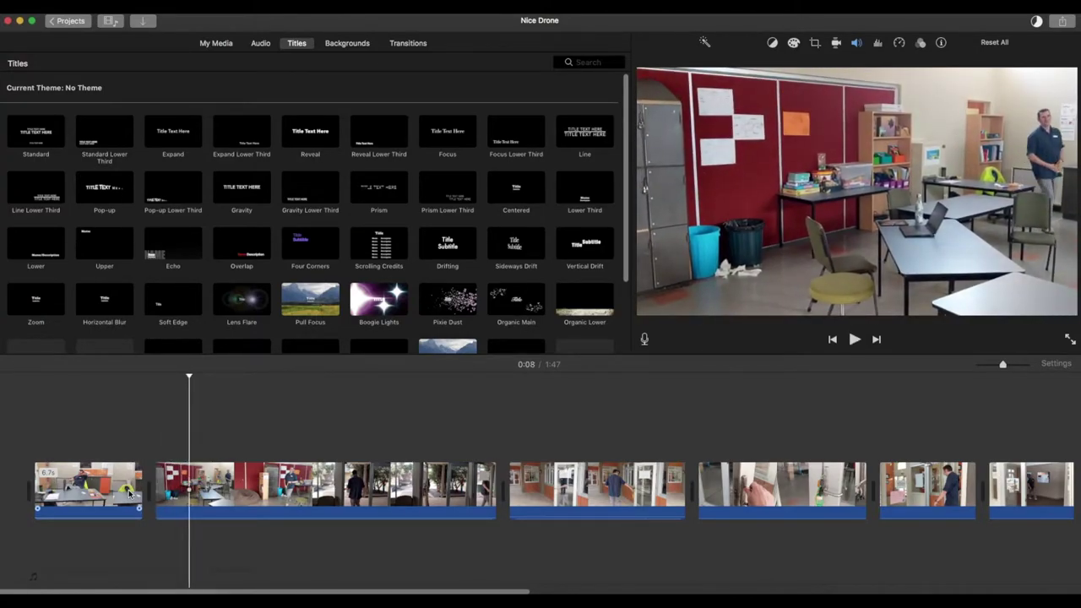
Split the second clip at the playhead and delete its short opening piece
{"action": "left_click", "coordinate": [190, 504]}
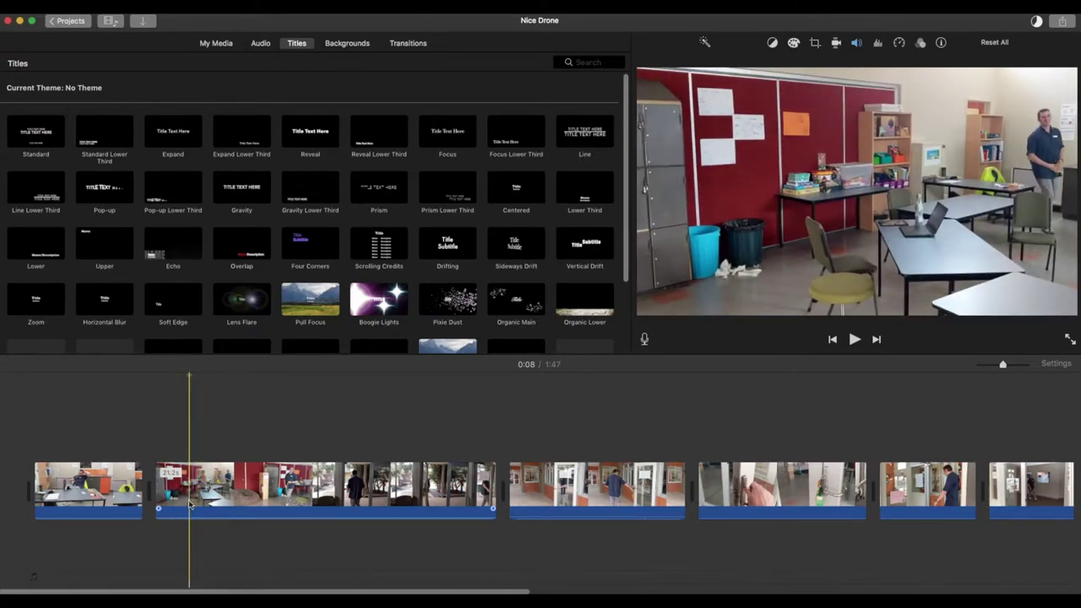
{"action": "left_click", "coordinate": [190, 505]}
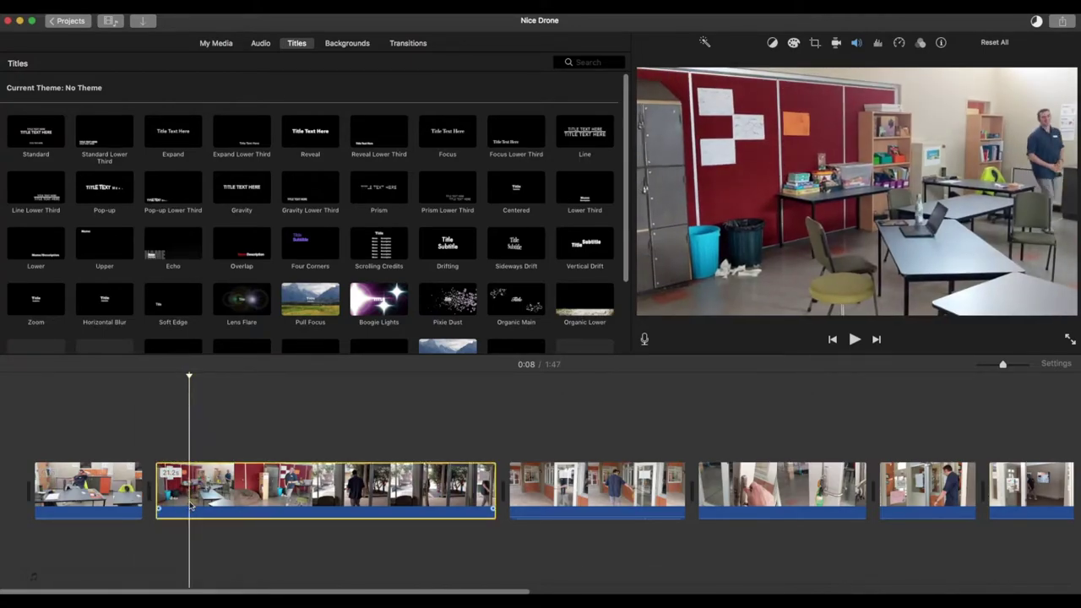
{"action": "right_click", "coordinate": [191, 505]}
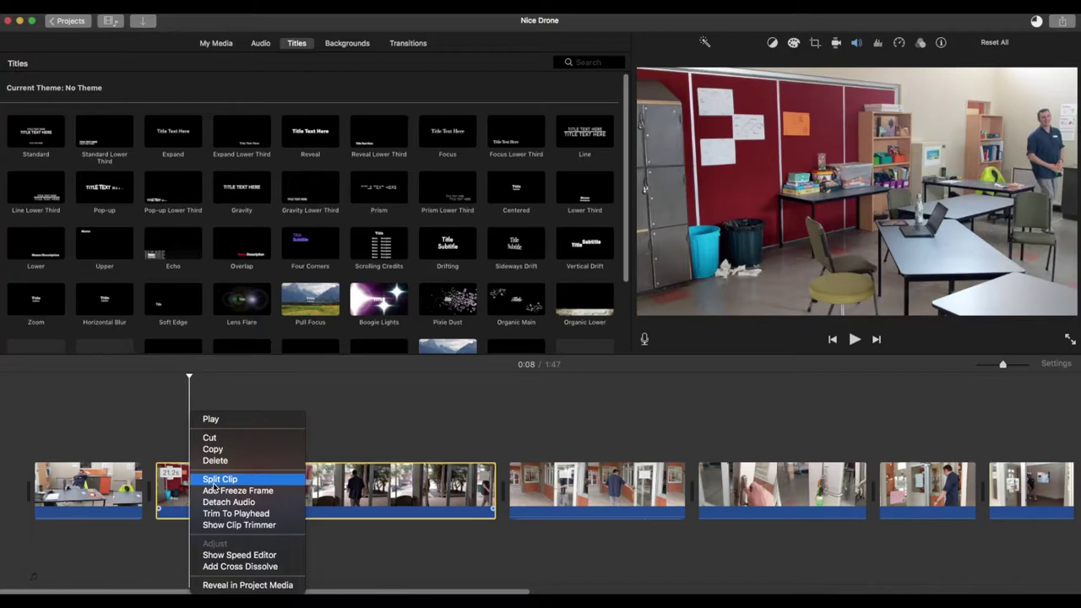
{"action": "left_click", "coordinate": [218, 479]}
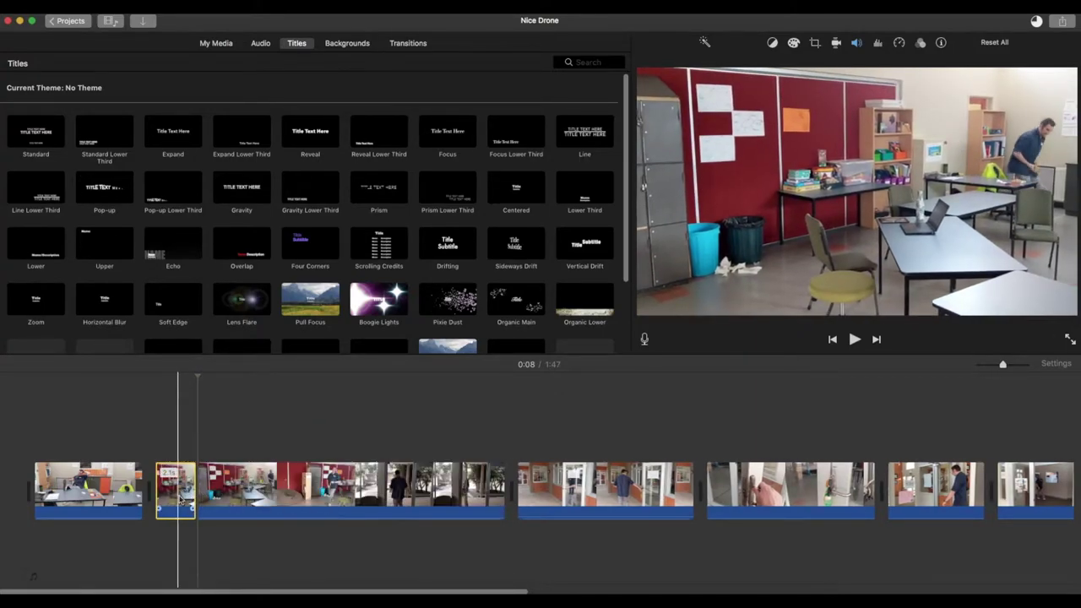
{"action": "key", "text": "Delete"}
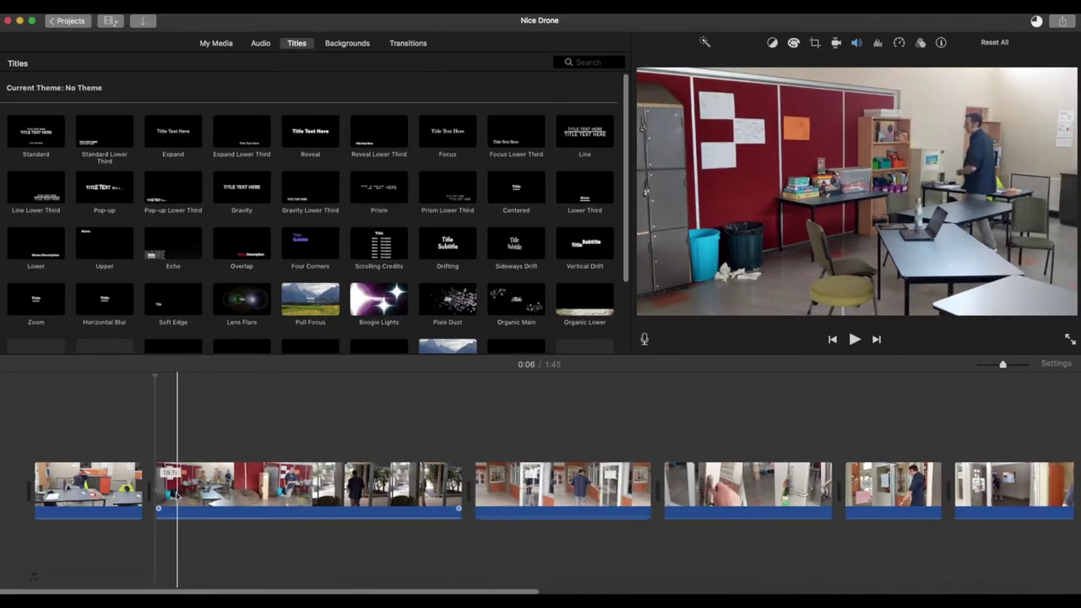
Play back the edited opening to check the cut, then reselect the second clip
{"action": "key", "text": "space"}
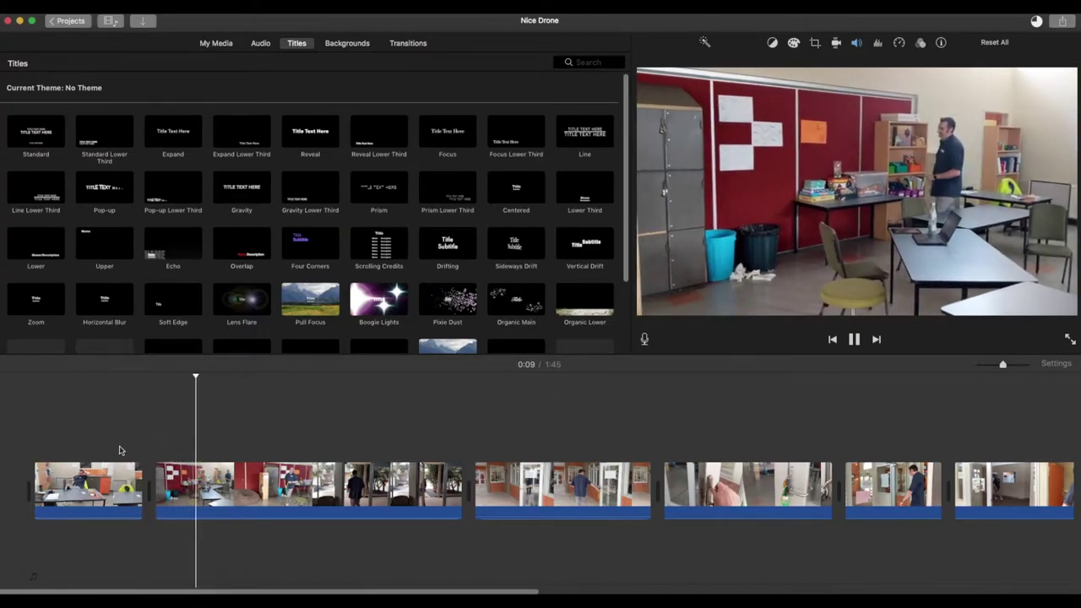
{"action": "left_click", "coordinate": [120, 450]}
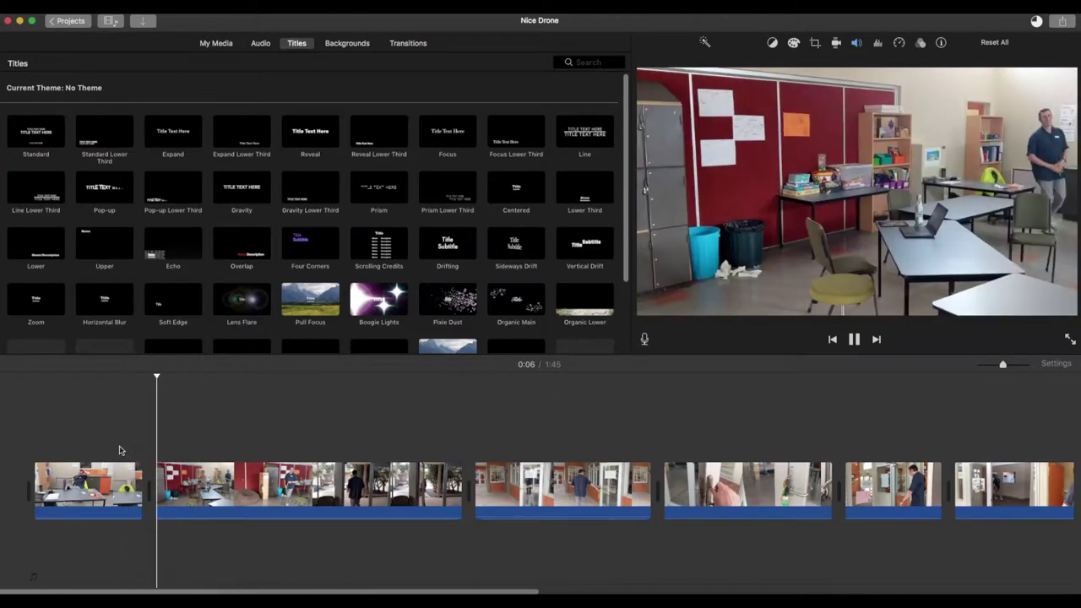
{"action": "key", "text": "space"}
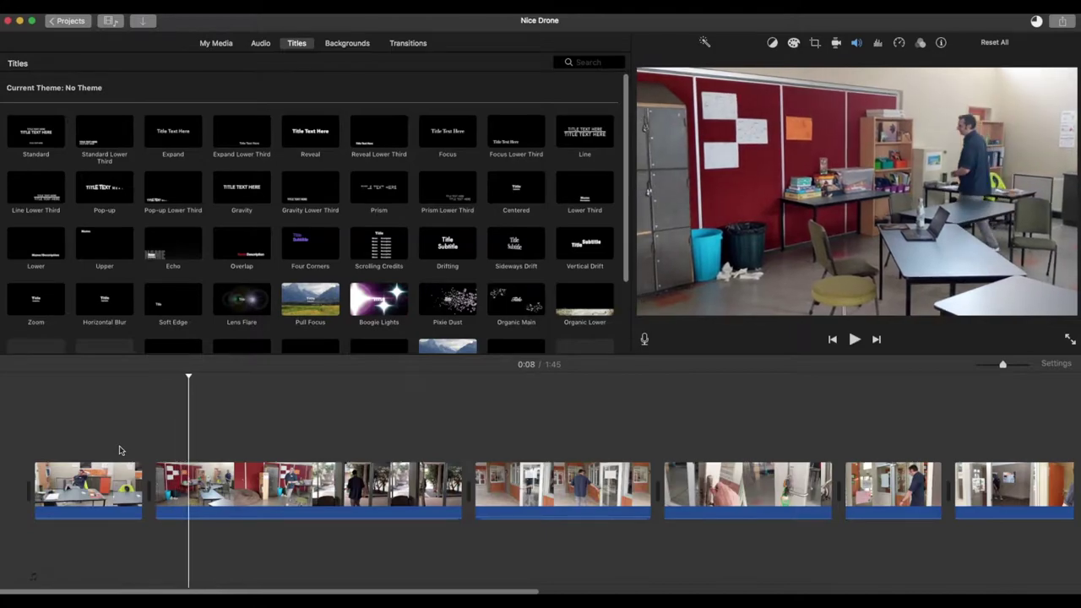
{"action": "left_click", "coordinate": [181, 488]}
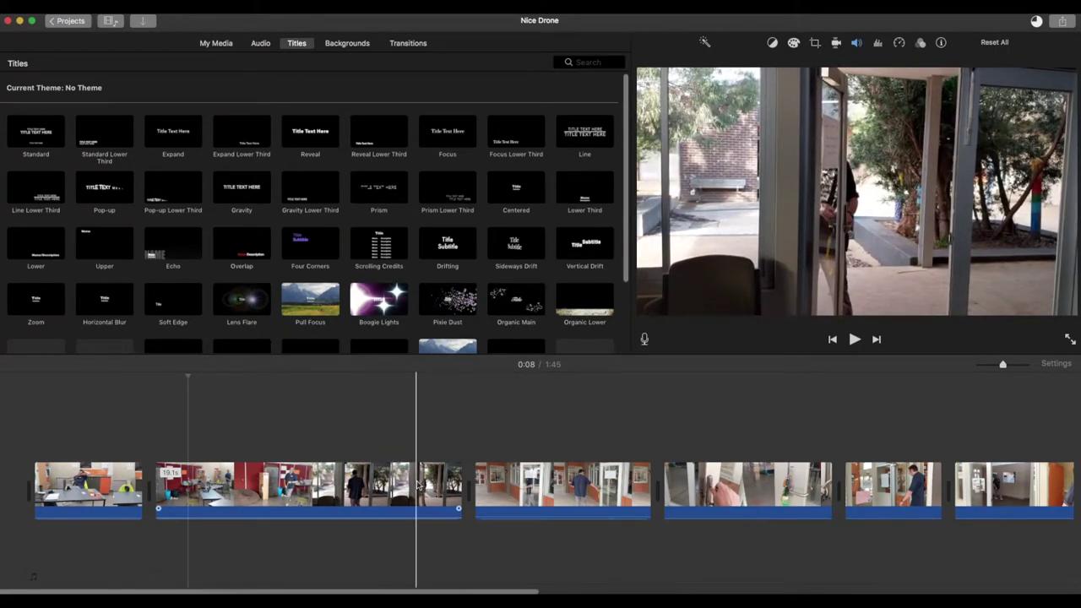
Split the second clip at 0:14 and delete the third clip from the film
{"action": "left_click", "coordinate": [494, 486]}
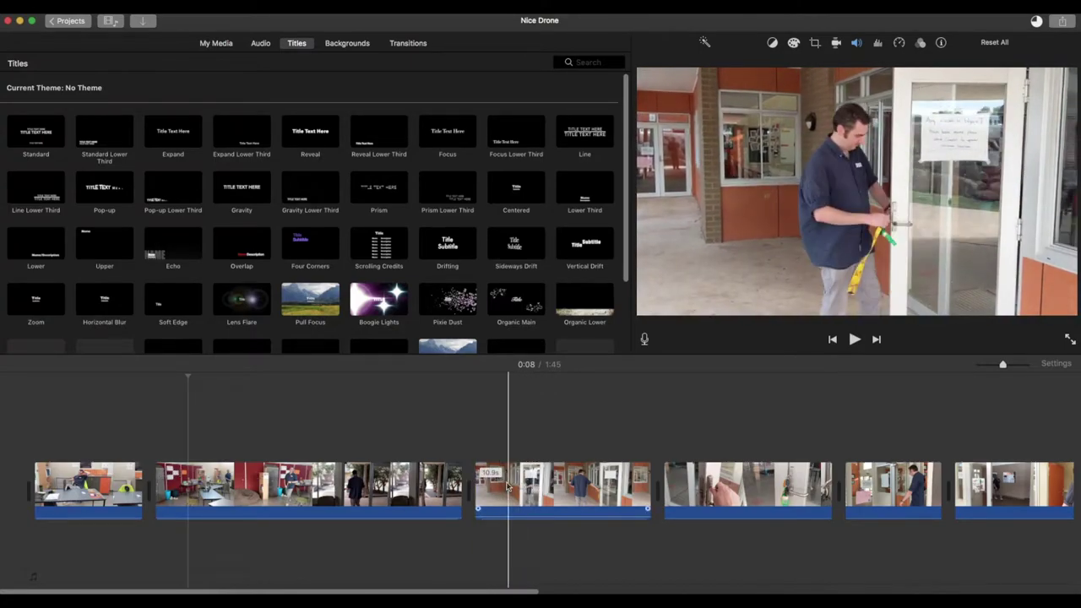
{"action": "left_click", "coordinate": [407, 488]}
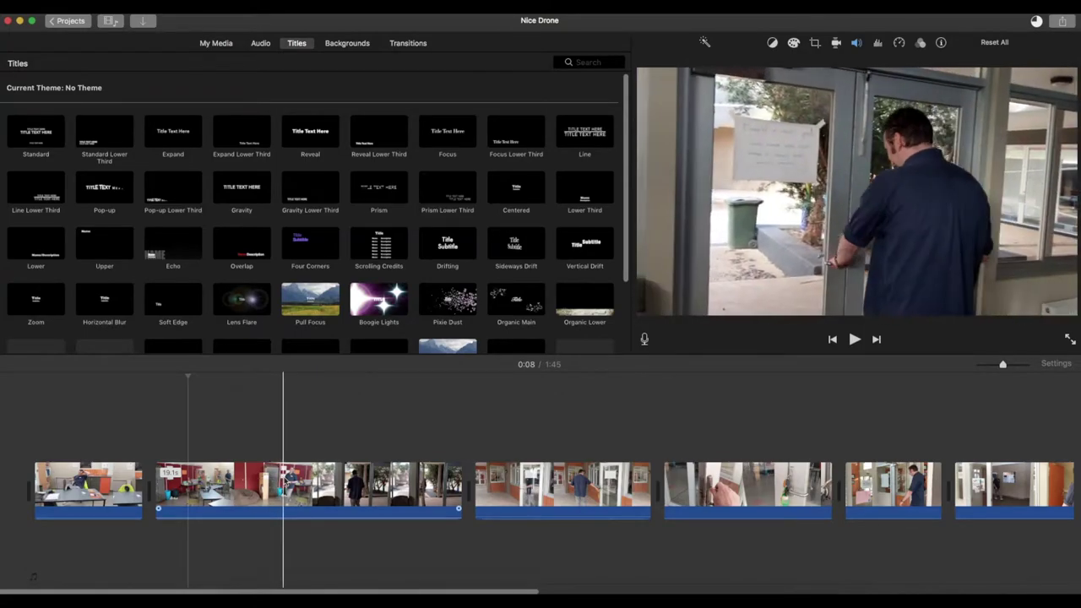
{"action": "left_click", "coordinate": [286, 481]}
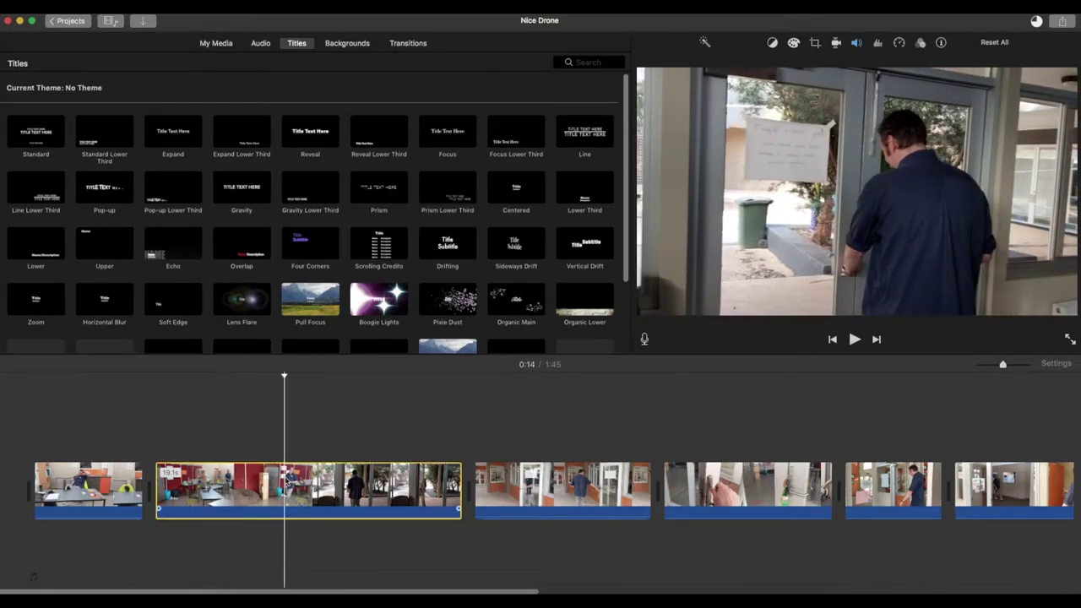
{"action": "key", "text": "super+b"}
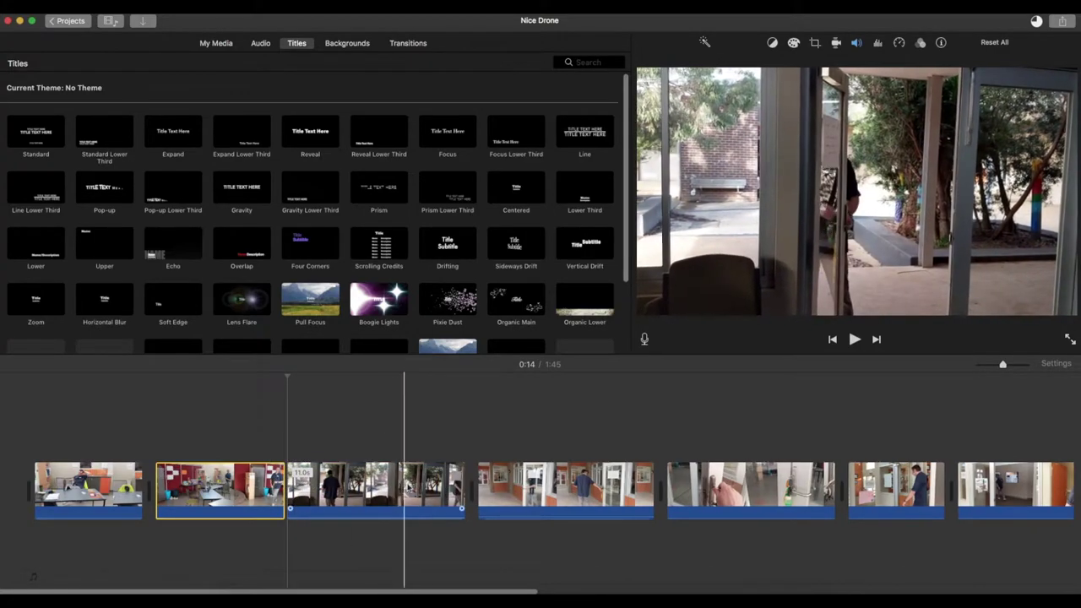
{"action": "left_click", "coordinate": [397, 488]}
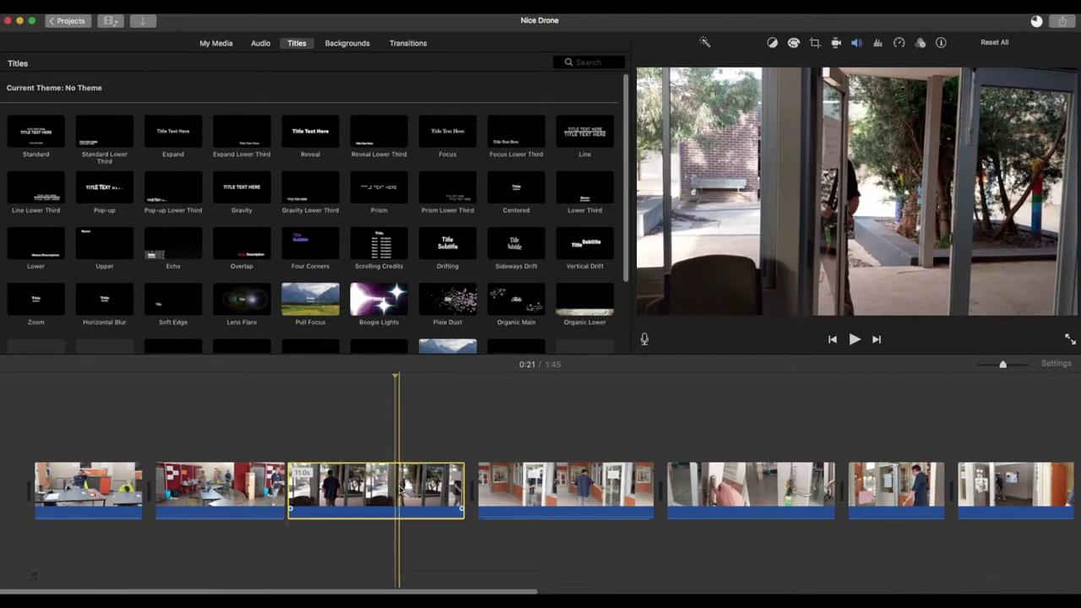
{"action": "key", "text": "Delete"}
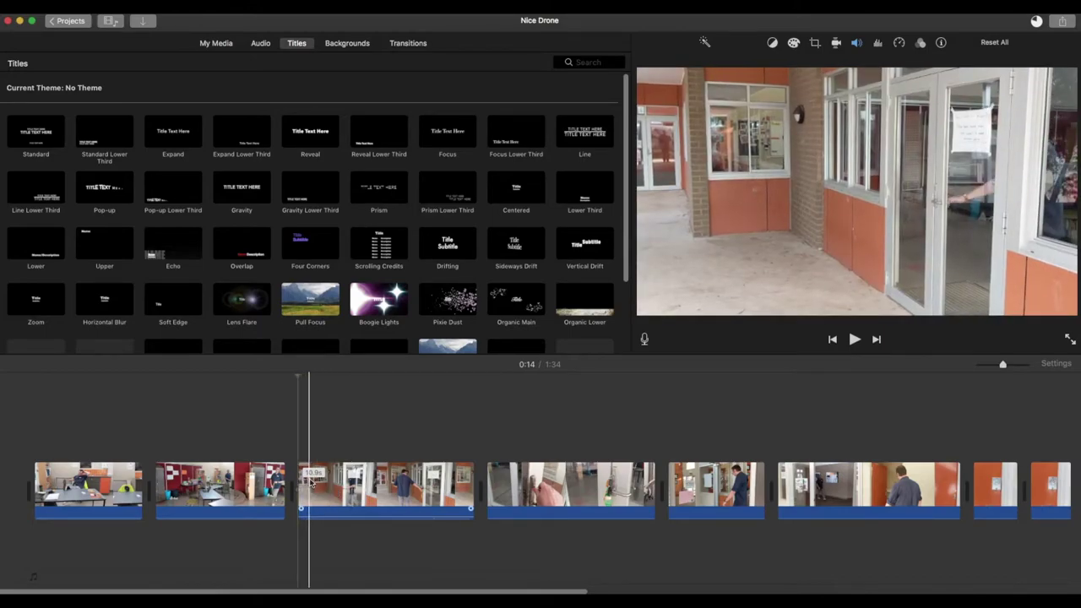
Split off and delete a short piece of the next clip, then review the sequence
{"action": "left_click", "coordinate": [312, 488]}
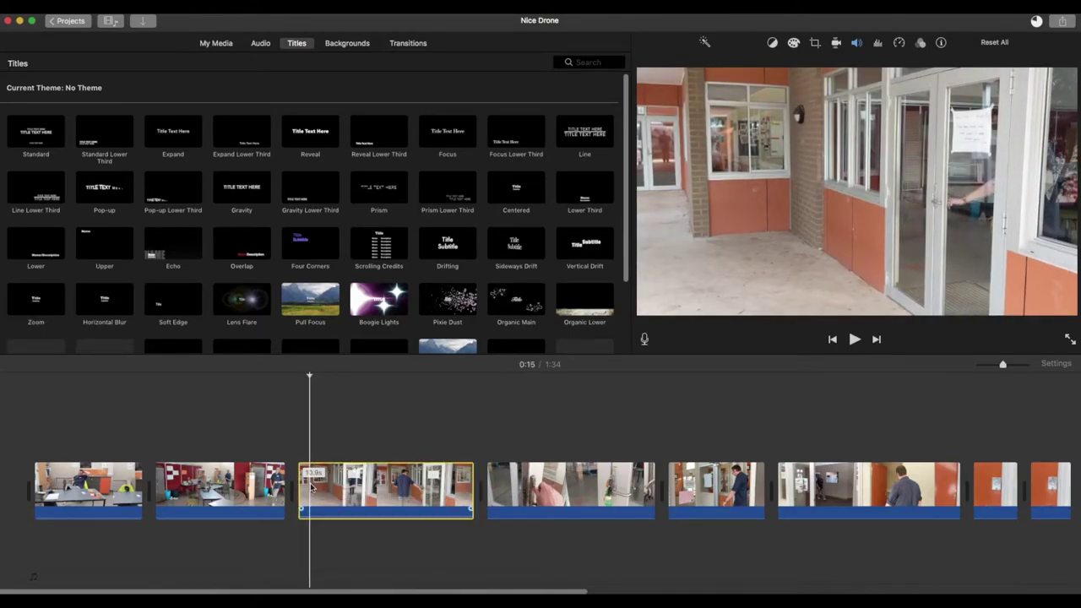
{"action": "key", "text": "super+b"}
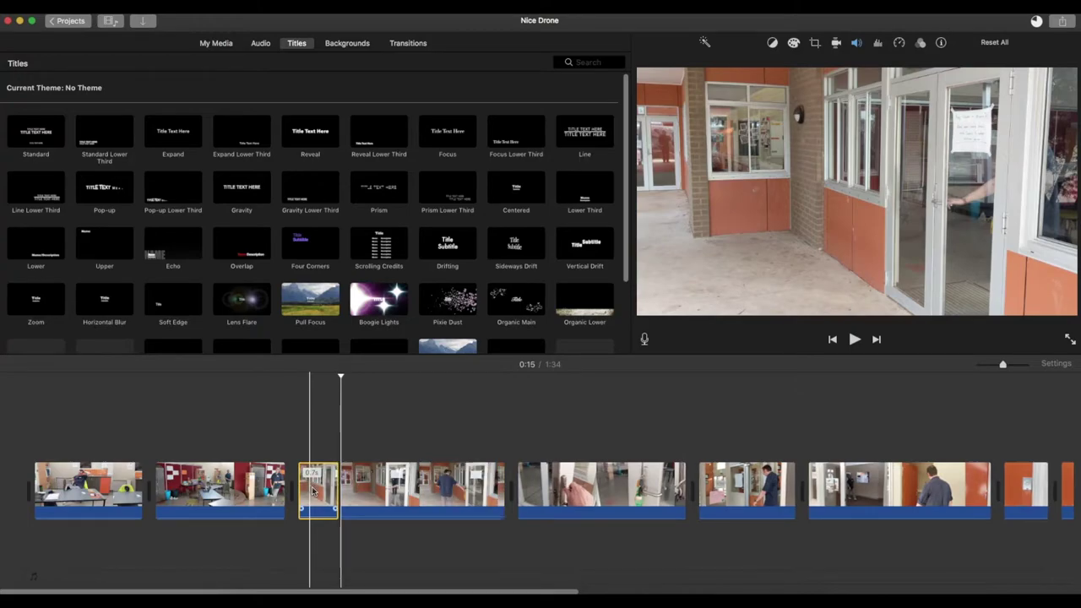
{"action": "key", "text": "Delete"}
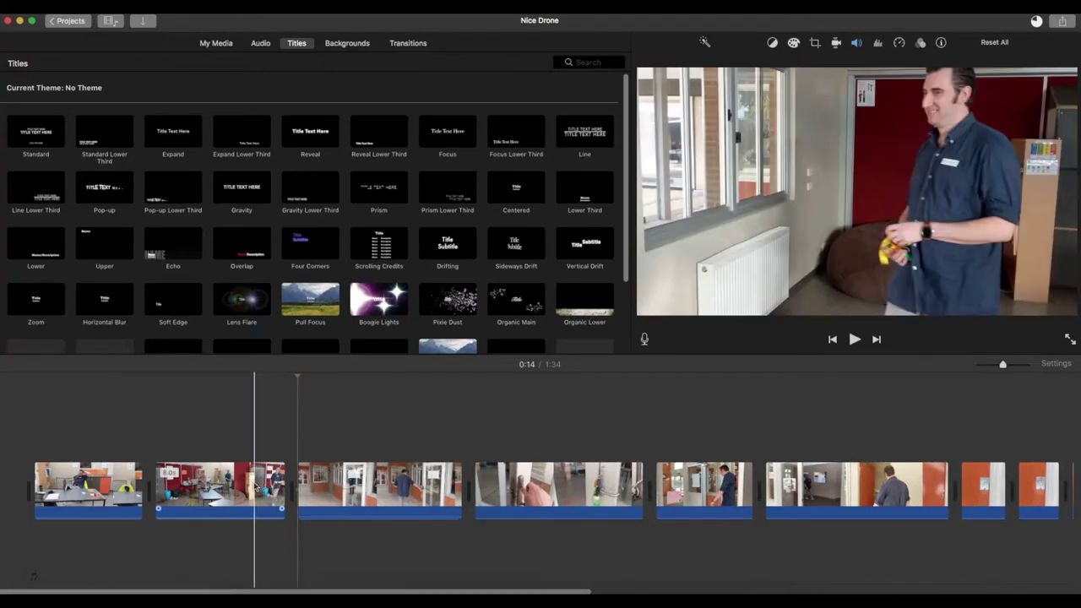
{"action": "key", "text": "space"}
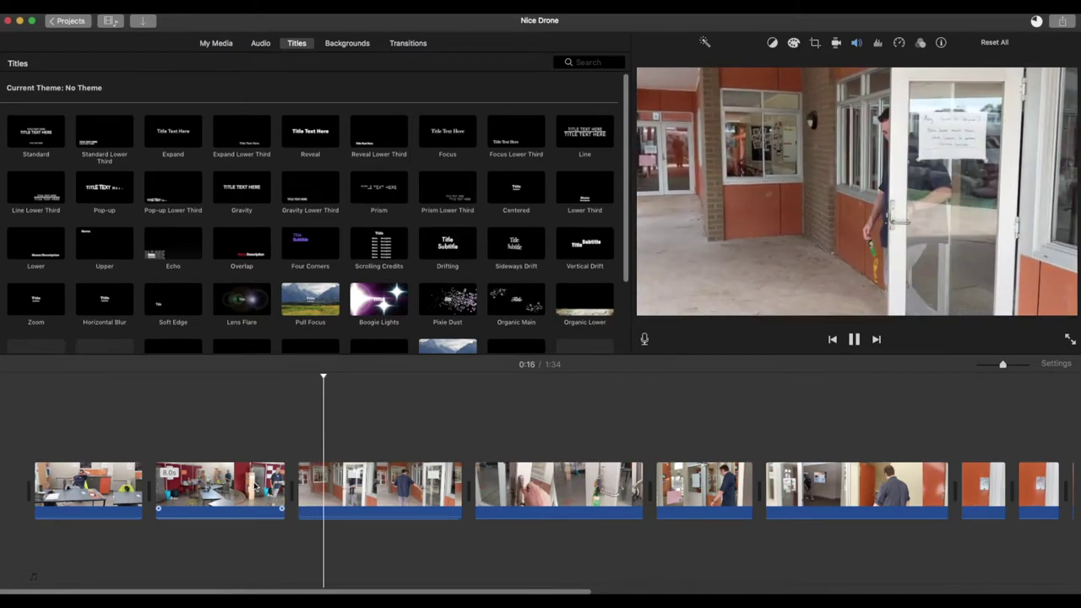
{"action": "key", "text": "space"}
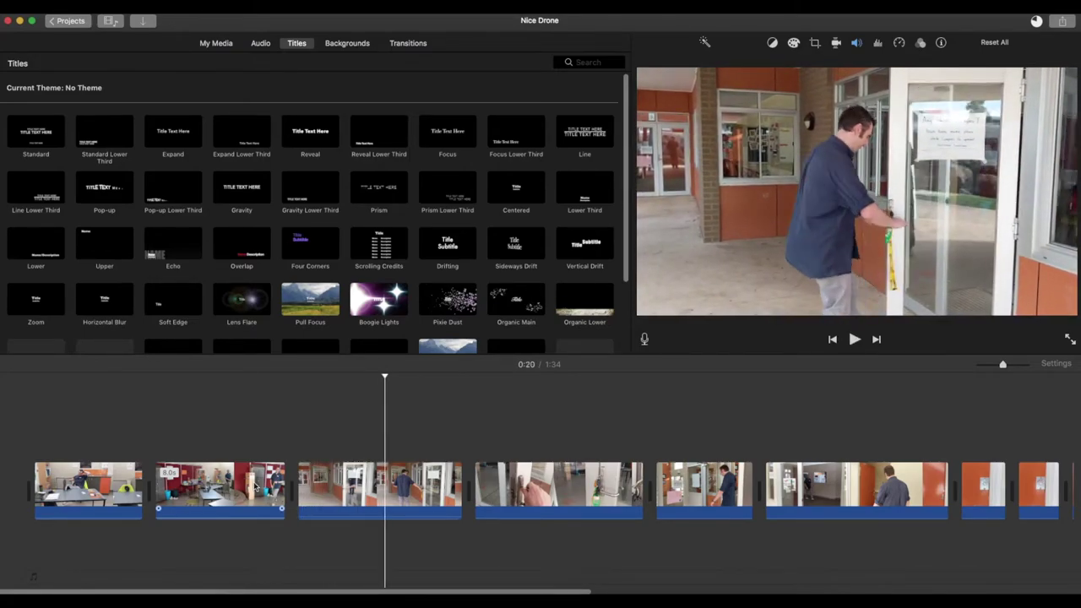
Split the third clip at 0:18
{"action": "left_click", "coordinate": [306, 486]}
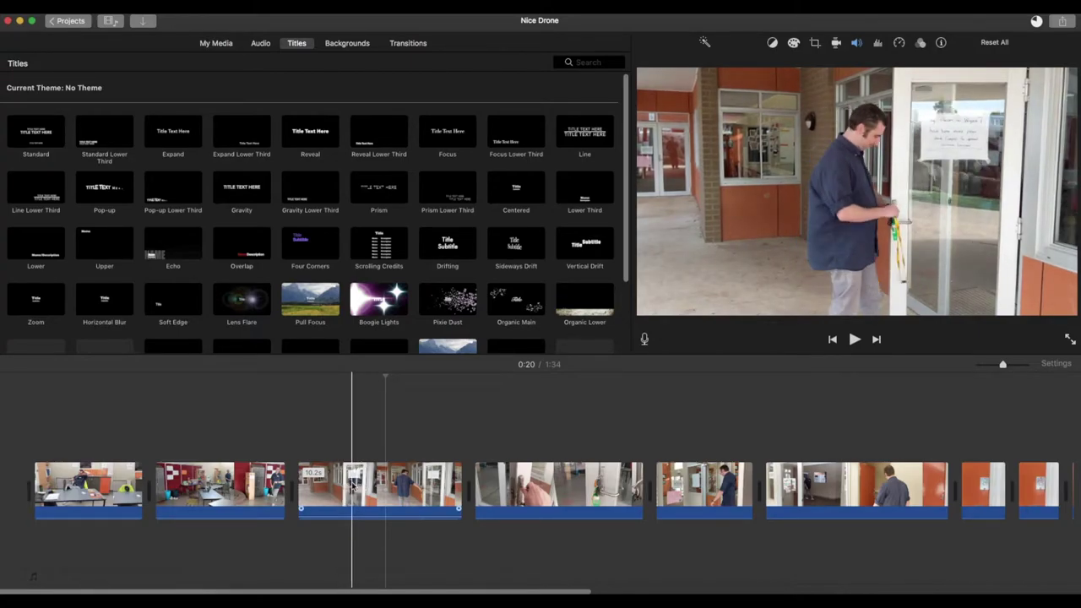
{"action": "left_click", "coordinate": [353, 487]}
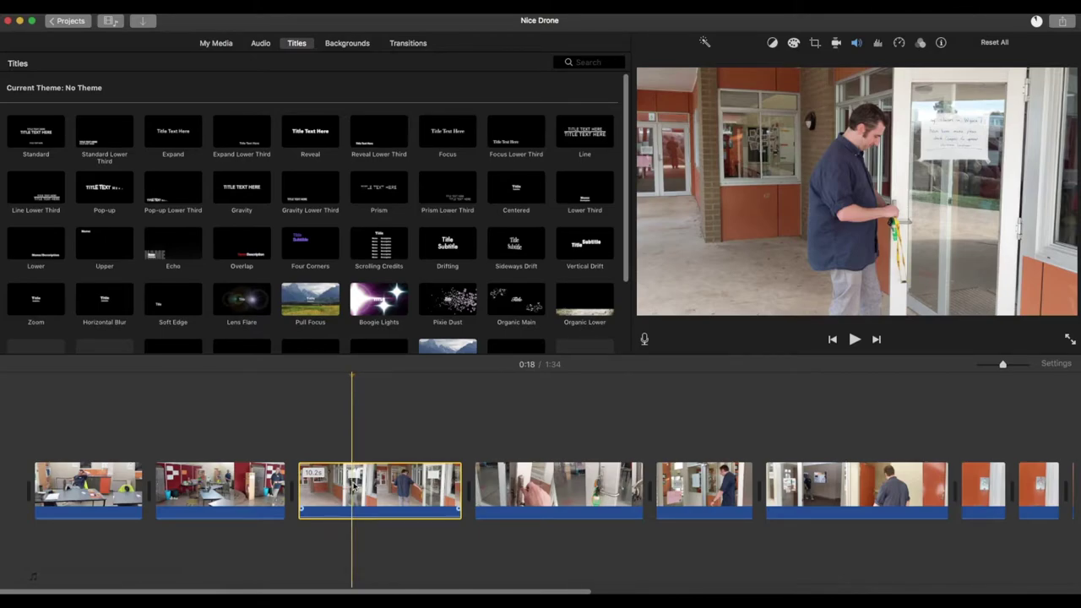
{"action": "key", "text": "super+b"}
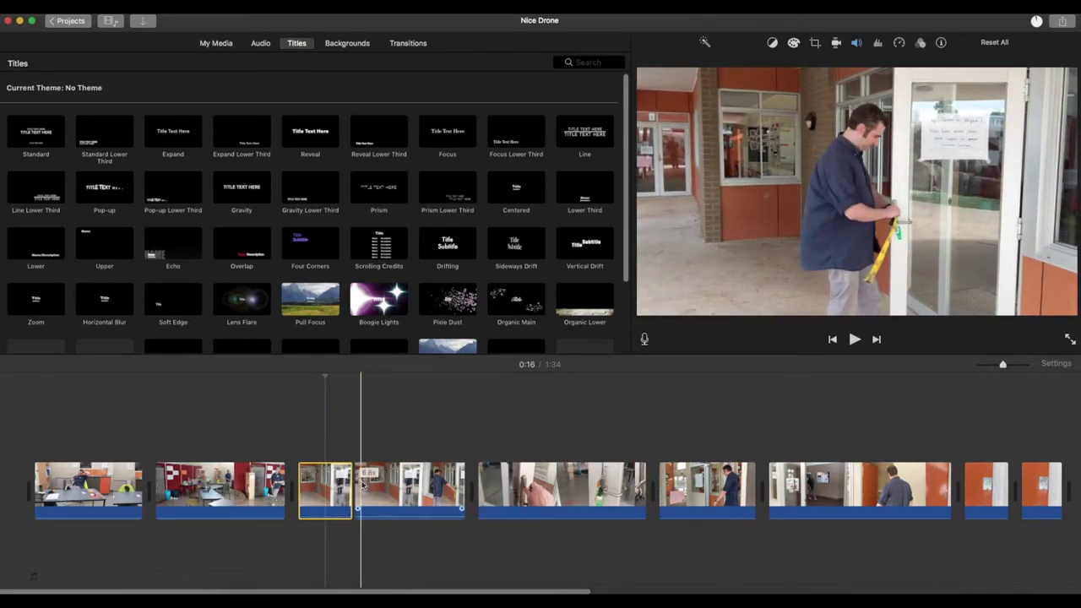
Trim the opening piece off the key-in-the-door clip and split it again
{"action": "left_click", "coordinate": [504, 482]}
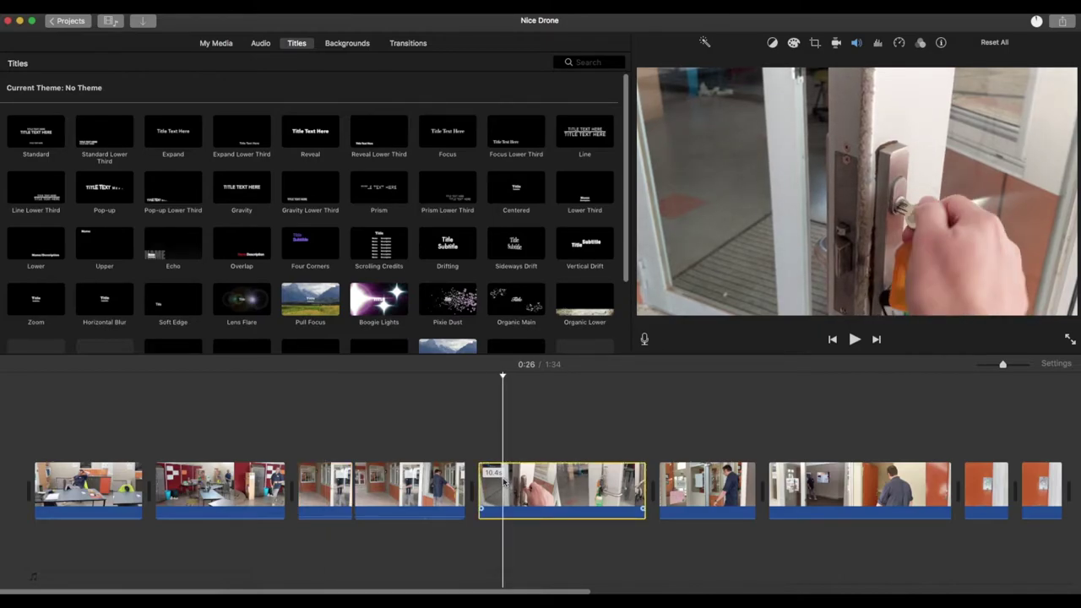
{"action": "key", "text": "super+b"}
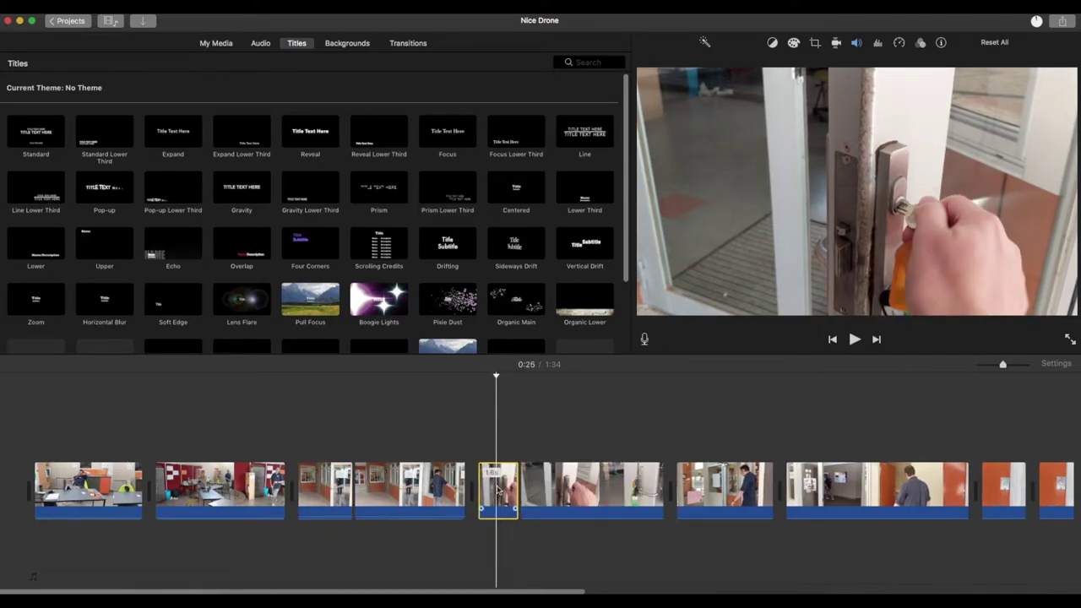
{"action": "key", "text": "Delete"}
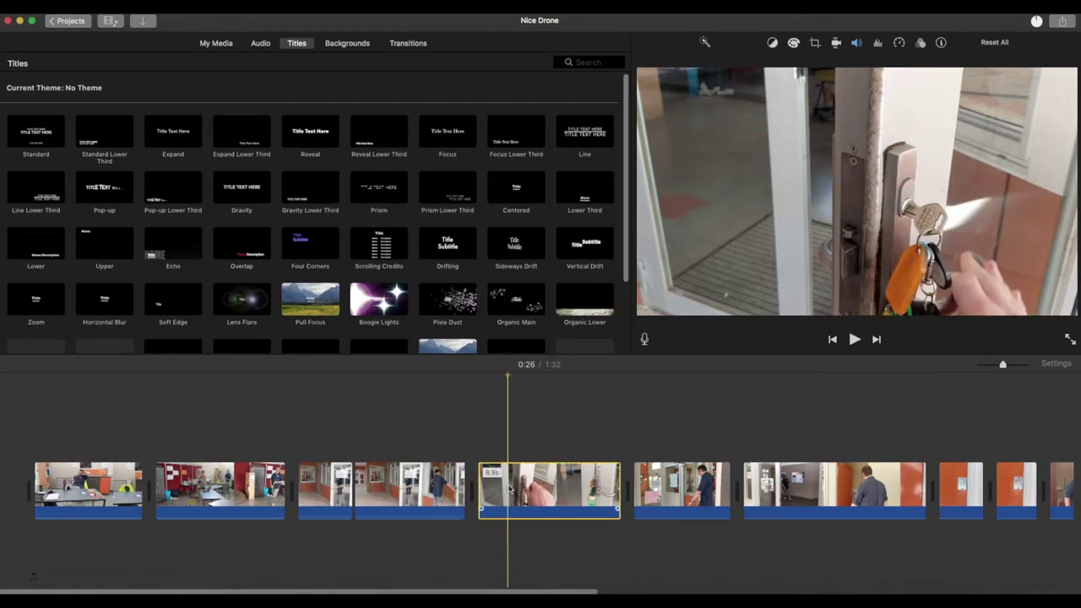
{"action": "key", "text": "super+b"}
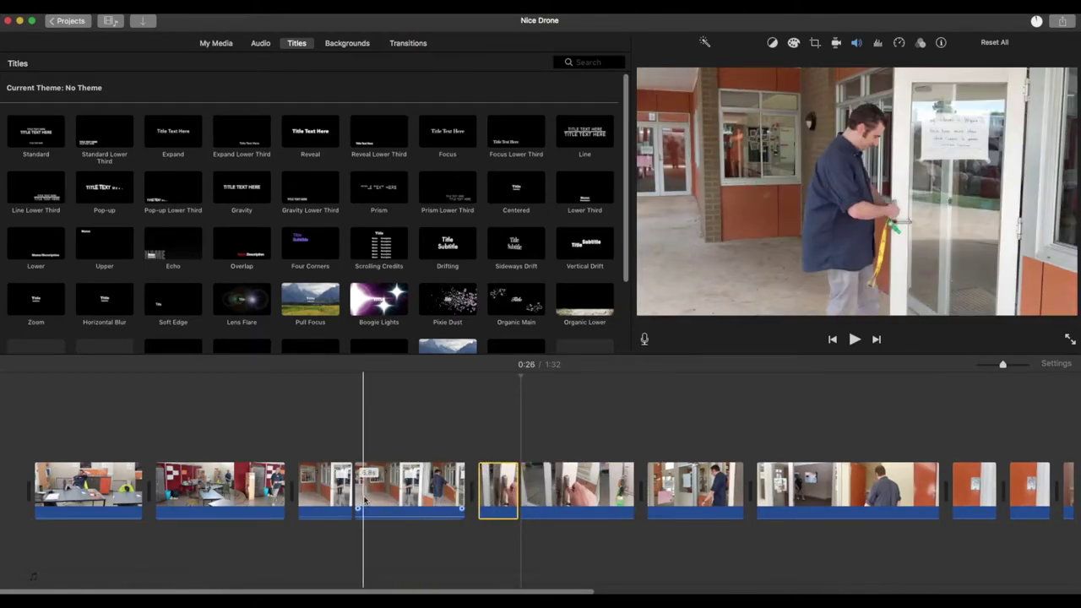
Move the man-at-the-door clip later, delete the short leftover piece, and play back
{"action": "left_click", "coordinate": [382, 498]}
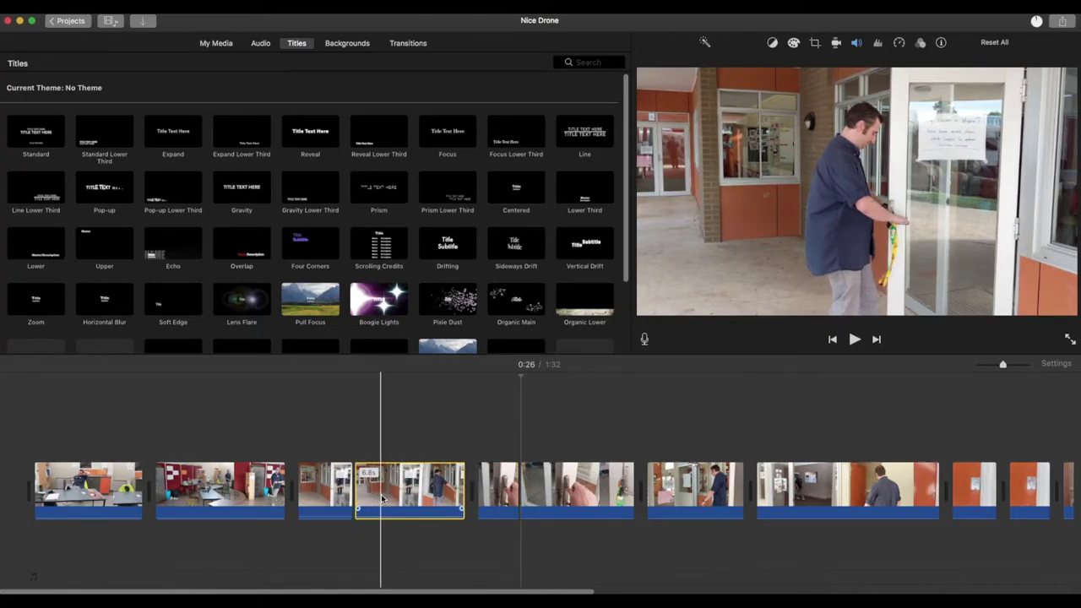
{"action": "left_click_drag", "start_coordinate": [382, 498], "coordinate": [413, 499]}
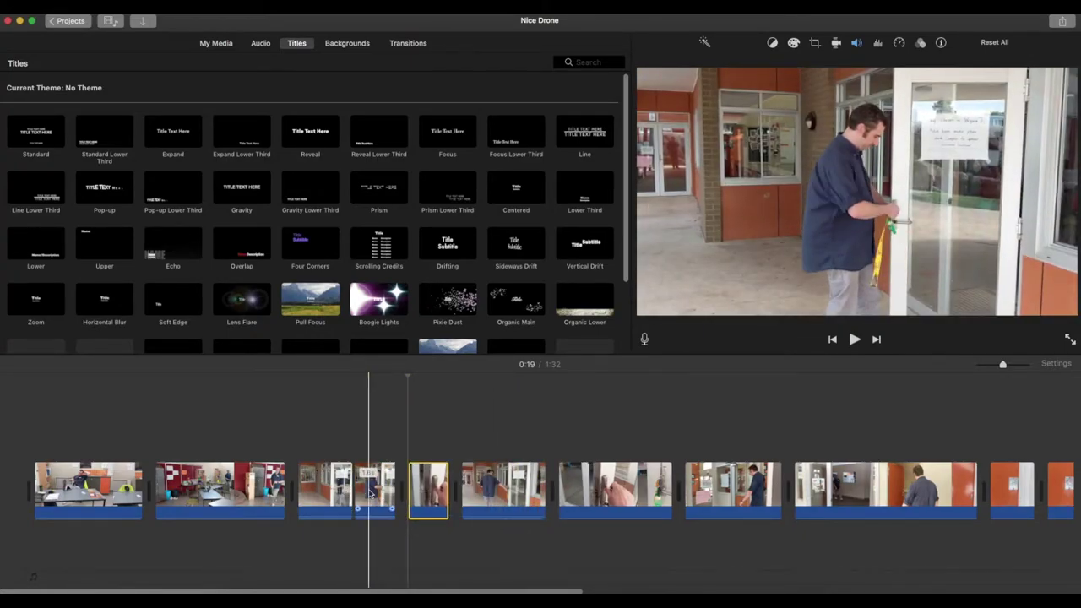
{"action": "left_click", "coordinate": [370, 494]}
{"action": "key", "text": "Delete"}
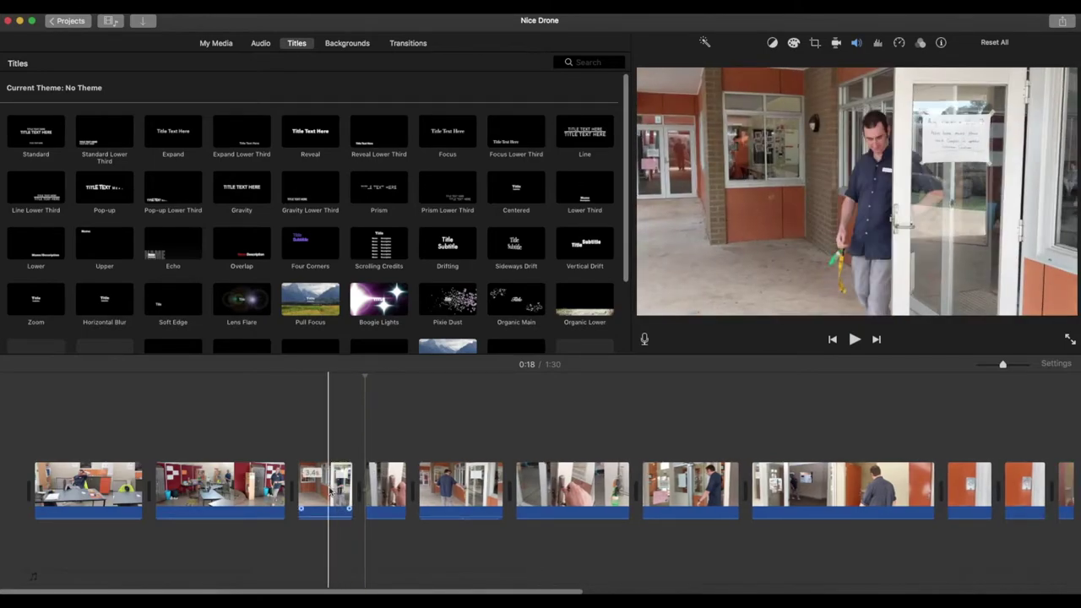
{"action": "key", "text": "space"}
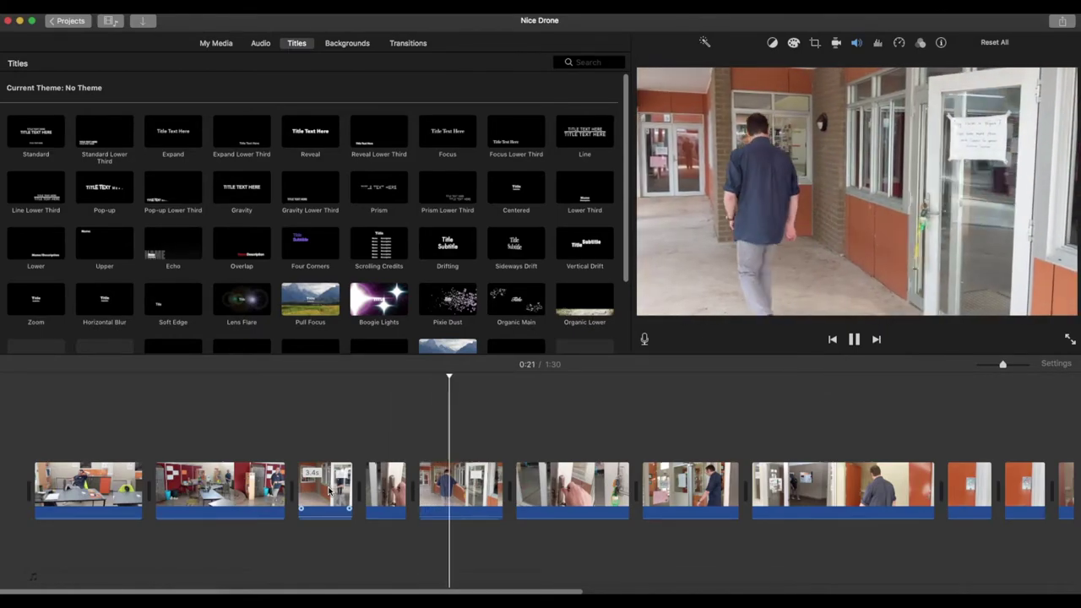
Cut another piece out of the key-in-the-door clip and review the shortened film
{"action": "key", "text": "space"}
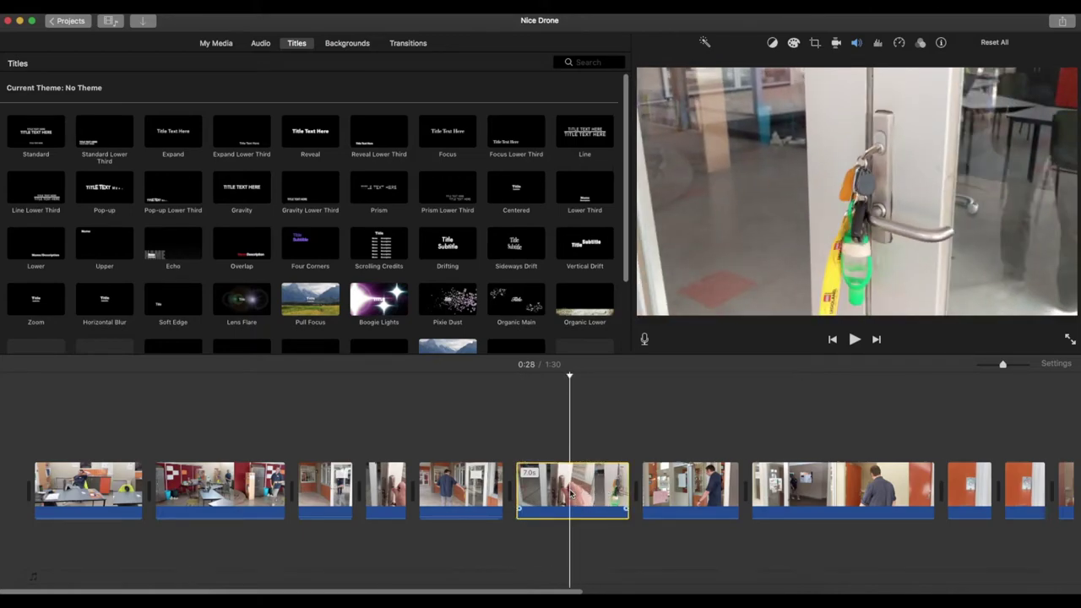
{"action": "key", "text": "super+b"}
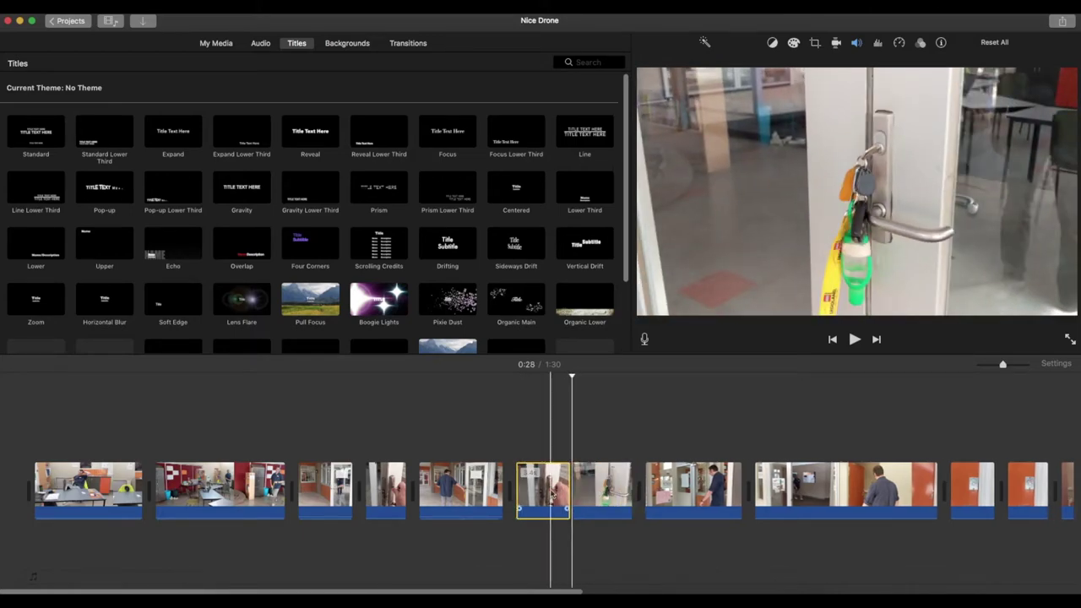
{"action": "key", "text": "Delete"}
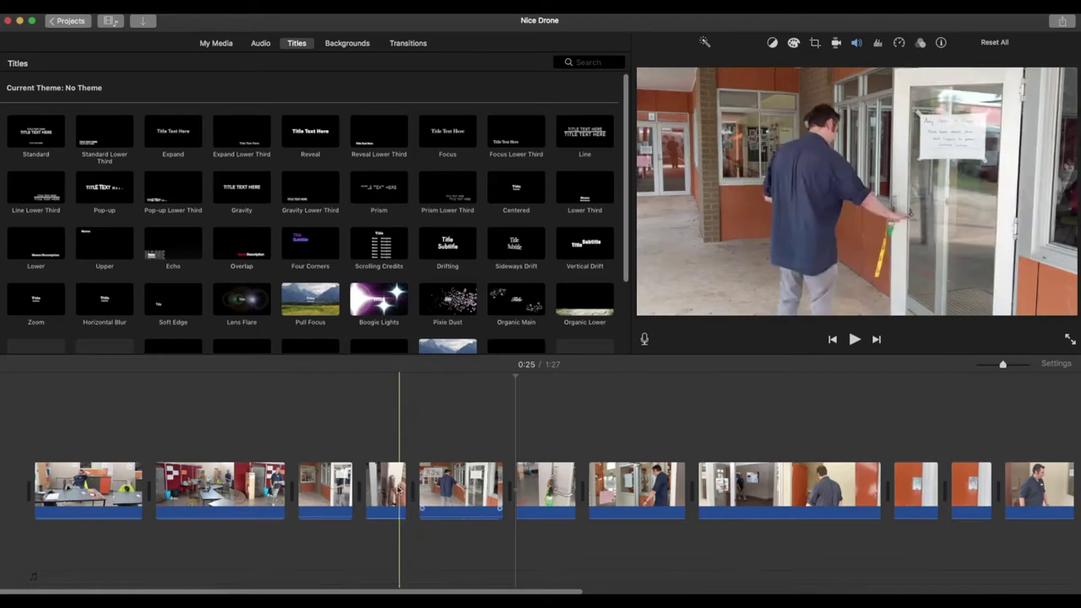
{"action": "key", "text": "space"}
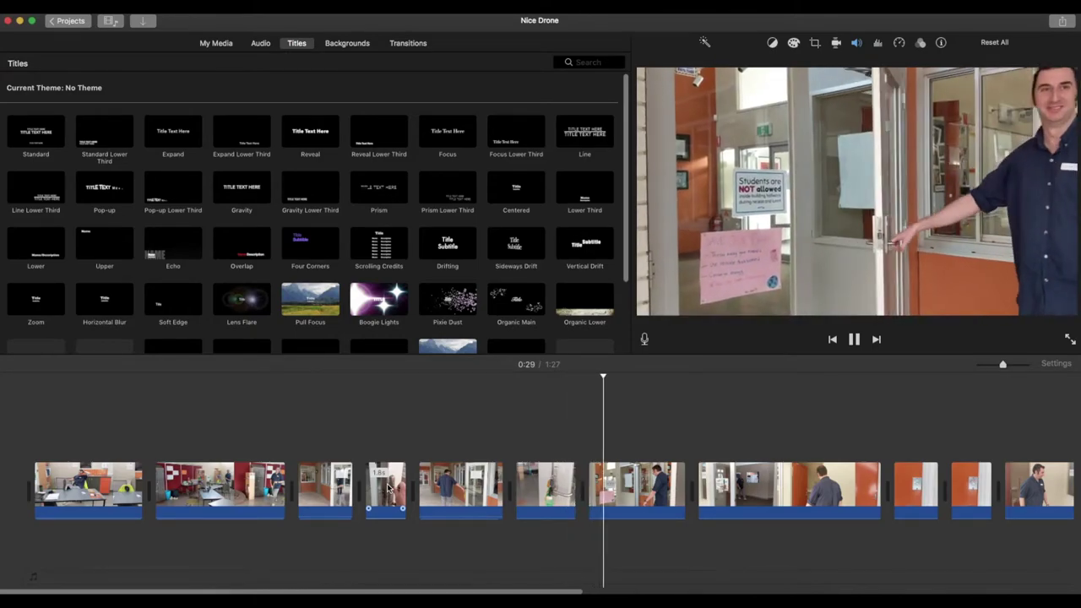
{"action": "left_click", "coordinate": [647, 493]}
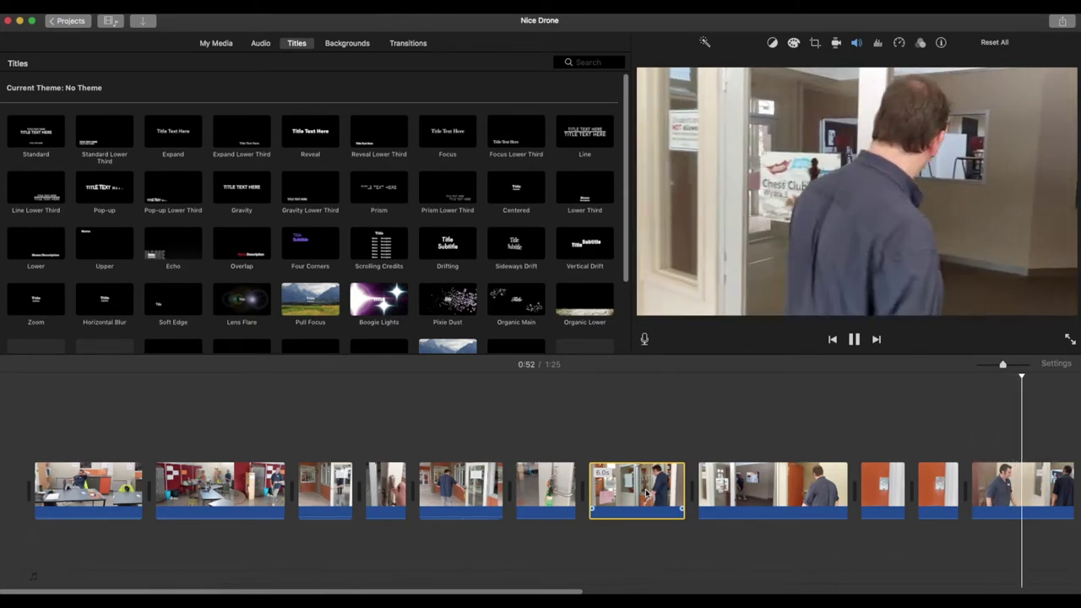
{"action": "key", "text": "space"}
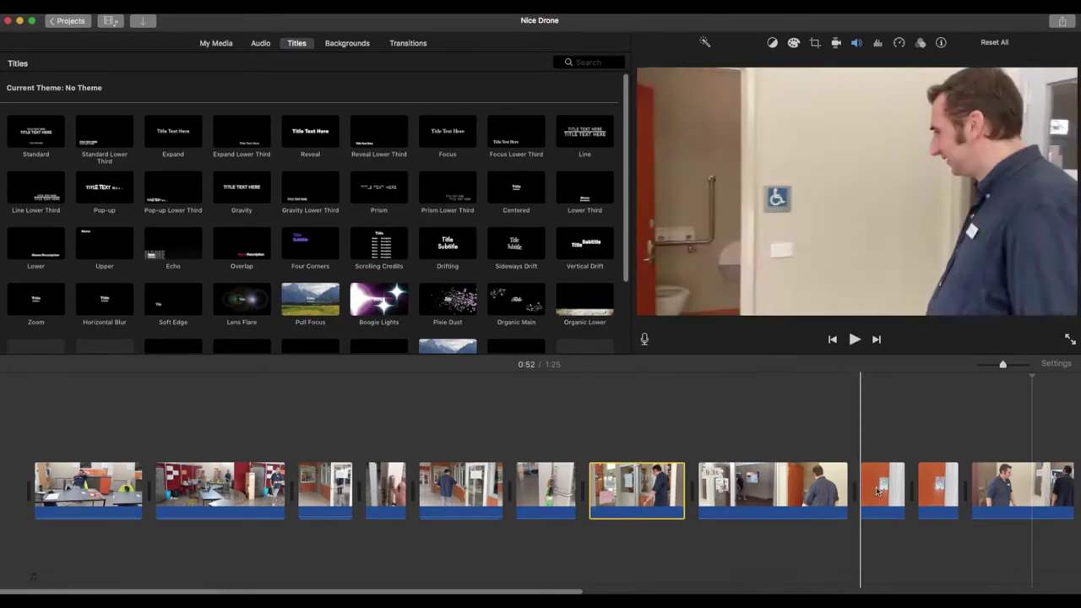
Append the title-cards video from Finder to the end of the timeline
{"action": "left_click_drag", "start_coordinate": [568, 591], "coordinate": [853, 592]}
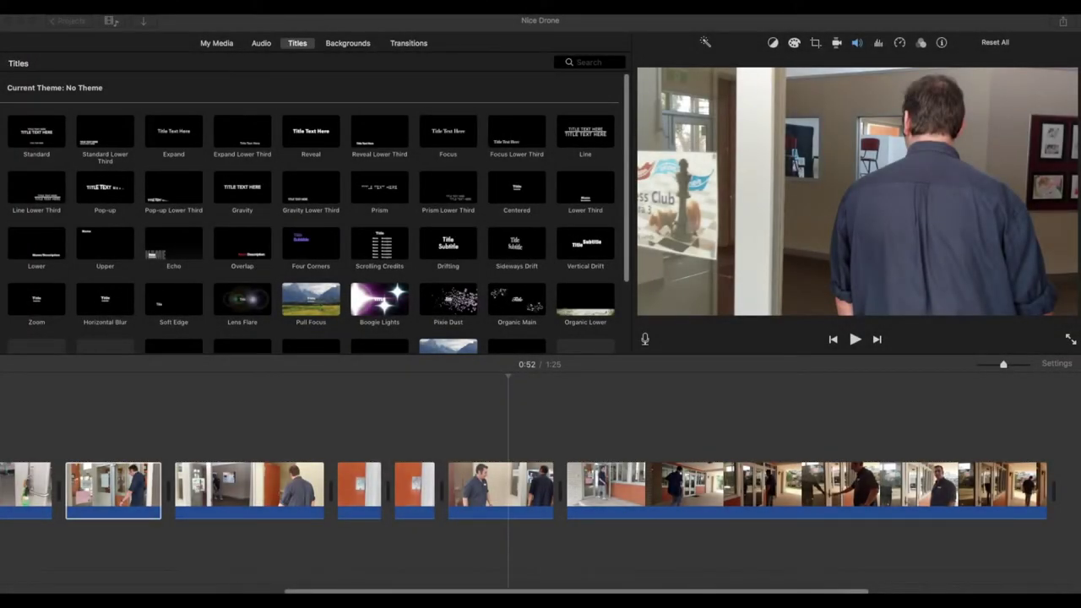
{"action": "left_click_drag", "start_coordinate": [1080, 363], "coordinate": [397, 500]}
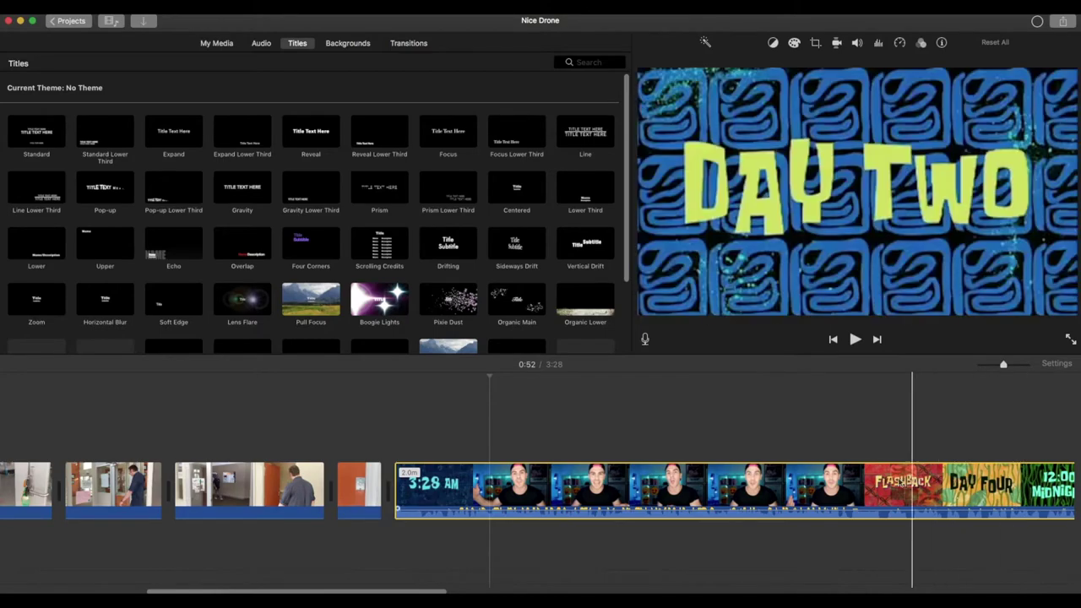
{"action": "scroll", "coordinate": [331, 581], "scroll_direction": "right", "scroll_amount": 3}
Play through the time cards and split the time-card clip at the next card
{"action": "scroll", "coordinate": [541, 490], "scroll_direction": "right", "scroll_amount": 8}
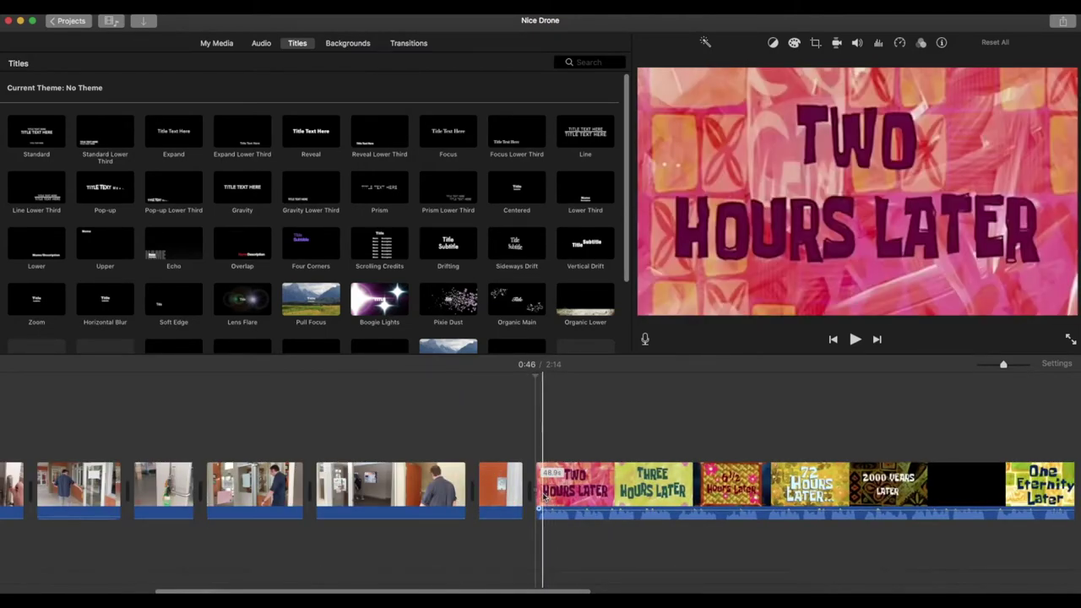
{"action": "key", "text": "space"}
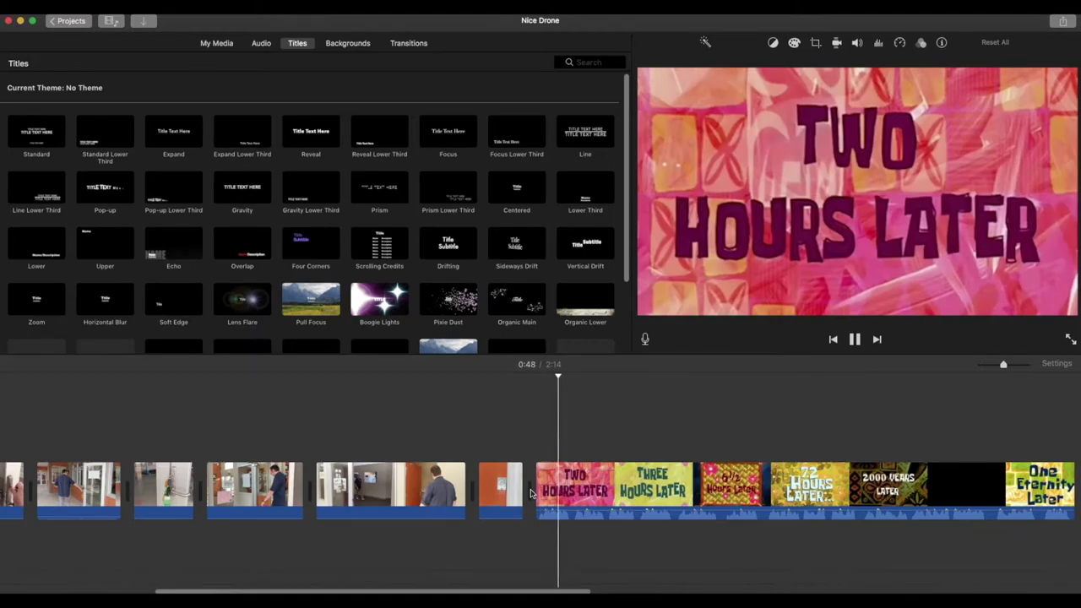
{"action": "key", "text": "space"}
{"action": "key", "text": "super+v"}
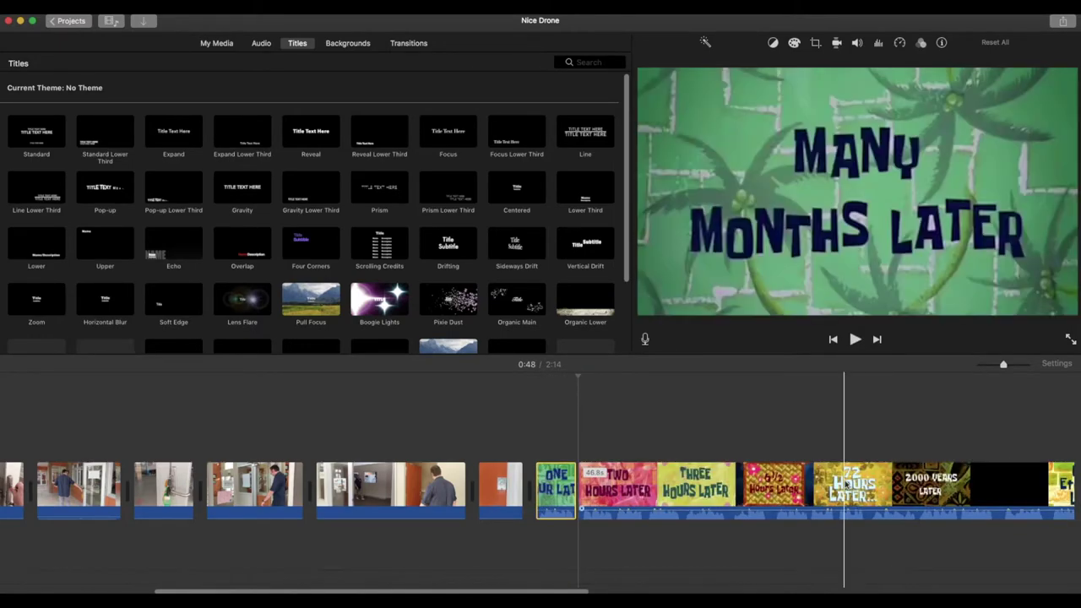
{"action": "left_click", "coordinate": [651, 490]}
{"action": "key", "text": "space"}
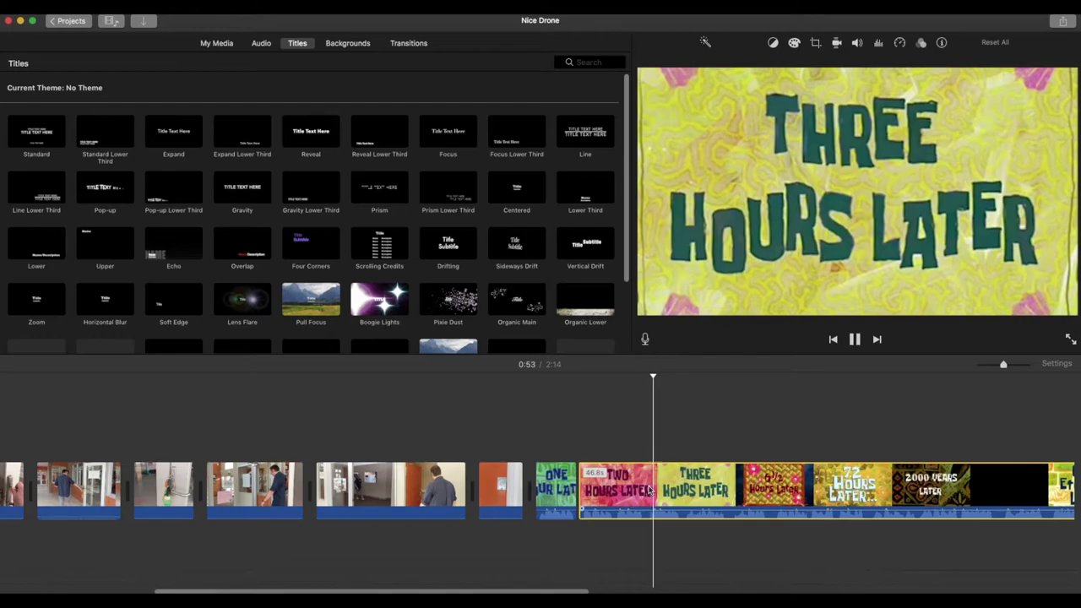
{"action": "key", "text": "space"}
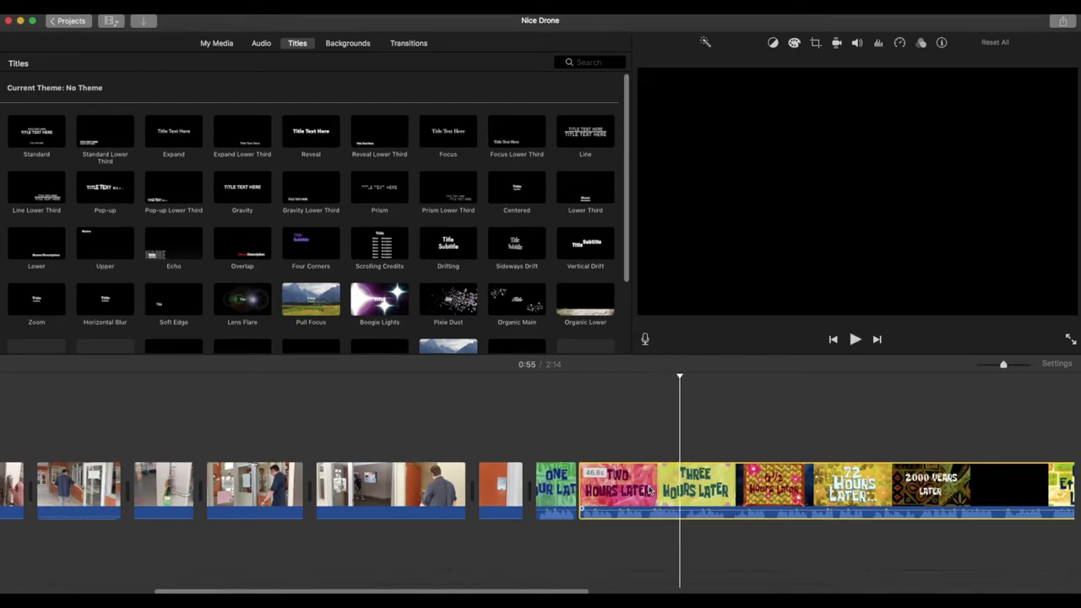
Delete the Two Hours Later card and drag the leftover long compilation out of the movie
{"action": "left_click", "coordinate": [645, 490]}
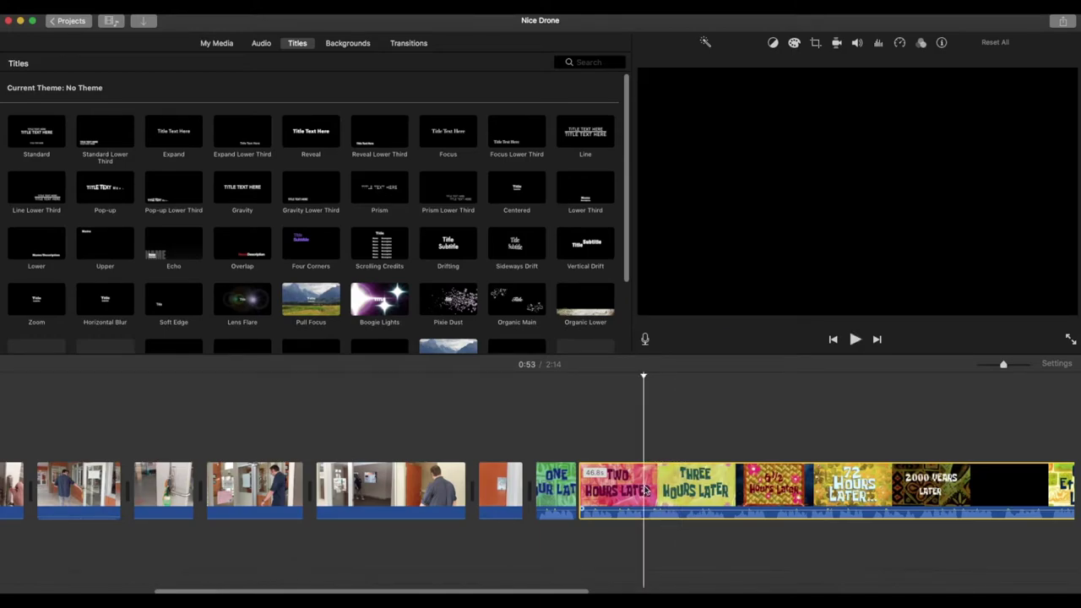
{"action": "key", "text": "super+b"}
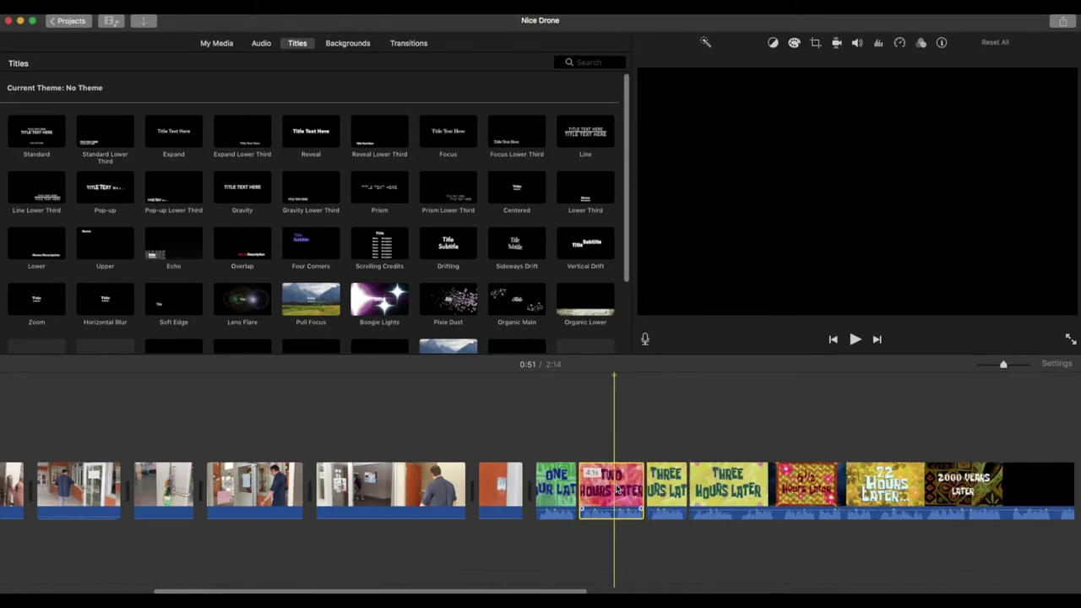
{"action": "key", "text": "Delete"}
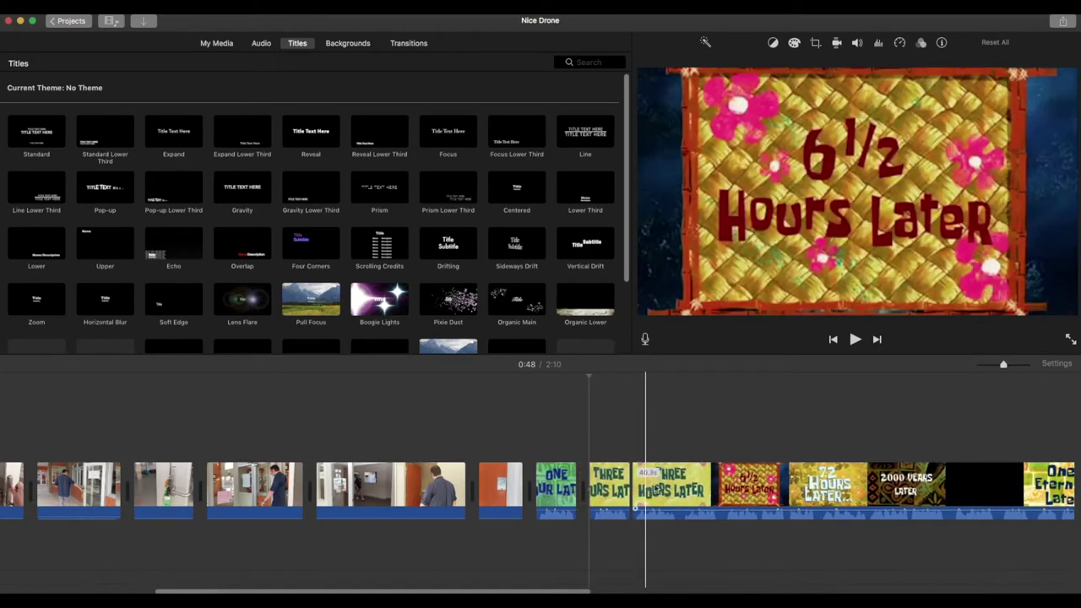
{"action": "left_click", "coordinate": [675, 490]}
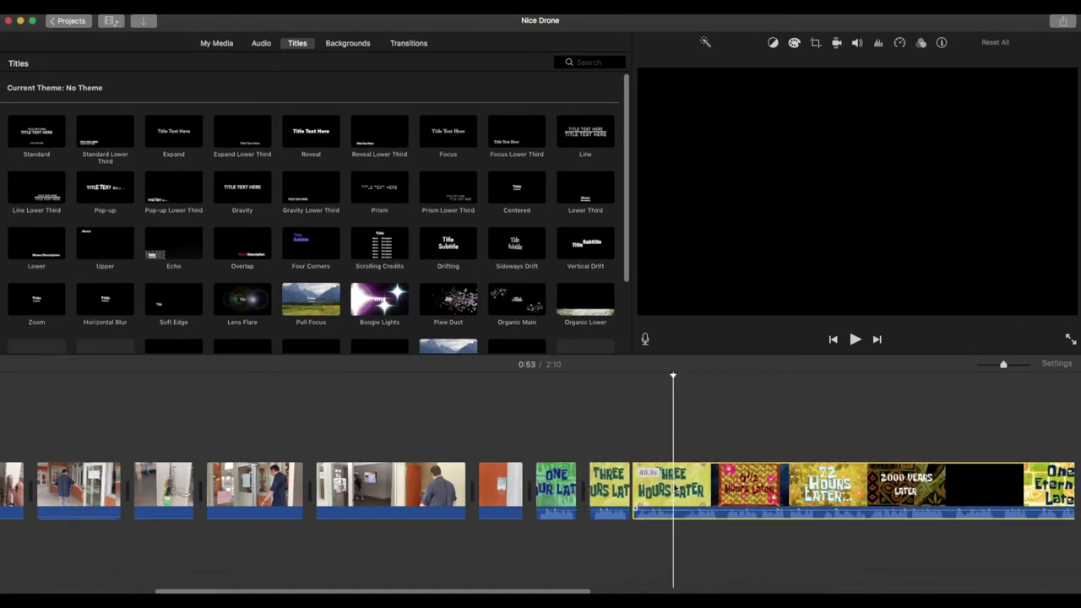
{"action": "left_click_drag", "start_coordinate": [674, 490], "coordinate": [776, 488]}
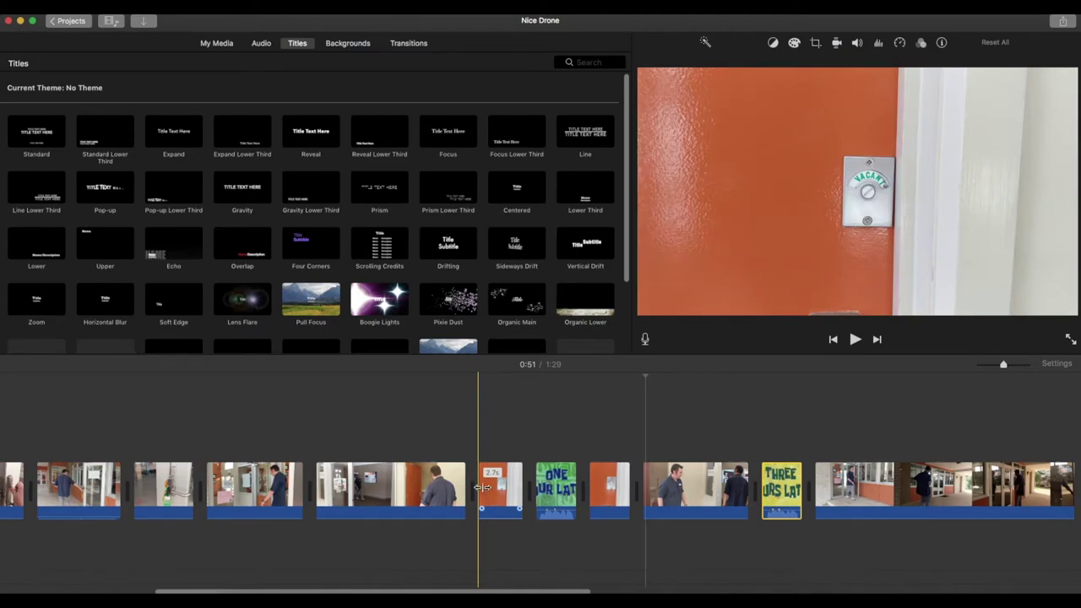
Split the long final outdoor shot and shift its second half right to open a gap
{"action": "key", "text": "space"}
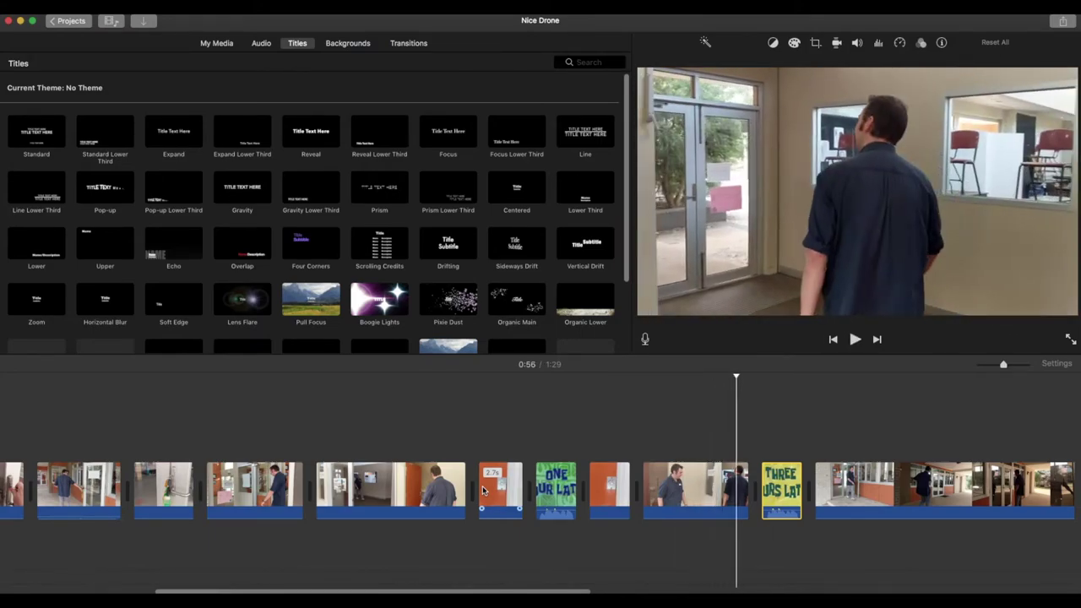
{"action": "scroll", "coordinate": [640, 486], "scroll_direction": "right", "scroll_amount": 5}
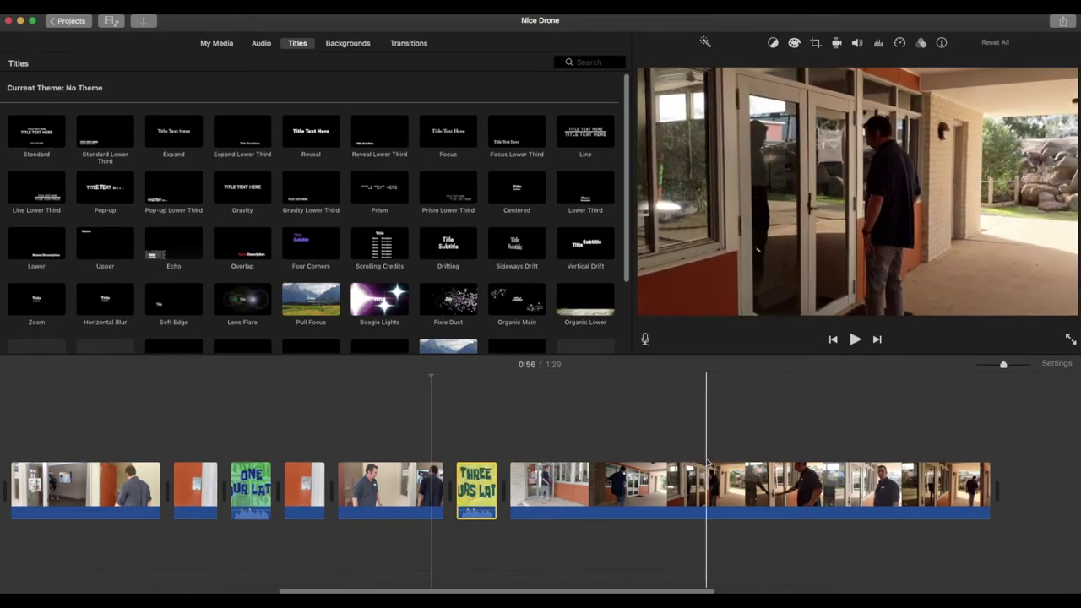
{"action": "left_click", "coordinate": [708, 462]}
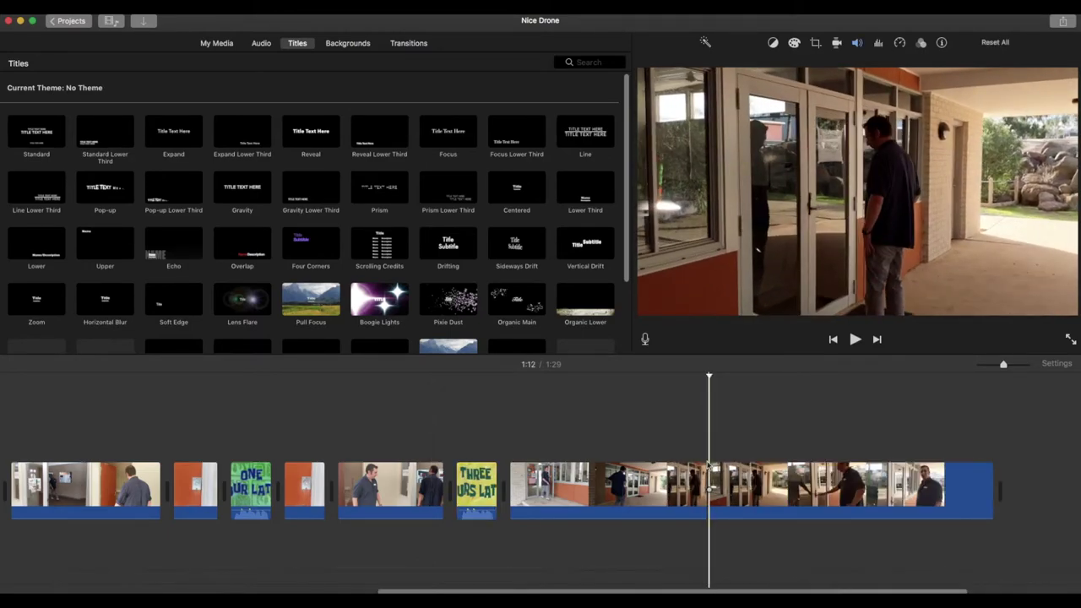
{"action": "key", "text": "super+b"}
{"action": "left_click", "coordinate": [771, 480]}
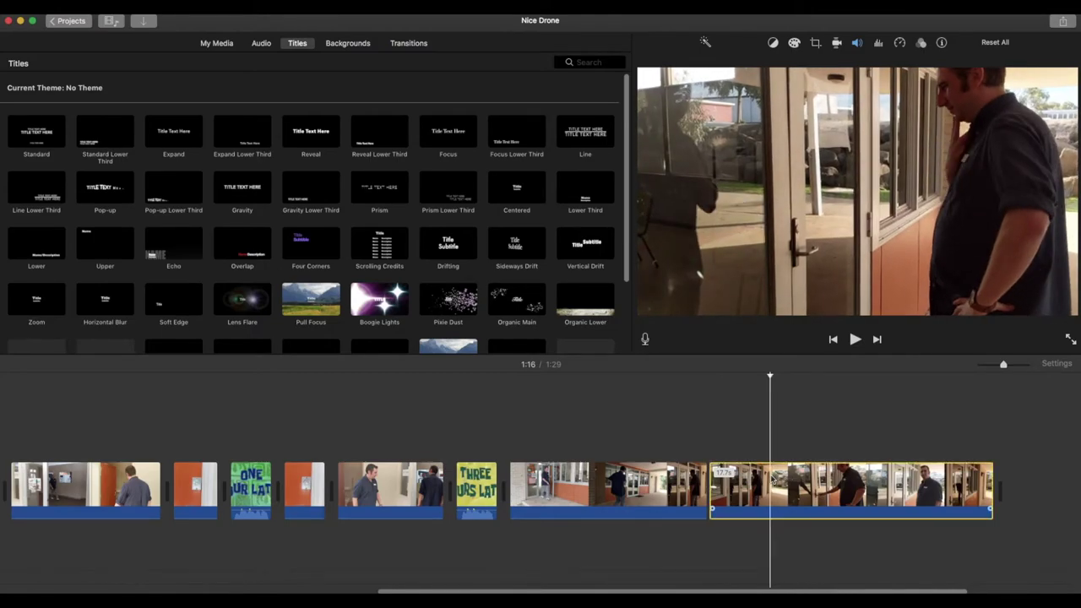
{"action": "left_click_drag", "start_coordinate": [772, 480], "coordinate": [754, 485]}
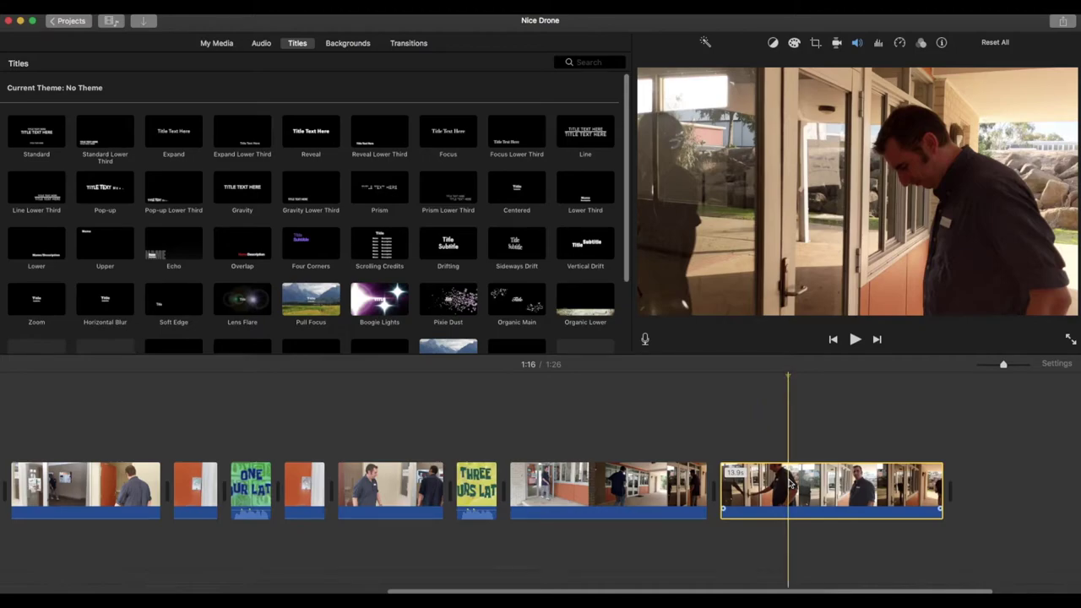
Place the Three Hours Later card in the gap and trim the end of the preceding shot
{"action": "left_click_drag", "start_coordinate": [483, 485], "coordinate": [758, 479]}
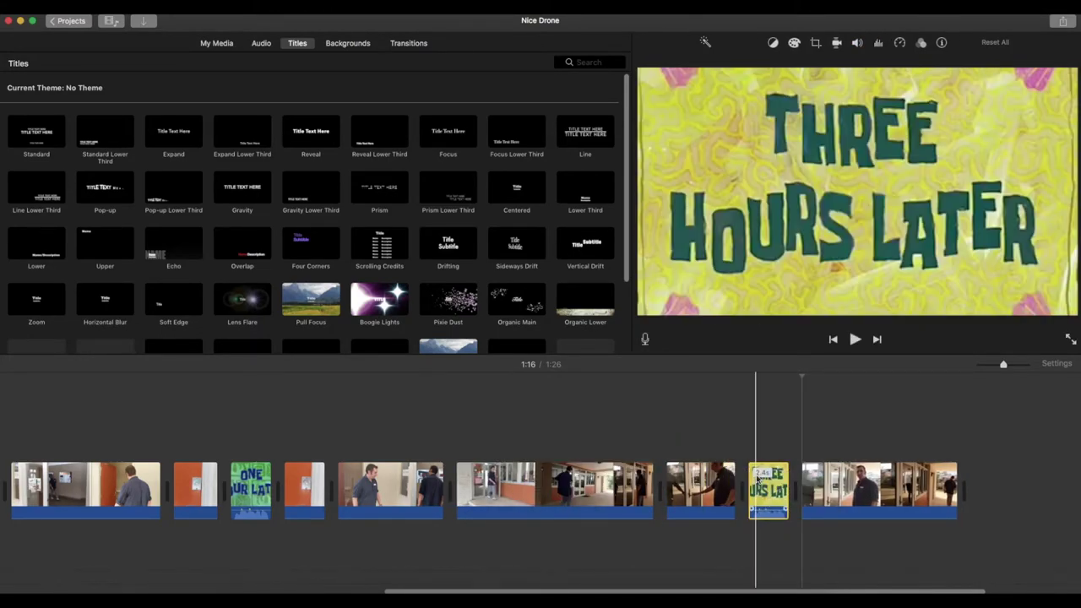
{"action": "left_click", "coordinate": [700, 488]}
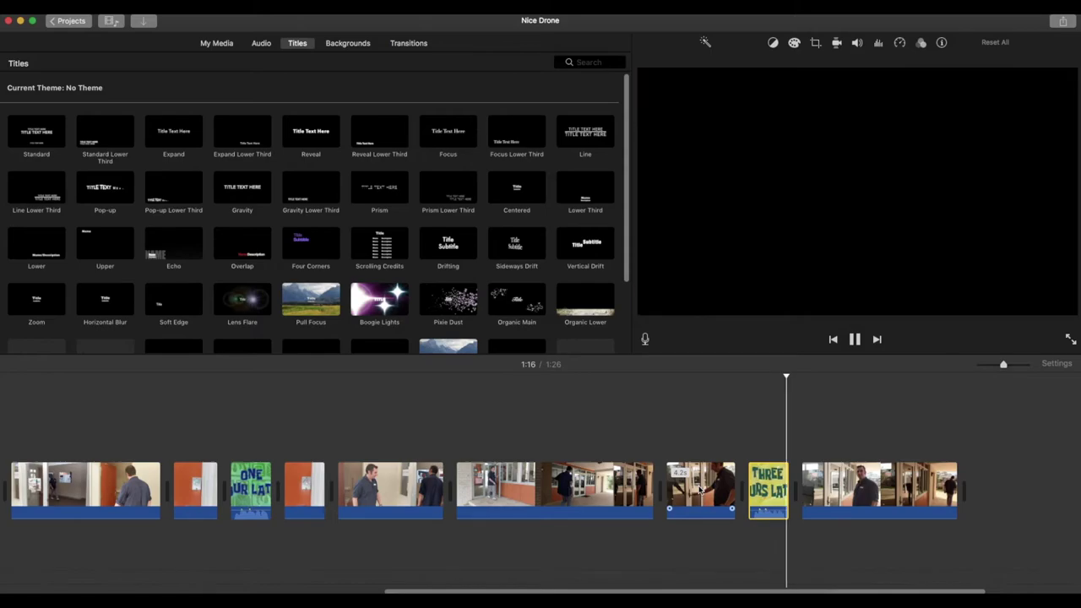
{"action": "key", "text": "alt+slash"}
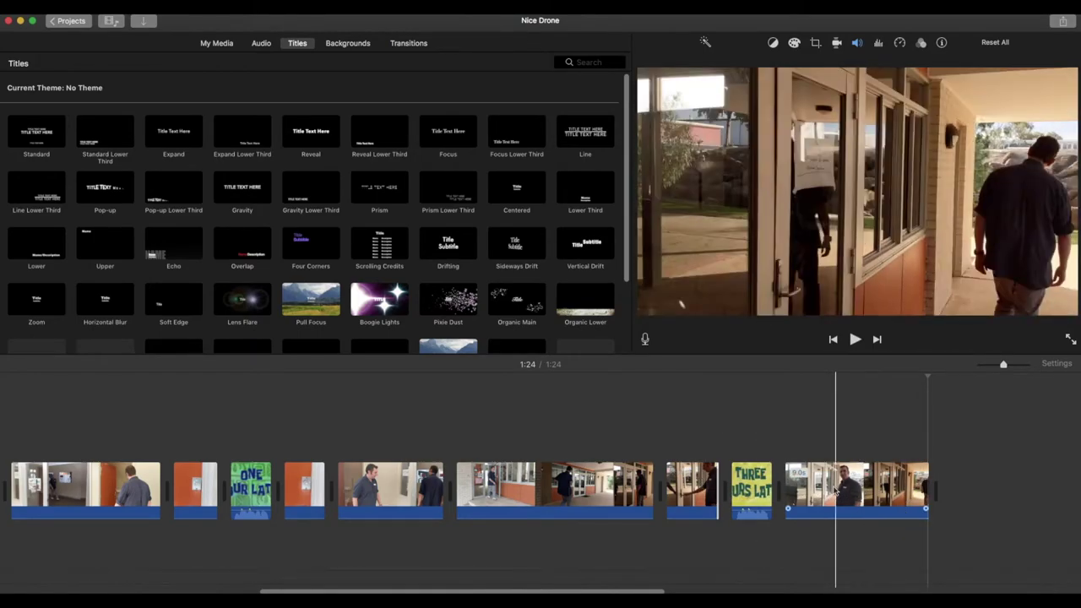
Split the closing moments off the final clip into a short separate piece
{"action": "left_click", "coordinate": [891, 489]}
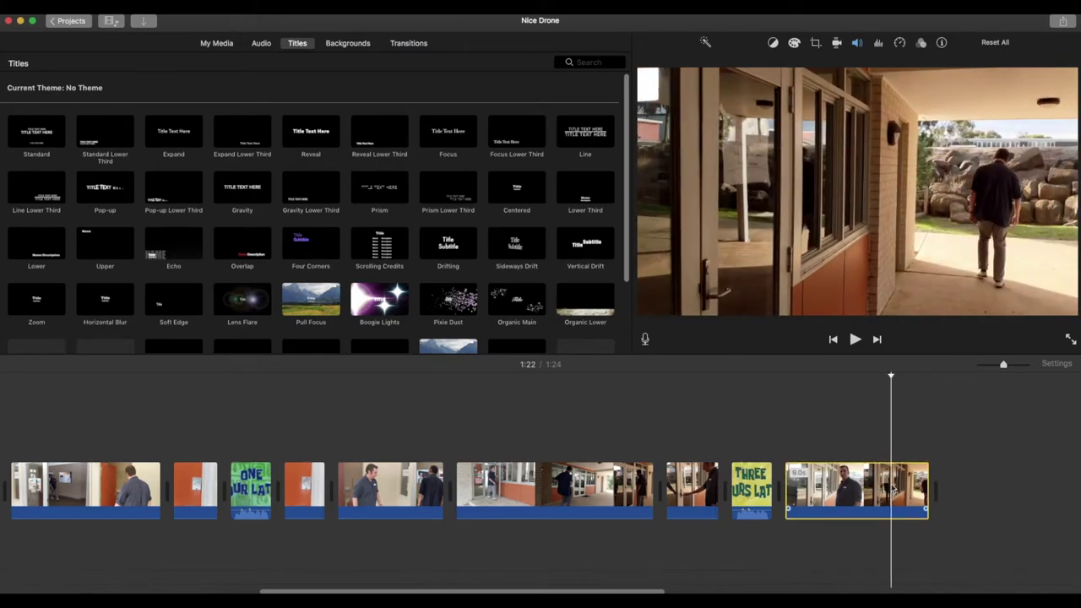
{"action": "key", "text": "super+b"}
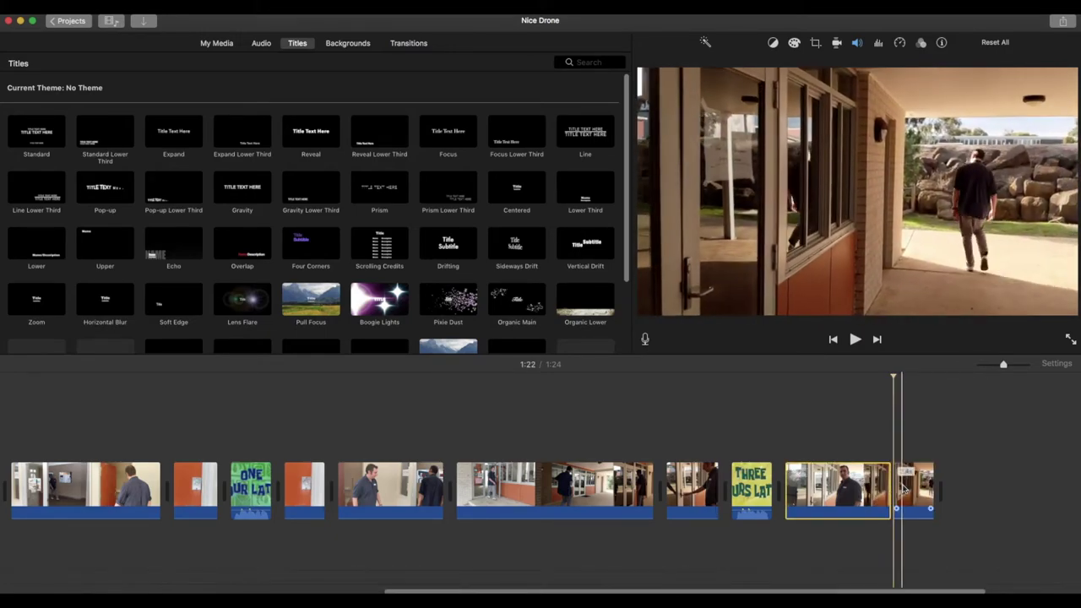
{"action": "left_click", "coordinate": [918, 494]}
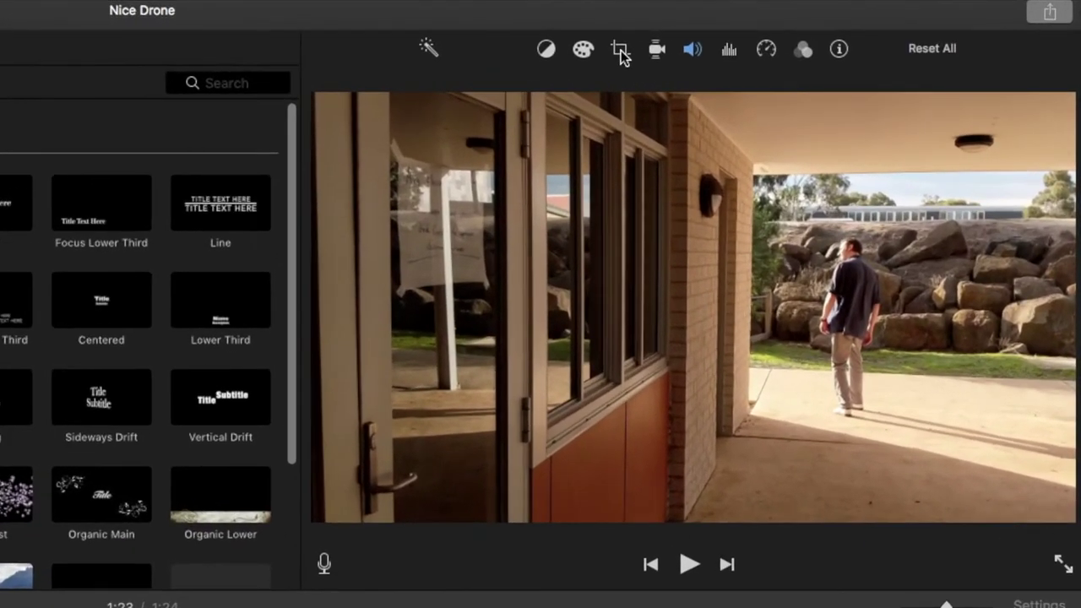
Give the short end piece a Ken Burns zoom into a tighter framing on the man by the rocks
{"action": "left_click", "coordinate": [817, 47]}
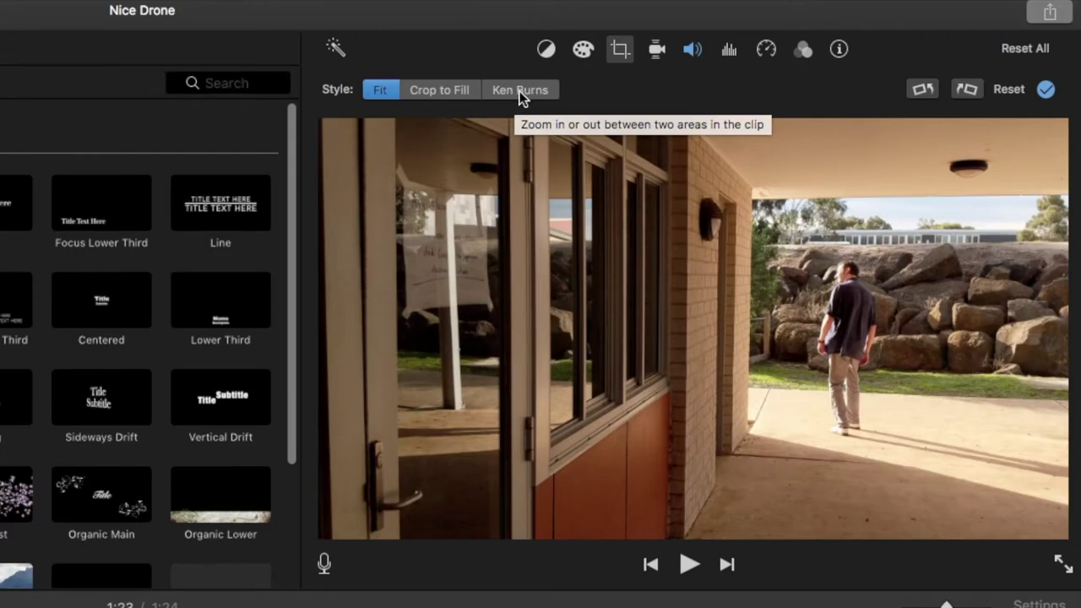
{"action": "left_click", "coordinate": [519, 91]}
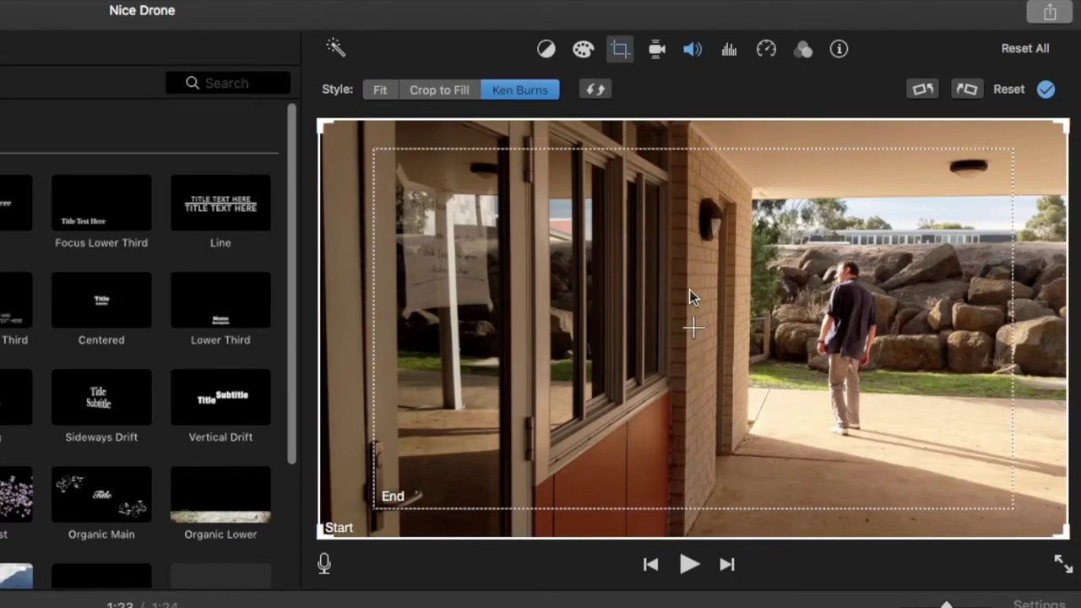
{"action": "left_click_drag", "start_coordinate": [382, 498], "coordinate": [675, 342]}
{"action": "left_click_drag", "start_coordinate": [736, 300], "coordinate": [675, 386]}
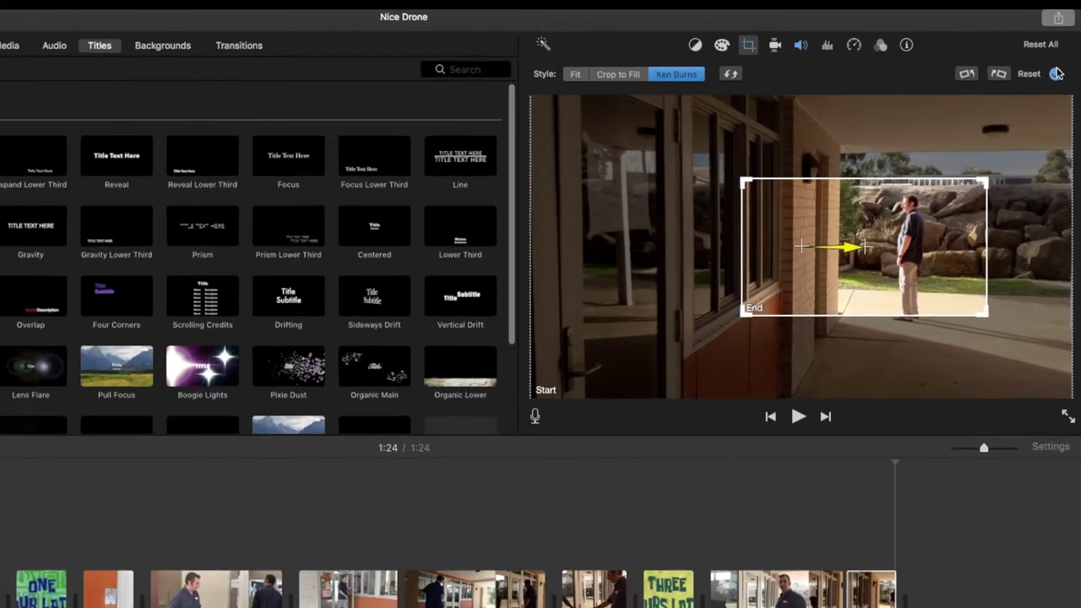
{"action": "left_click", "coordinate": [1056, 74]}
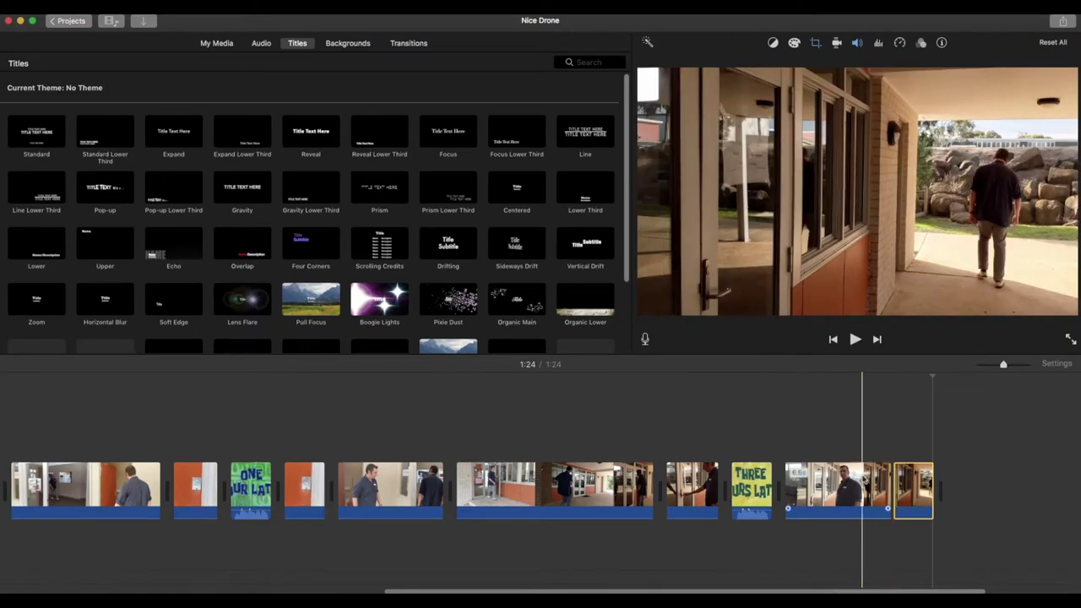
Check the ending zoom, then drop a 4-second Centered title before the first office clip
{"action": "key", "text": "space"}
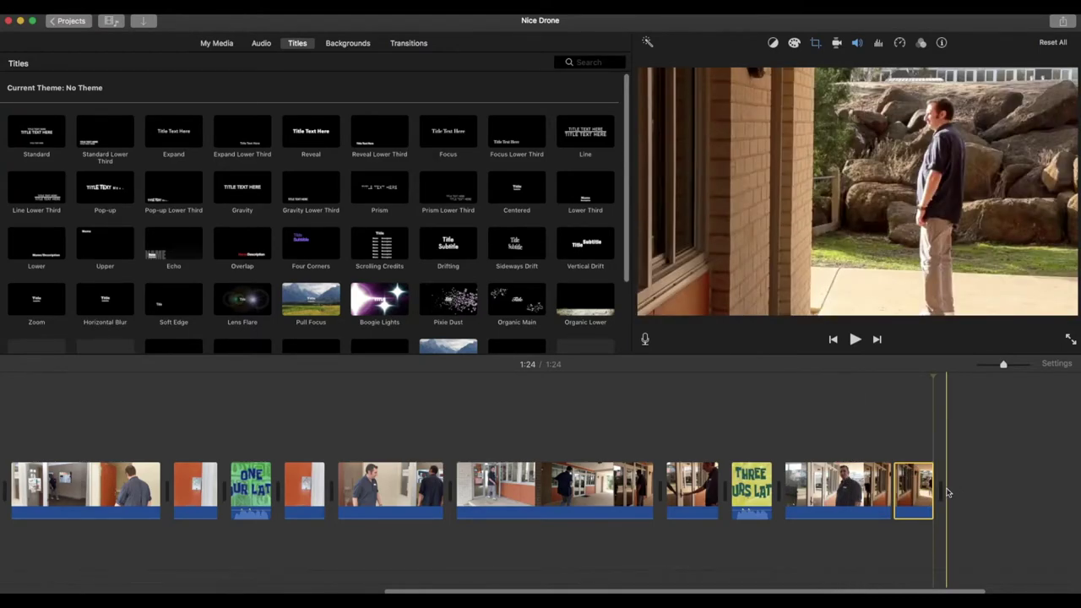
{"action": "scroll", "coordinate": [947, 492], "scroll_direction": "left", "scroll_amount": 10}
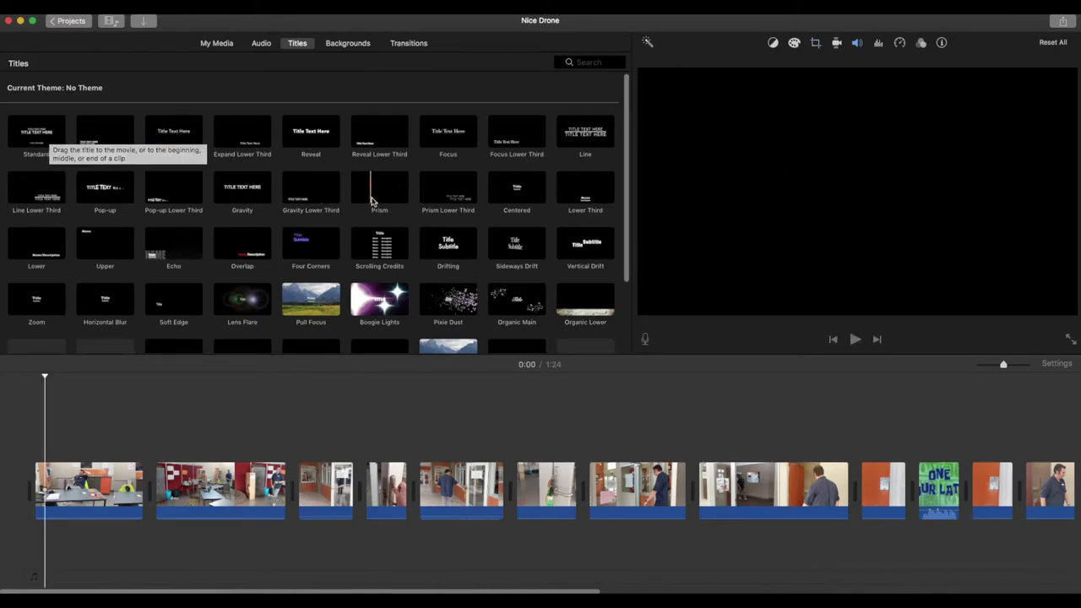
{"action": "left_click_drag", "start_coordinate": [517, 187], "coordinate": [23, 479]}
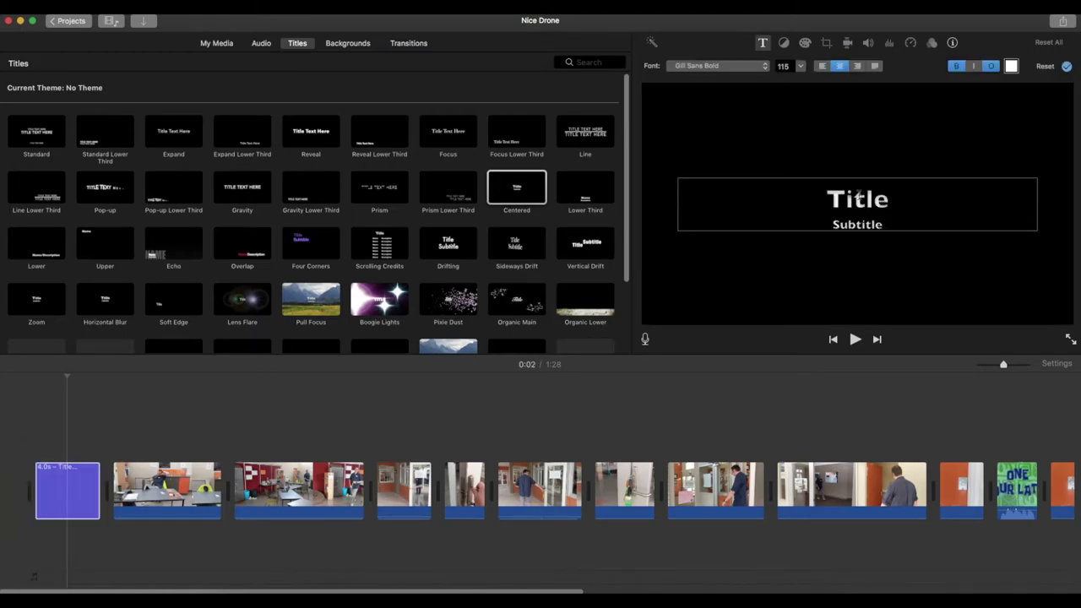
Change the title's main text to "Stuart's Bad Day"
{"action": "double_click", "coordinate": [857, 198]}
{"action": "type", "text": "Stu"}
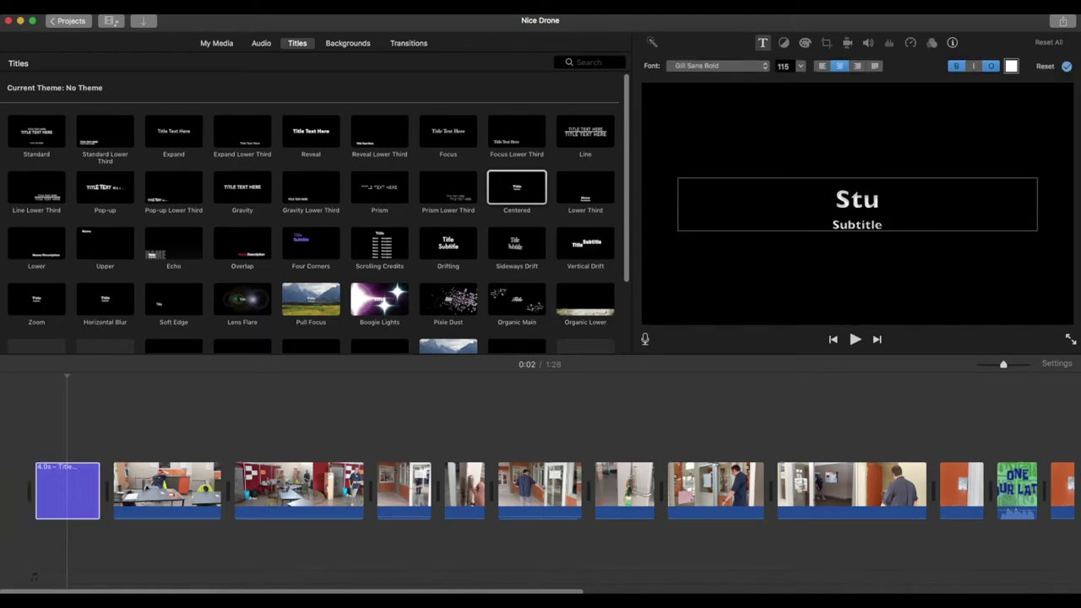
{"action": "type", "text": "arts"}
{"action": "key", "text": "BackSpace"}
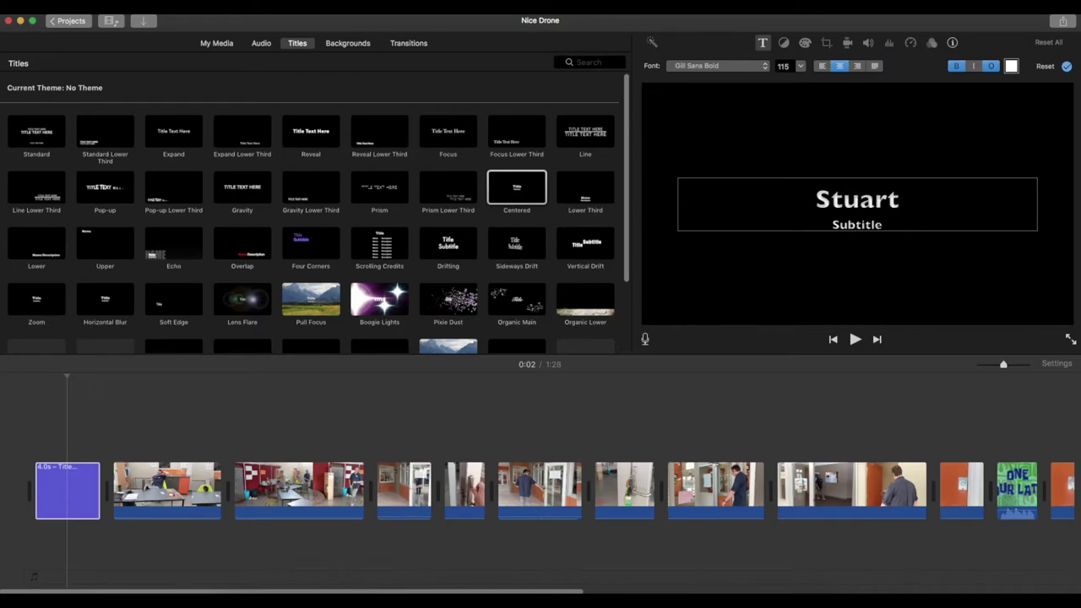
{"action": "type", "text": "'s Bad Day"}
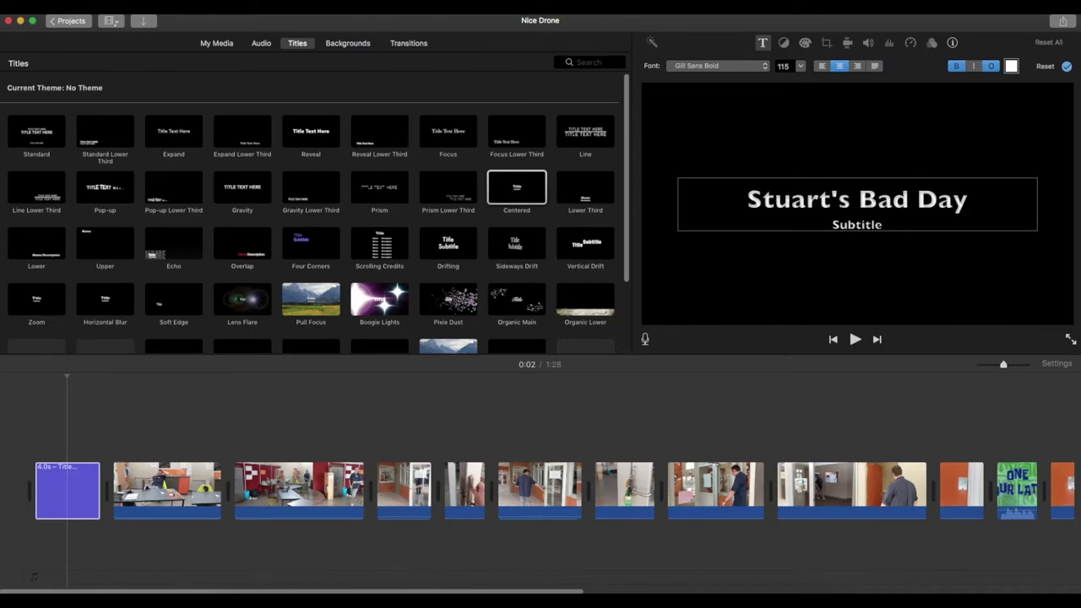
Replace the placeholder subtitle with an author credit and set all title text to Avenir Next Heavy
{"action": "double_click", "coordinate": [863, 228]}
{"action": "type", "text": "By M"}
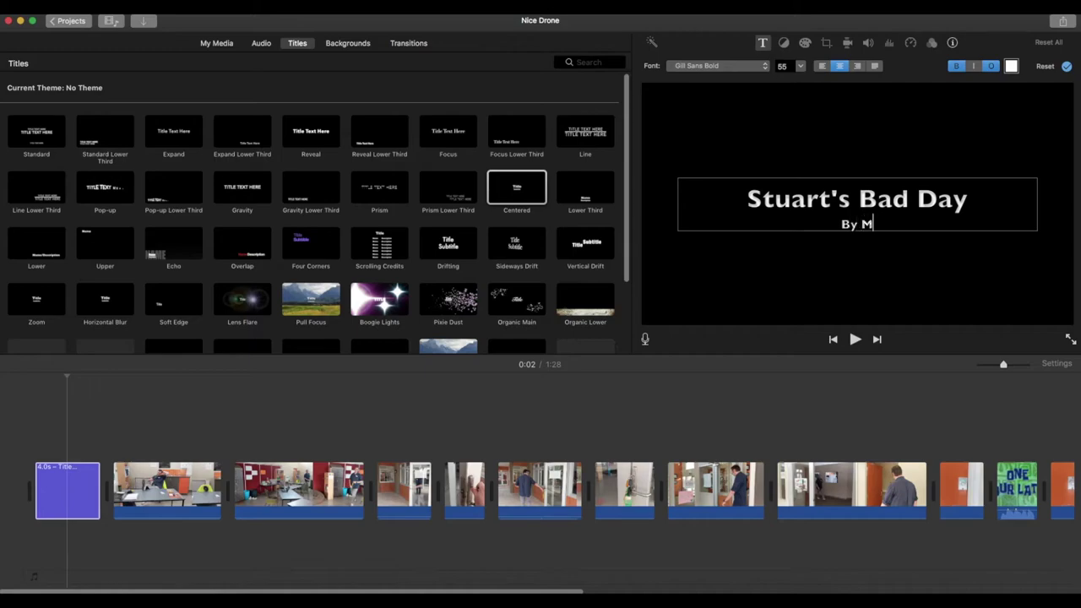
{"action": "type", "text": "ichael Poke"}
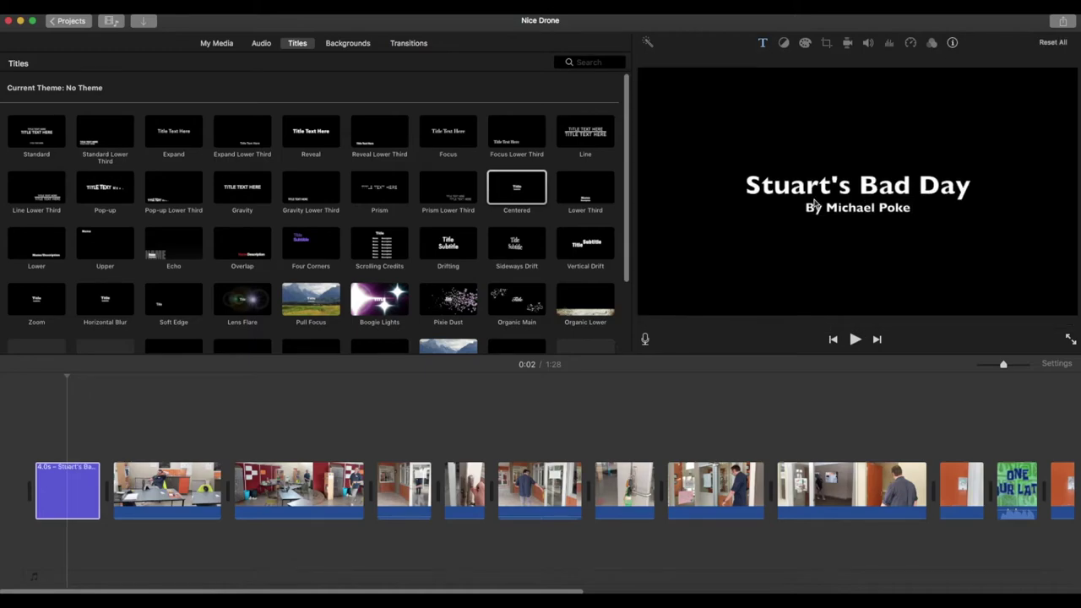
{"action": "key", "text": "super+a"}
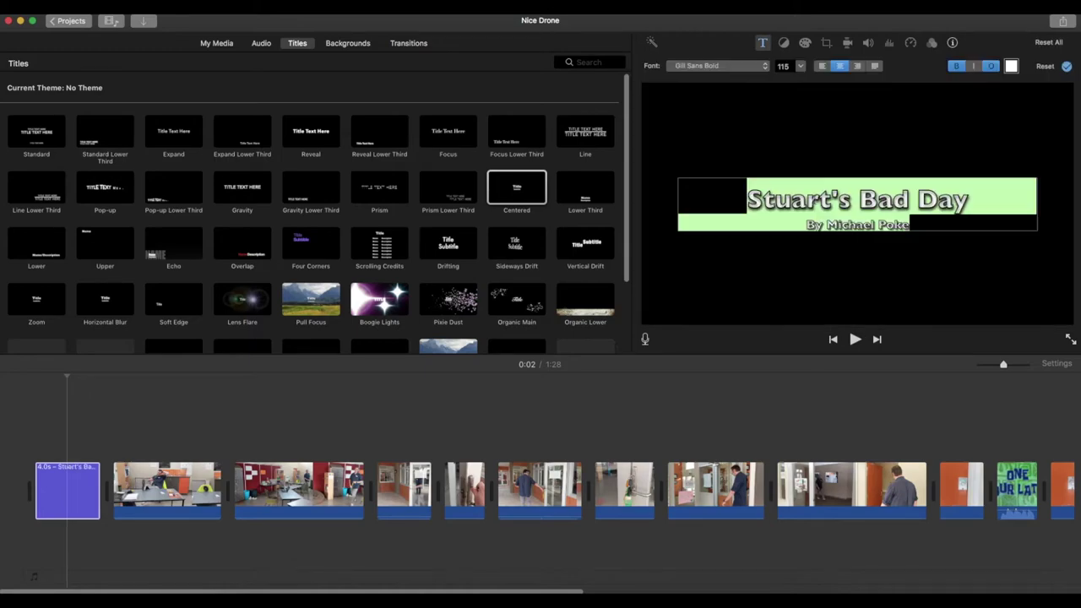
{"action": "left_click", "coordinate": [743, 67]}
{"action": "left_click", "coordinate": [717, 143]}
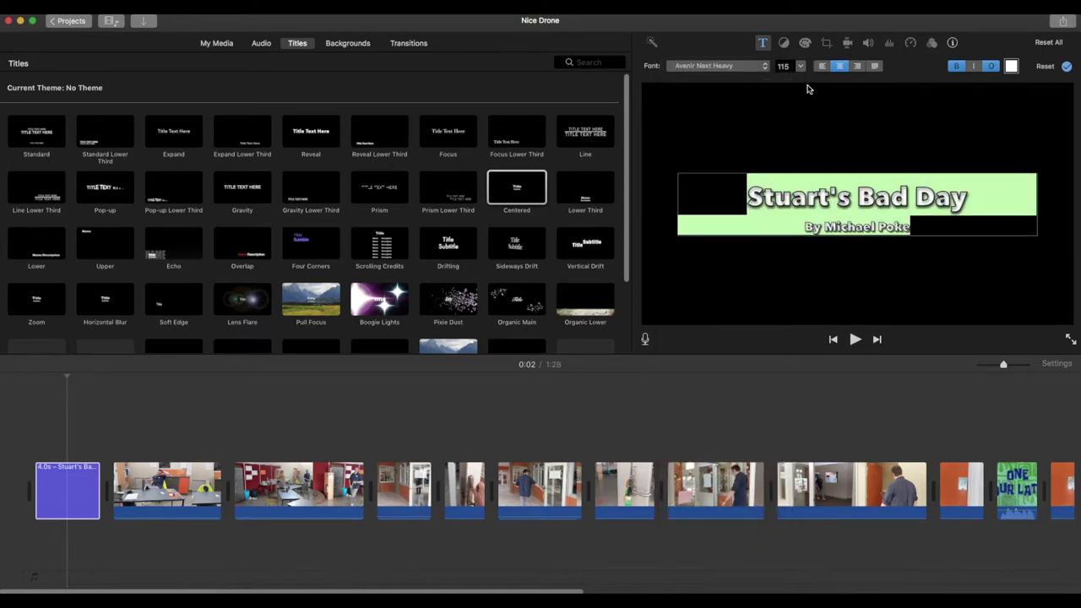
{"action": "left_click", "coordinate": [146, 268]}
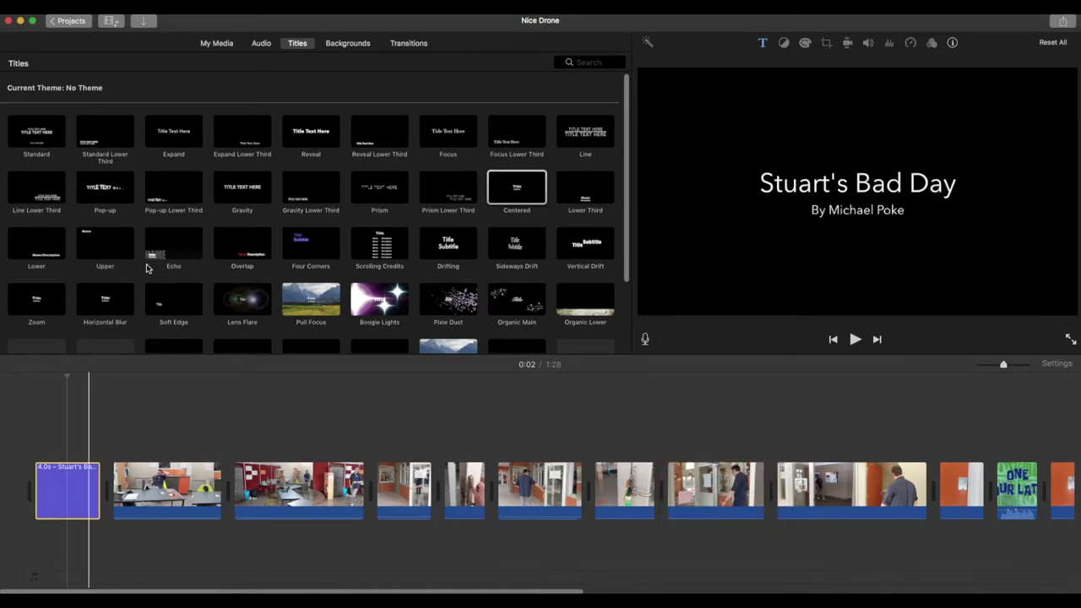
Preview Fifth Avenue Stroll from Sound Effects > Jingles and add it as background music under the clips
{"action": "left_click", "coordinate": [261, 44]}
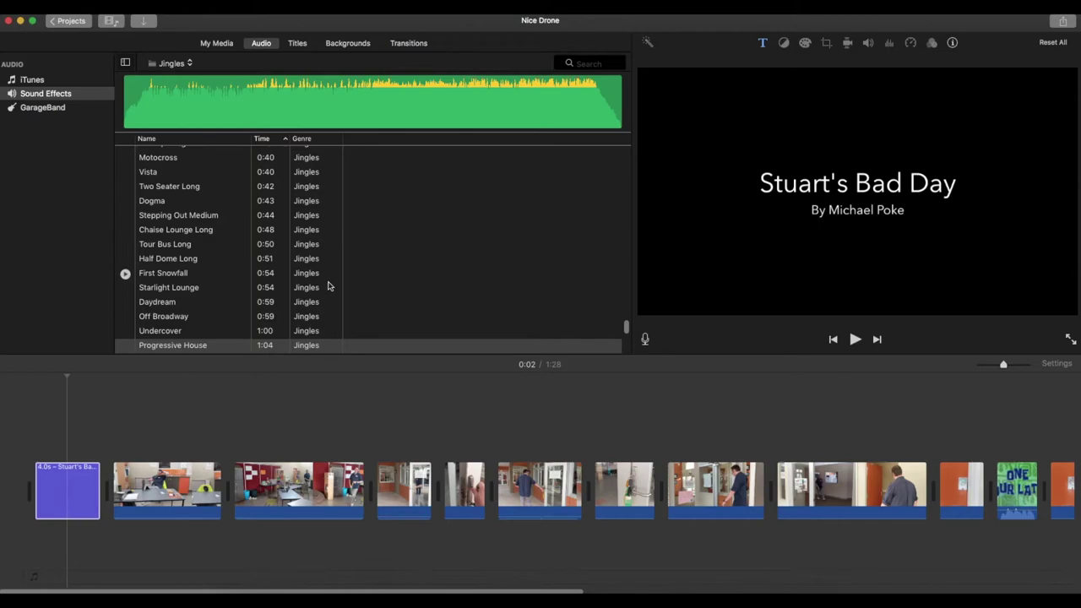
{"action": "left_click_drag", "start_coordinate": [629, 327], "coordinate": [629, 285]}
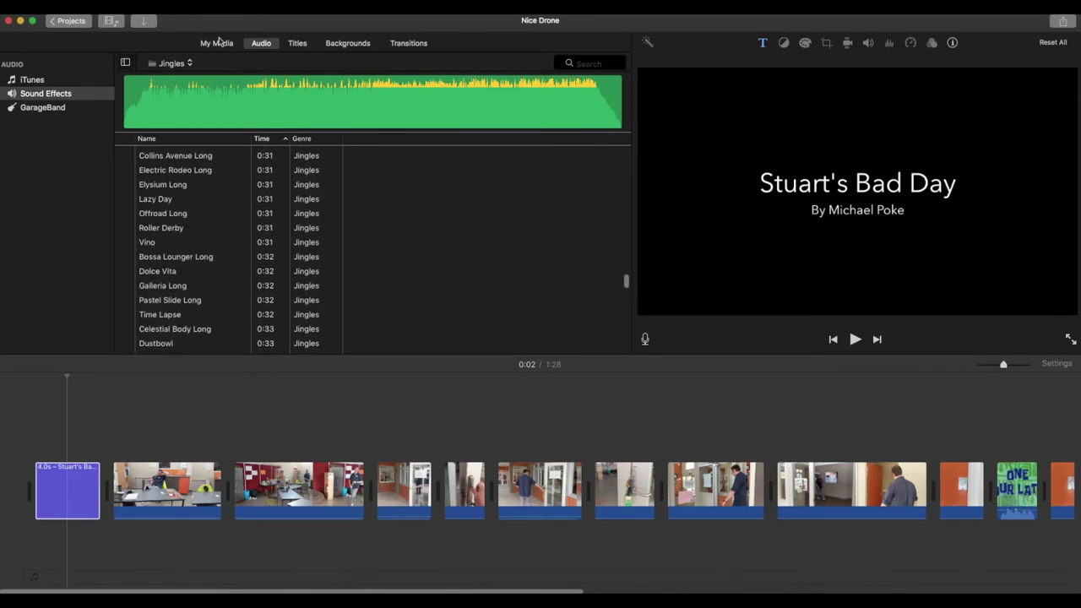
{"action": "left_click", "coordinate": [169, 66]}
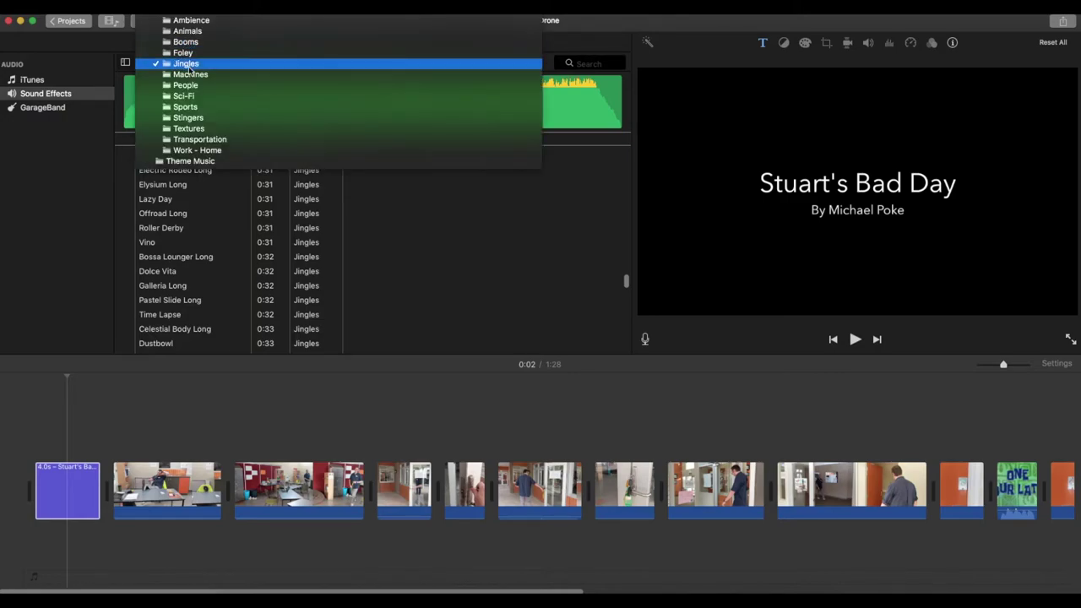
{"action": "left_click", "coordinate": [190, 64]}
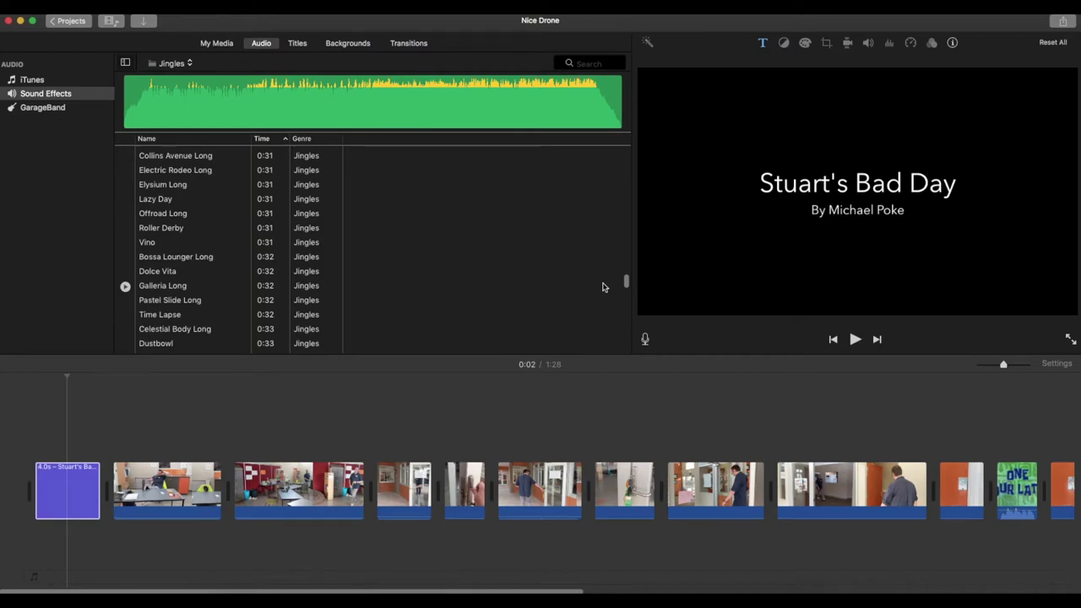
{"action": "left_click_drag", "start_coordinate": [626, 283], "coordinate": [623, 344]}
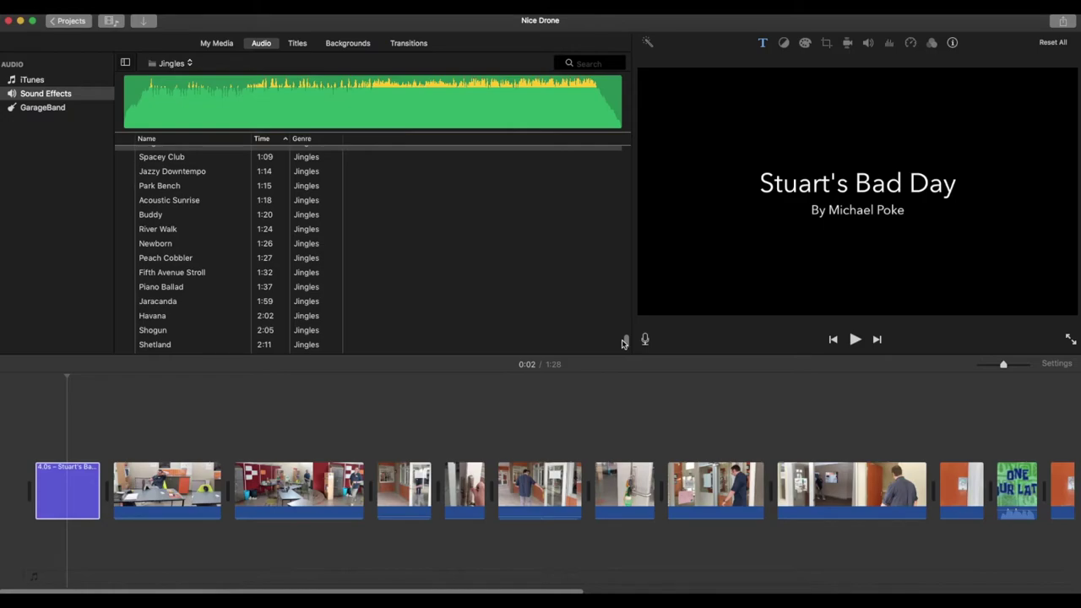
{"action": "left_click", "coordinate": [126, 274]}
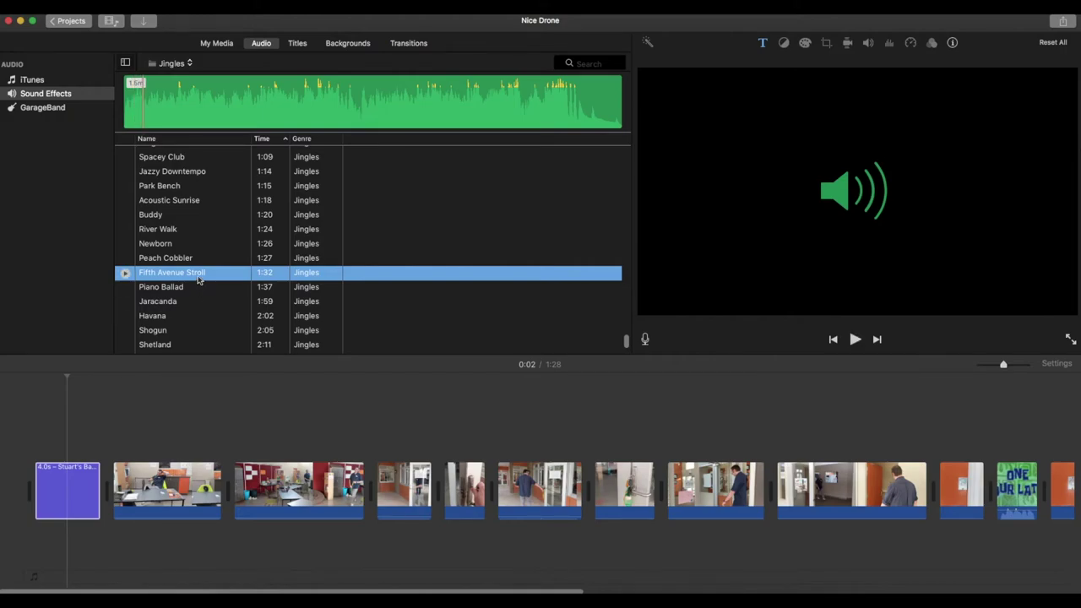
{"action": "left_click_drag", "start_coordinate": [163, 449], "coordinate": [16, 547]}
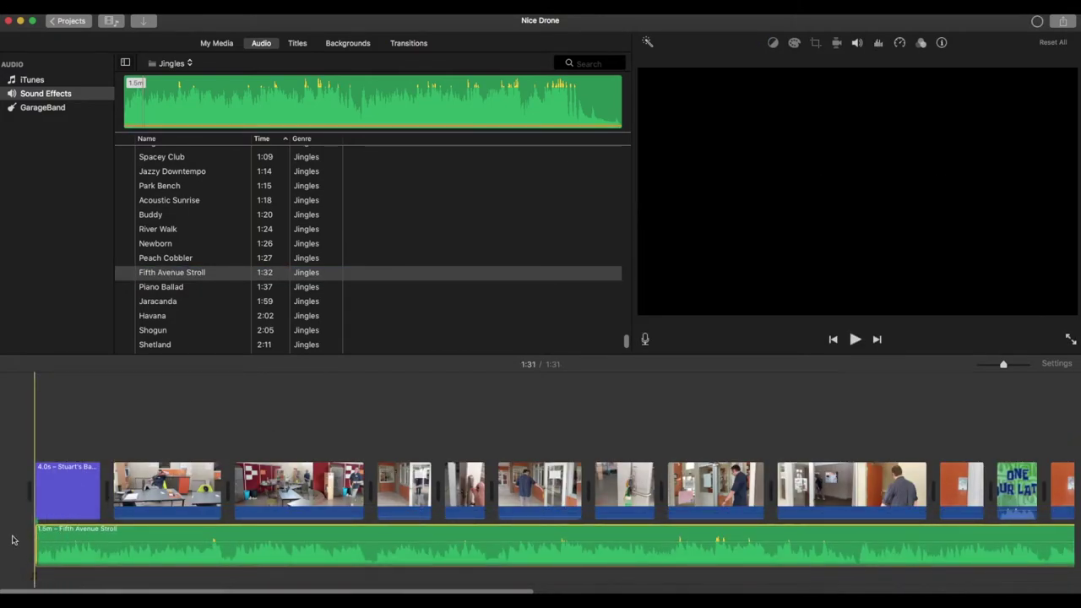
{"action": "key", "text": "space"}
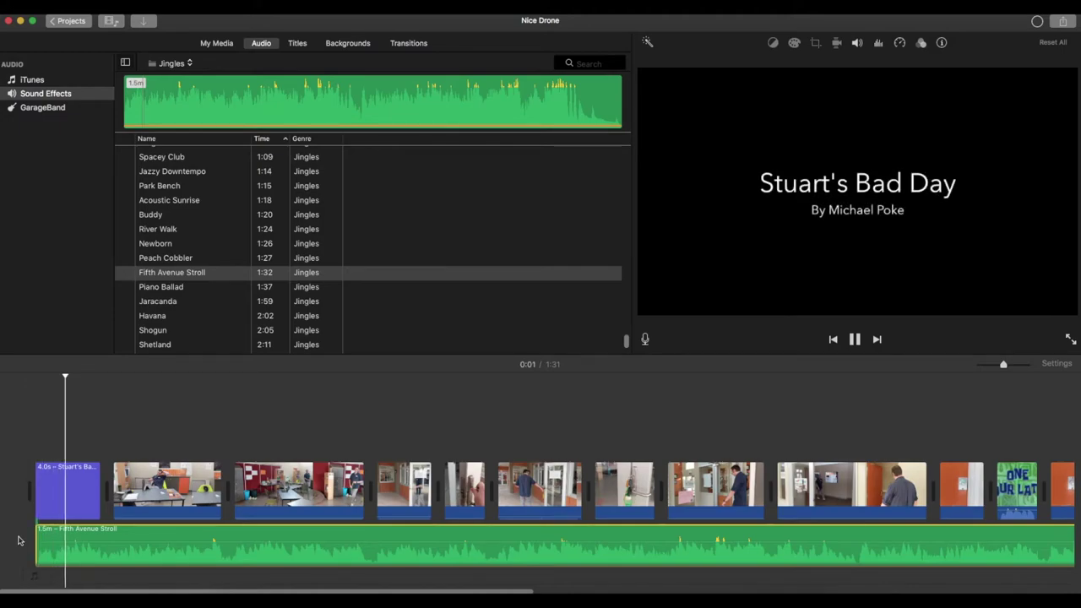
Split the second clip at the playhead
{"action": "left_click", "coordinate": [135, 492]}
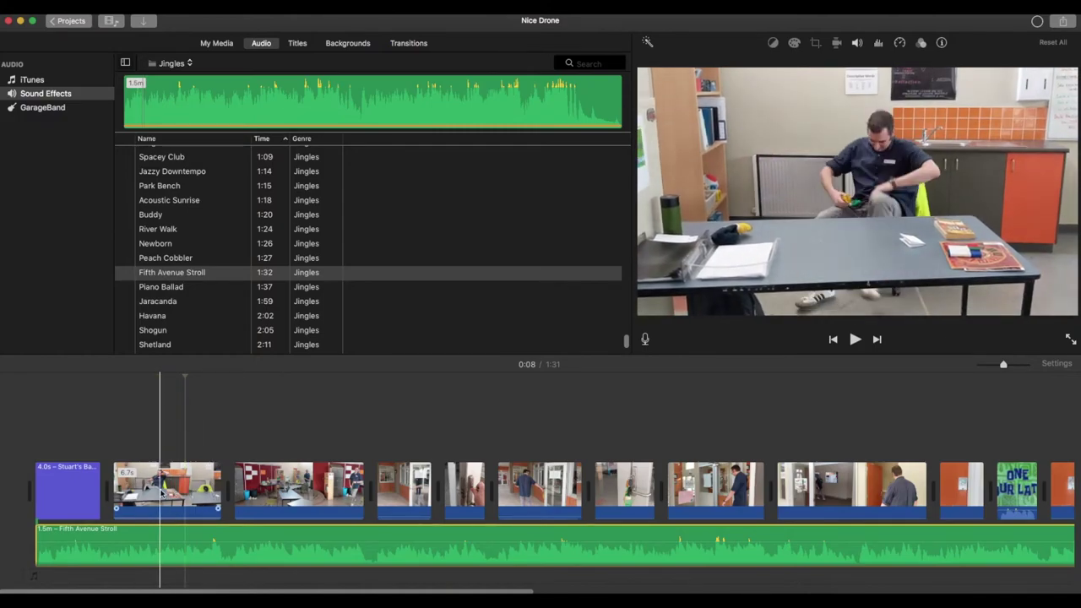
{"action": "left_click", "coordinate": [144, 496]}
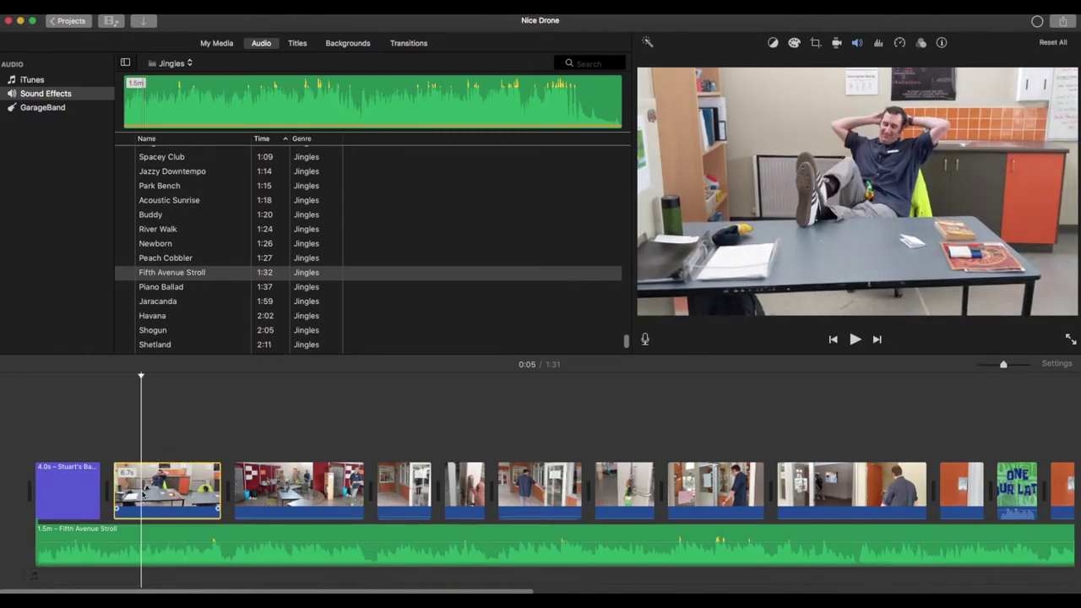
{"action": "key", "text": "super+b"}
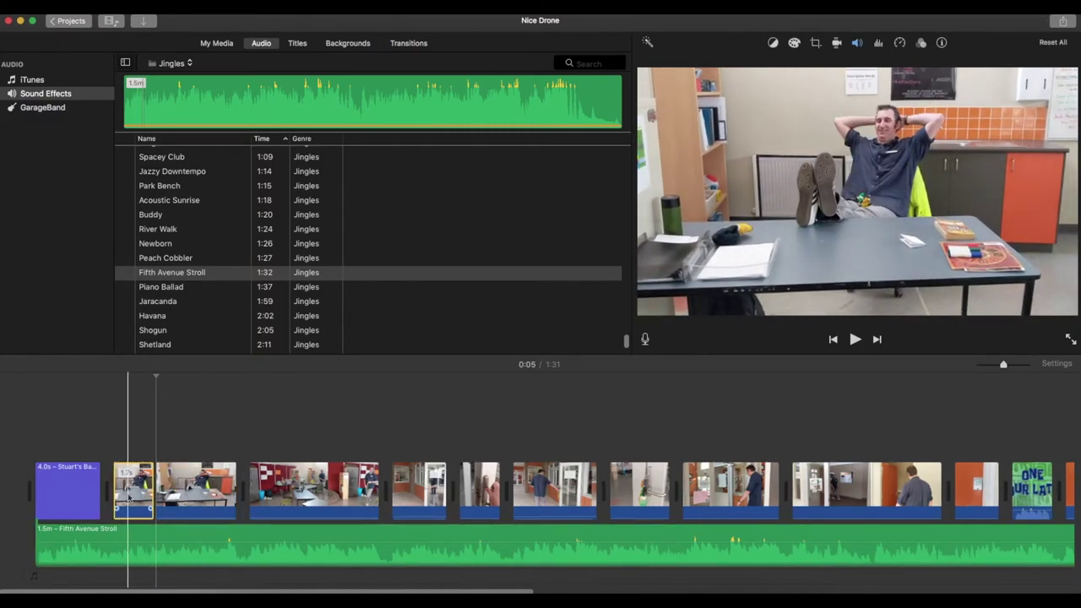
Give the short first part a Ken Burns move starting close on the reclining man and widening out
{"action": "left_click", "coordinate": [815, 43]}
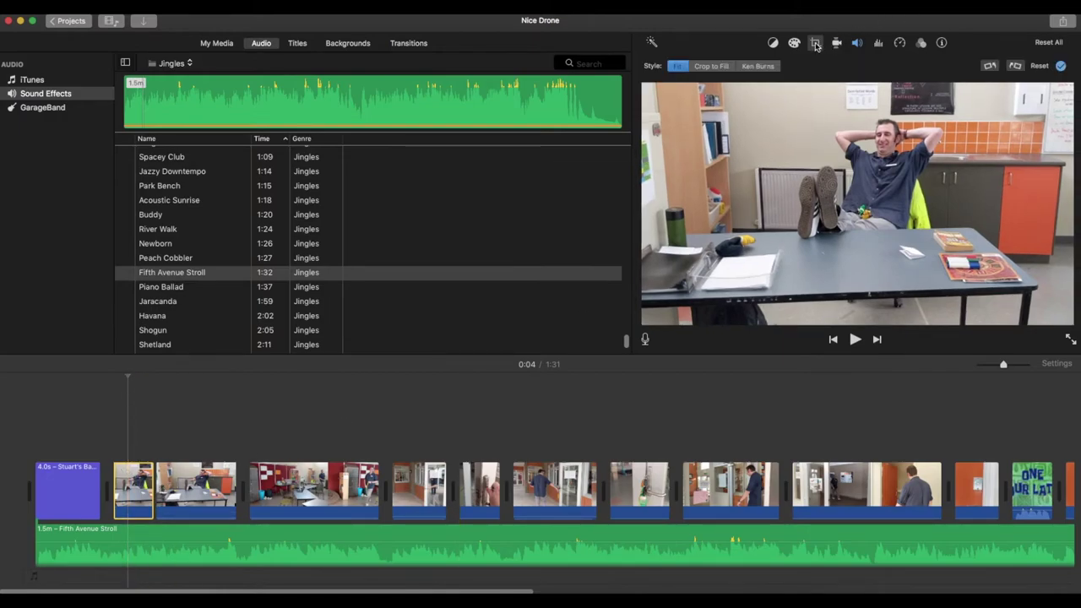
{"action": "left_click", "coordinate": [758, 66]}
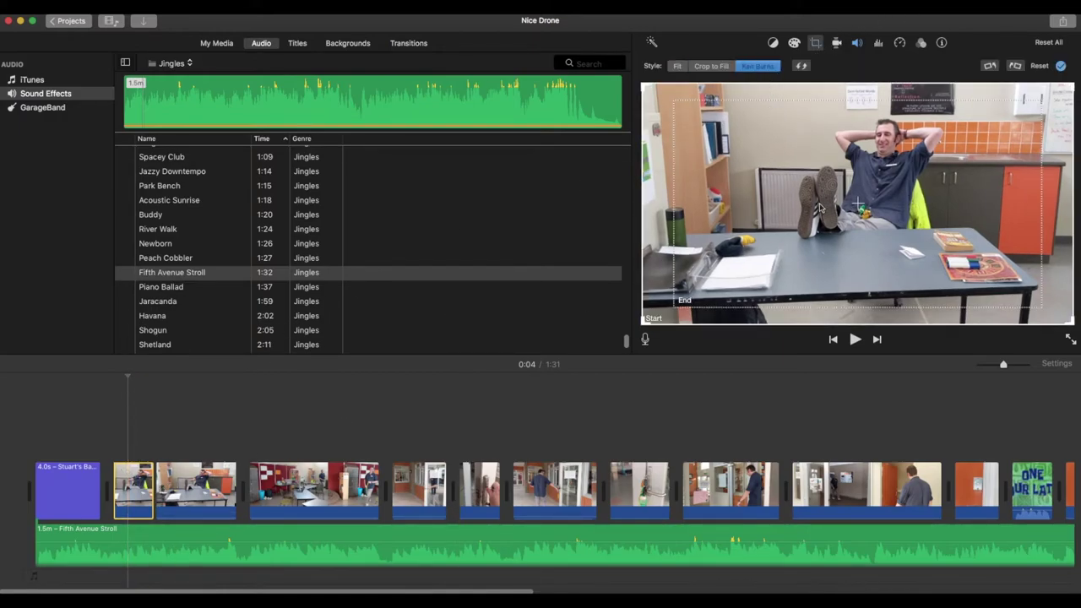
{"action": "left_click", "coordinate": [701, 295]}
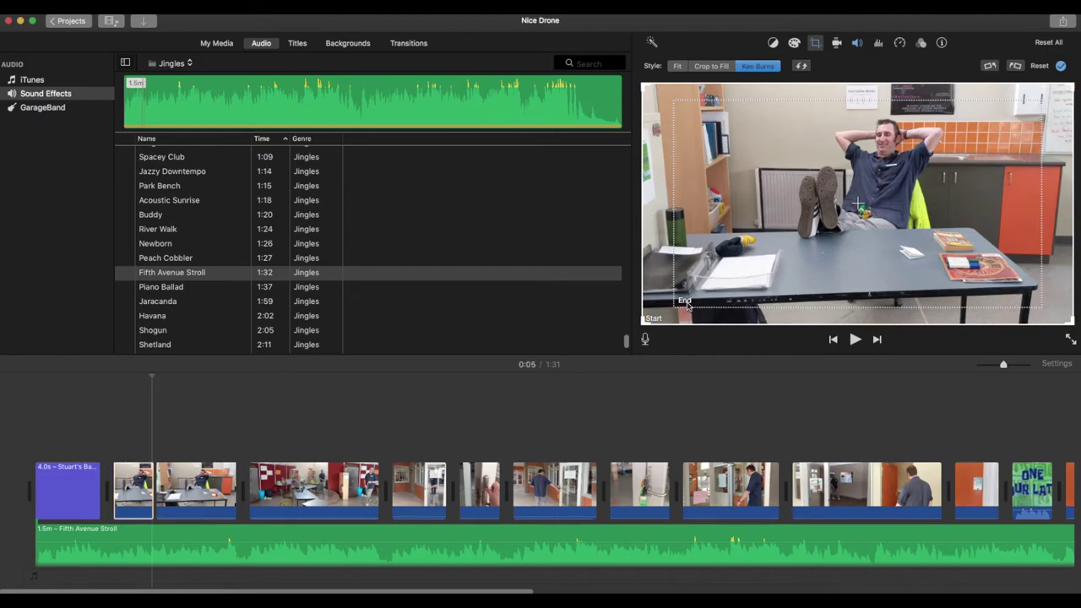
{"action": "left_click", "coordinate": [801, 67]}
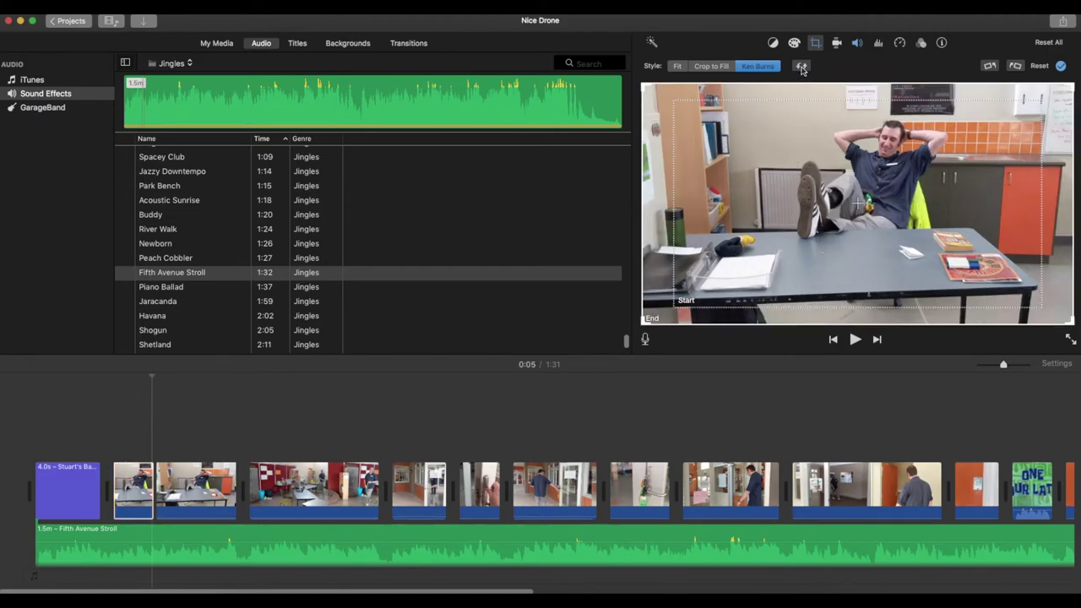
{"action": "left_click", "coordinate": [801, 213]}
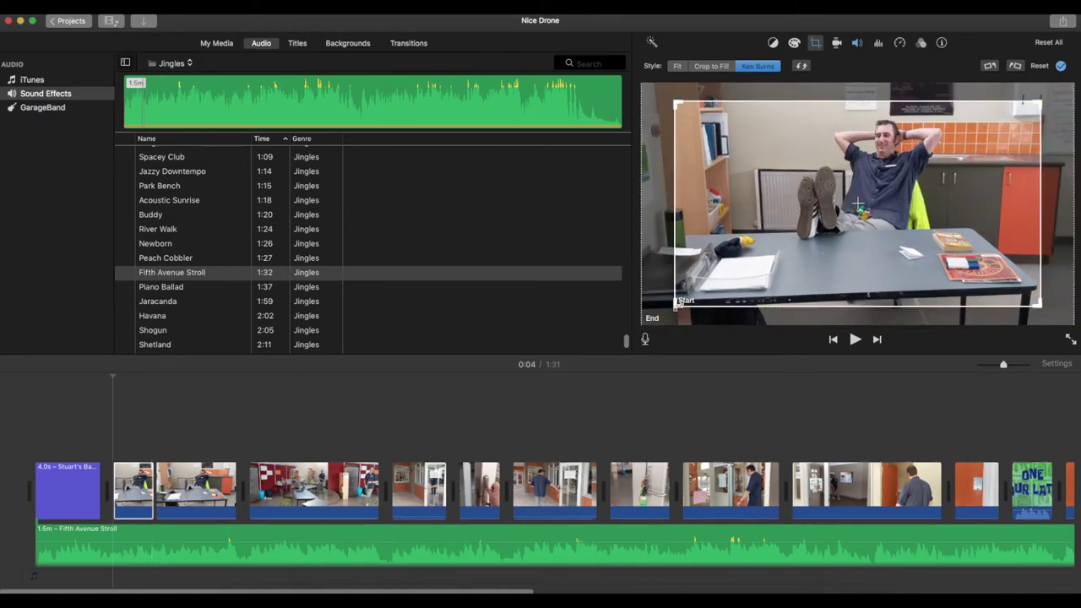
{"action": "left_click_drag", "start_coordinate": [678, 302], "coordinate": [834, 211]}
{"action": "left_click_drag", "start_coordinate": [885, 169], "coordinate": [808, 173]}
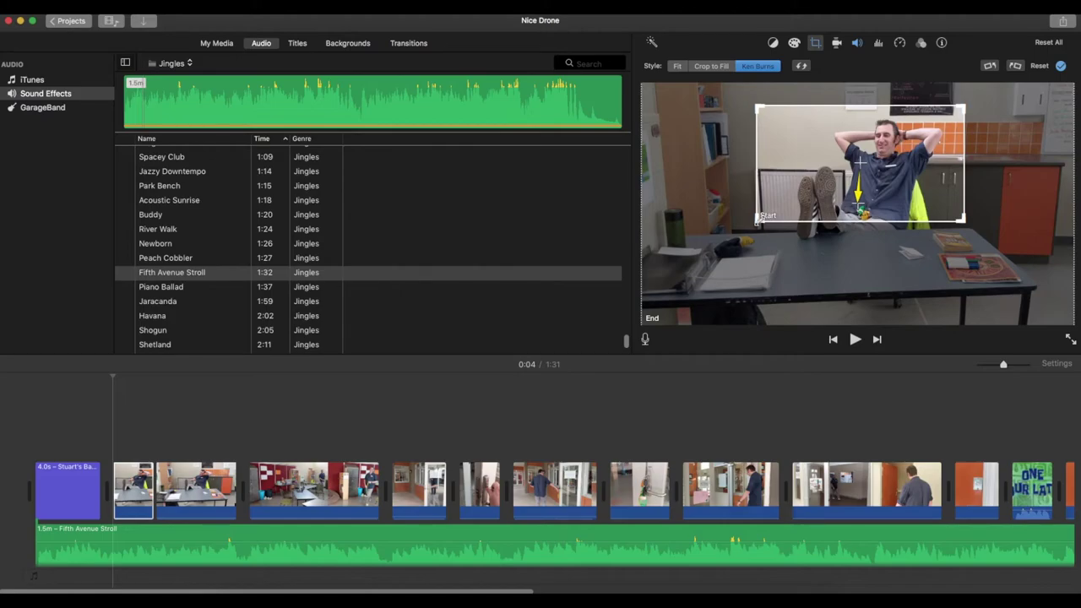
{"action": "left_click_drag", "start_coordinate": [758, 218], "coordinate": [780, 207]}
{"action": "left_click_drag", "start_coordinate": [835, 172], "coordinate": [832, 174]}
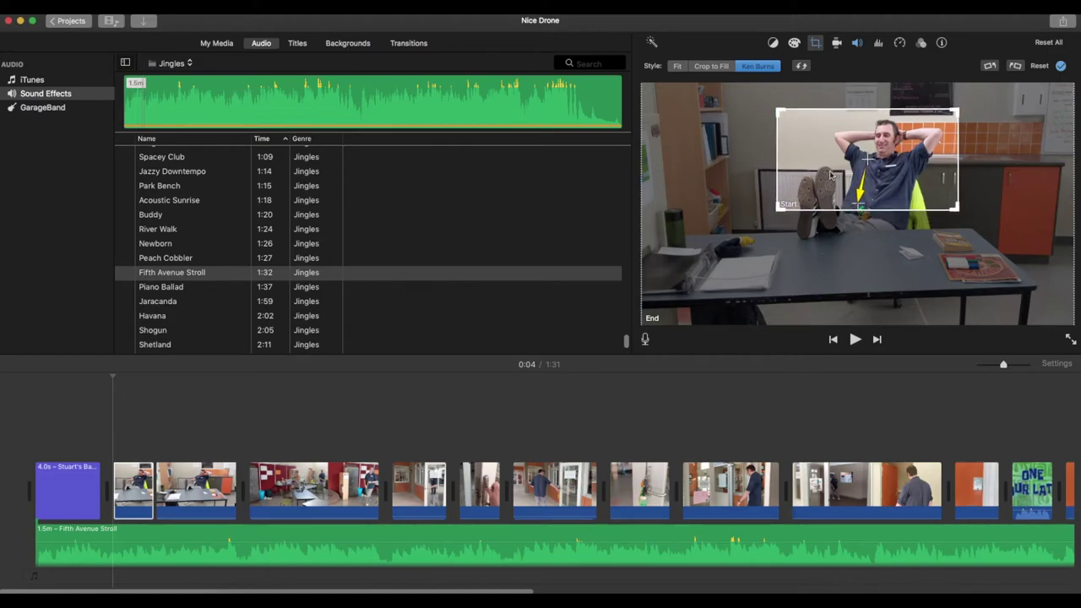
{"action": "left_click", "coordinate": [1061, 67]}
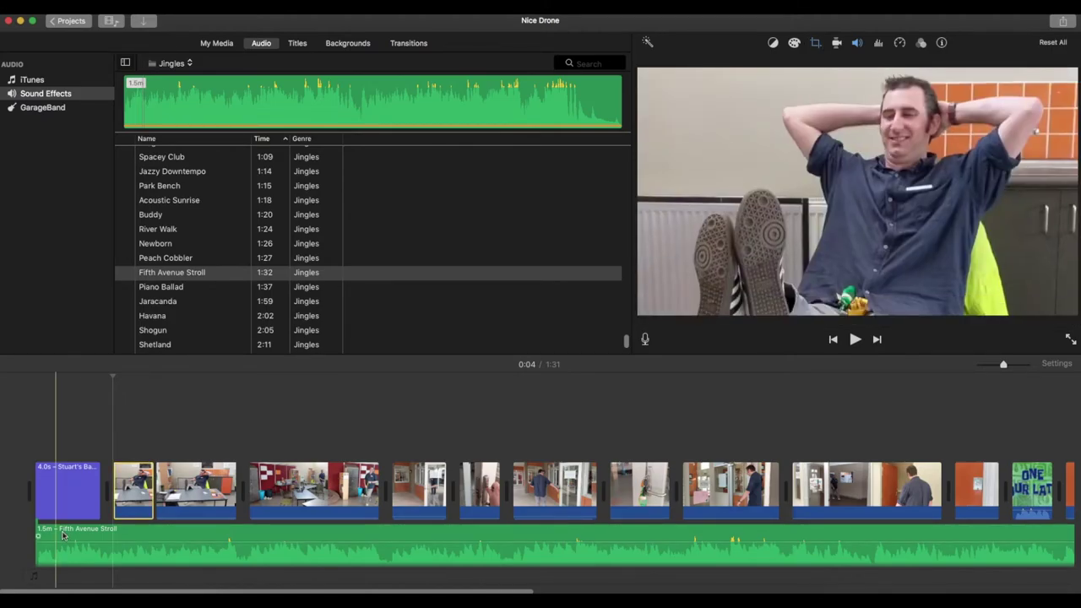
{"action": "key", "text": "space"}
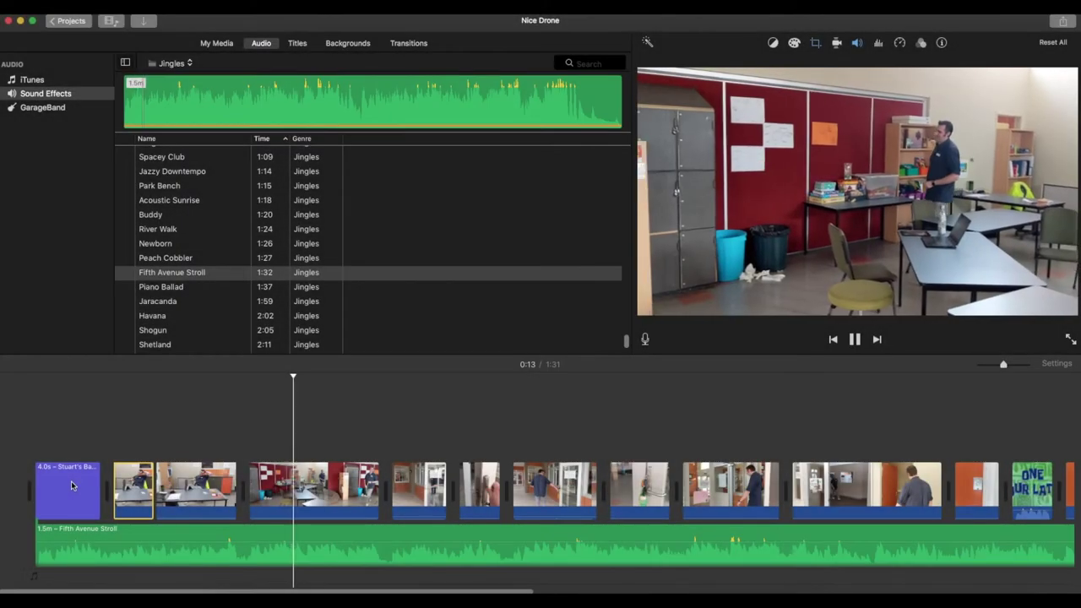
Give the red-walled office clip a Ken Burns move starting tight on the room's right side
{"action": "key", "text": "space"}
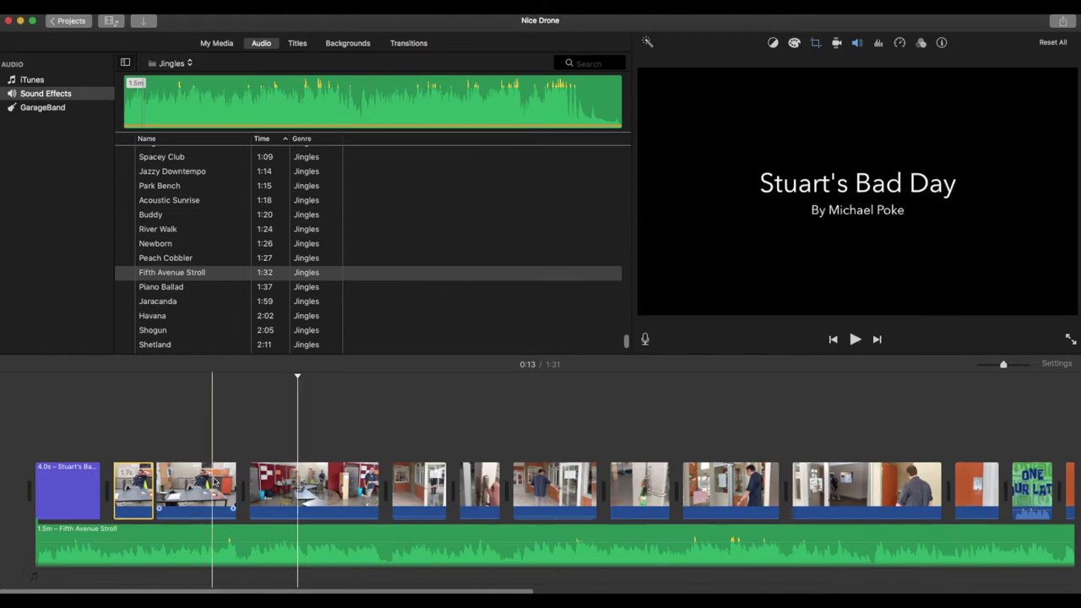
{"action": "left_click", "coordinate": [288, 485]}
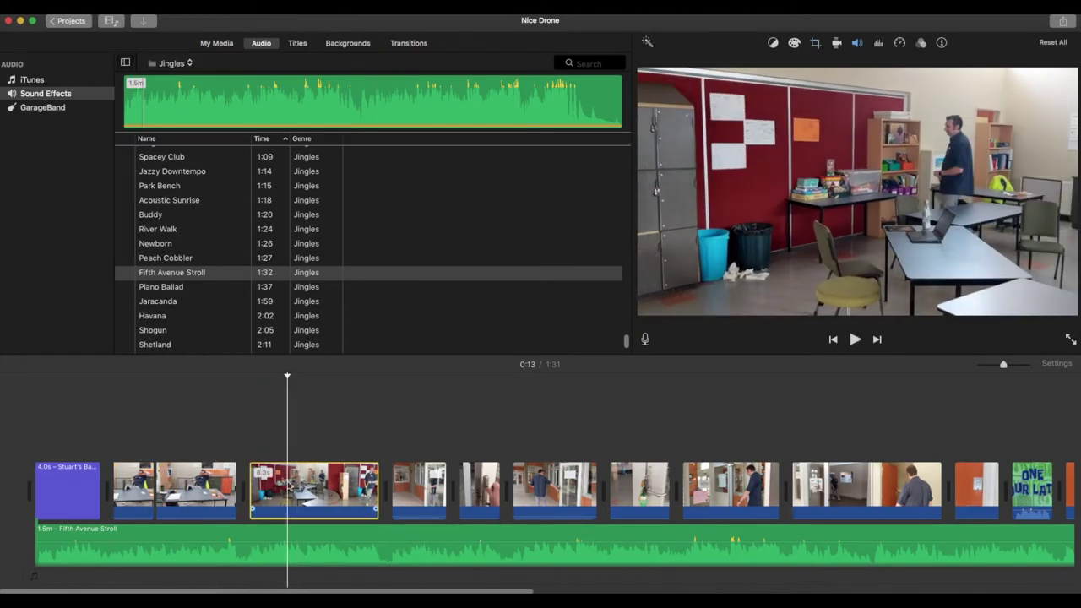
{"action": "left_click", "coordinate": [815, 43]}
{"action": "left_click", "coordinate": [758, 67]}
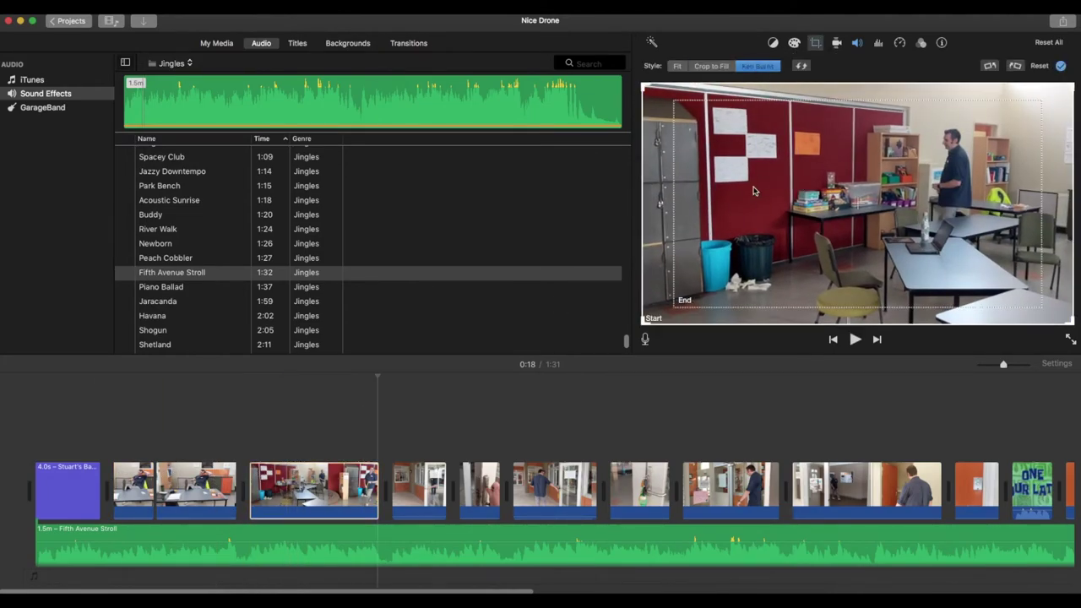
{"action": "left_click", "coordinate": [755, 191]}
{"action": "left_click", "coordinate": [801, 68]}
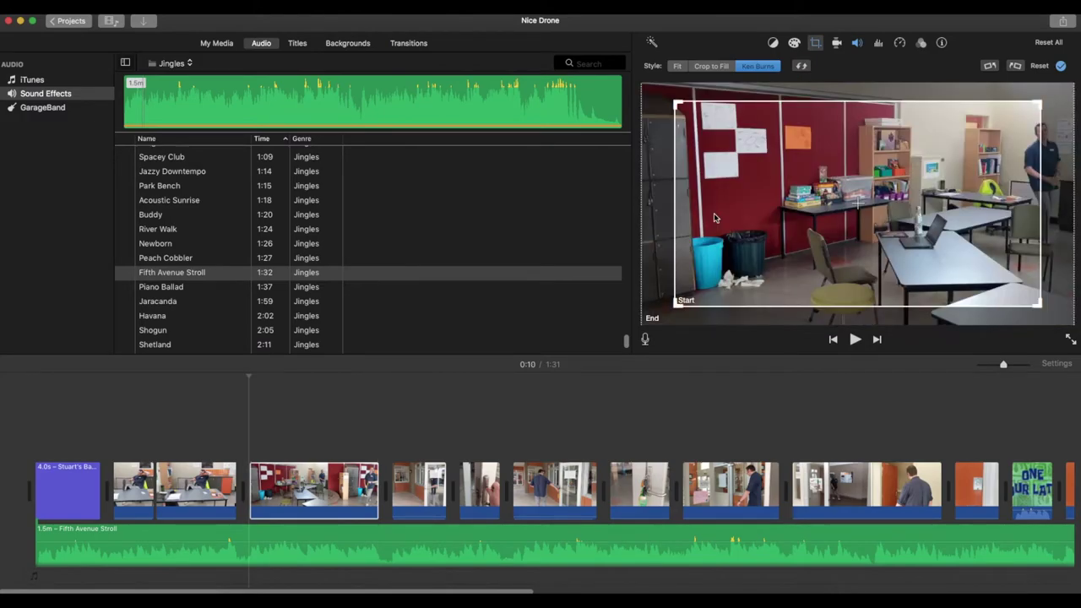
{"action": "left_click_drag", "start_coordinate": [714, 213], "coordinate": [748, 221]}
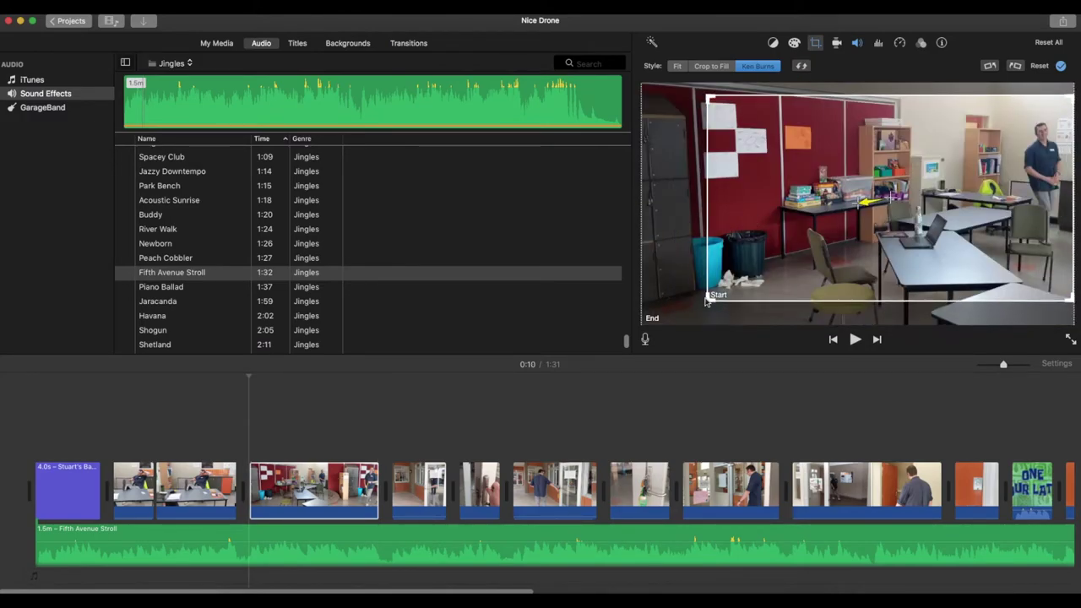
{"action": "left_click_drag", "start_coordinate": [708, 297], "coordinate": [769, 280]}
{"action": "left_click_drag", "start_coordinate": [826, 251], "coordinate": [827, 258]}
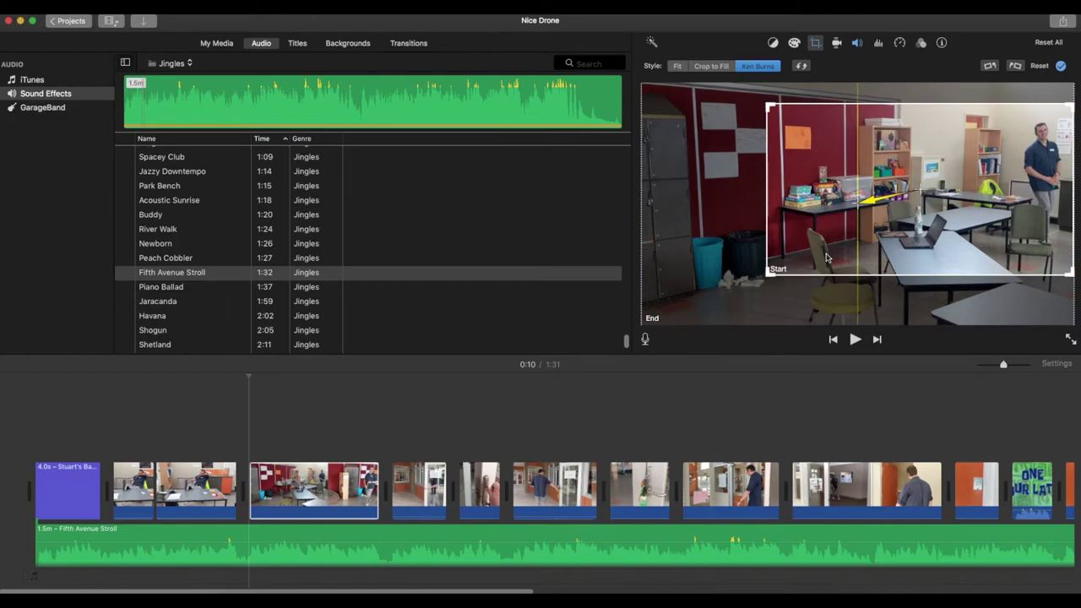
{"action": "left_click", "coordinate": [1060, 66]}
{"action": "key", "text": "space"}
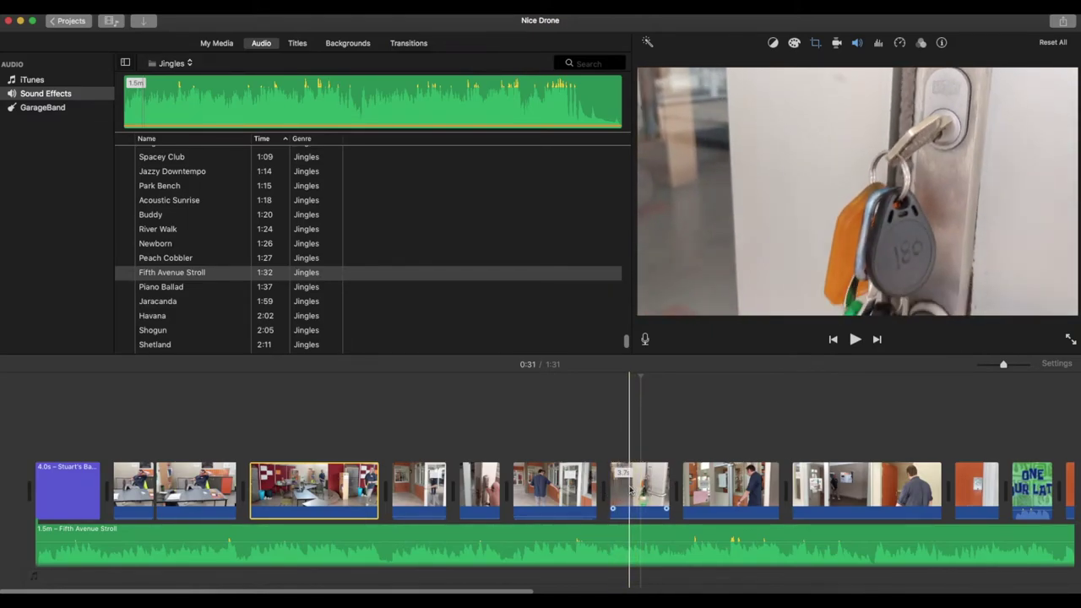
Shorten the 3.7s keys-at-the-door clip by splitting it and deleting the split-off piece
{"action": "left_click", "coordinate": [623, 490]}
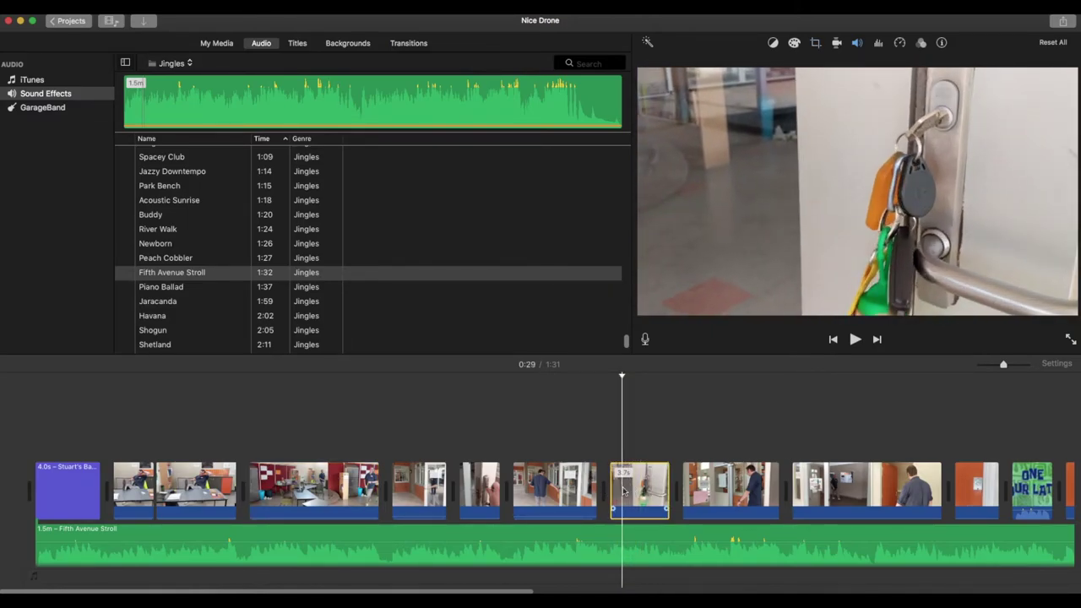
{"action": "key", "text": "super+b"}
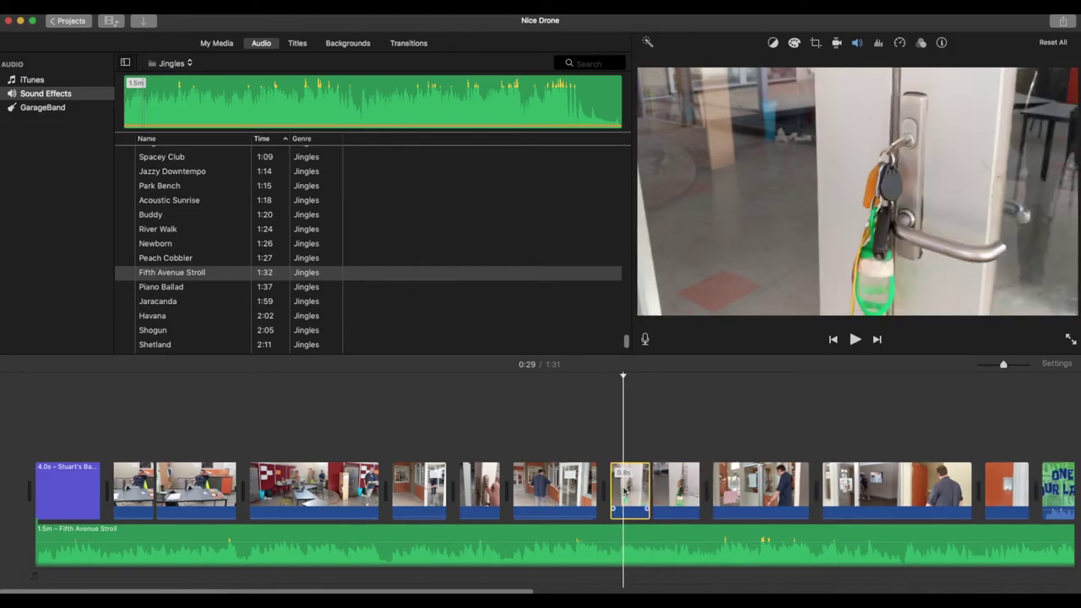
{"action": "key", "text": "Delete"}
{"action": "key", "text": "space"}
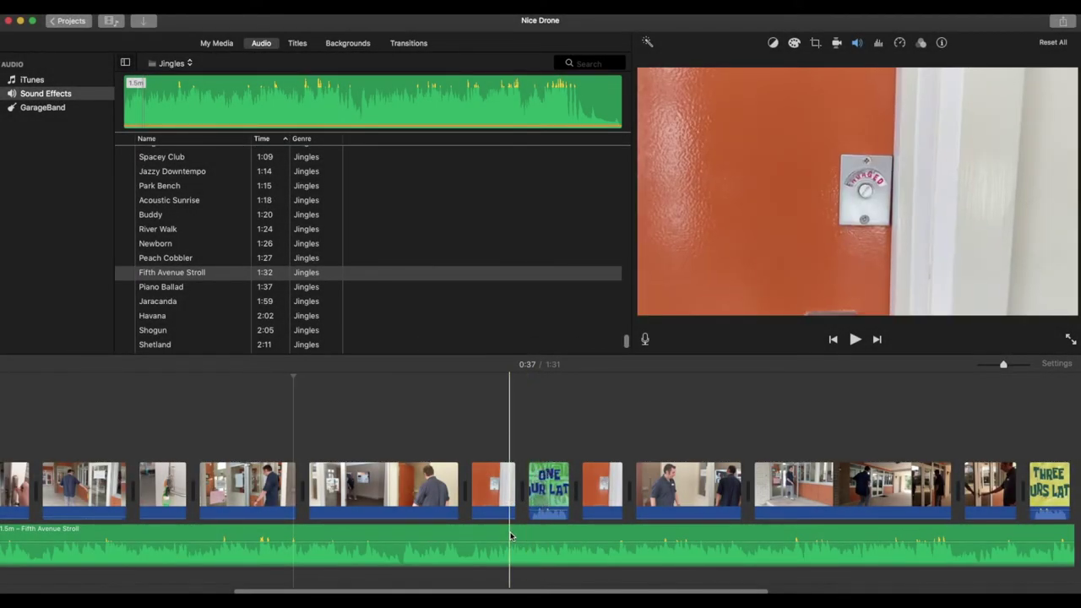
{"action": "key", "text": "space"}
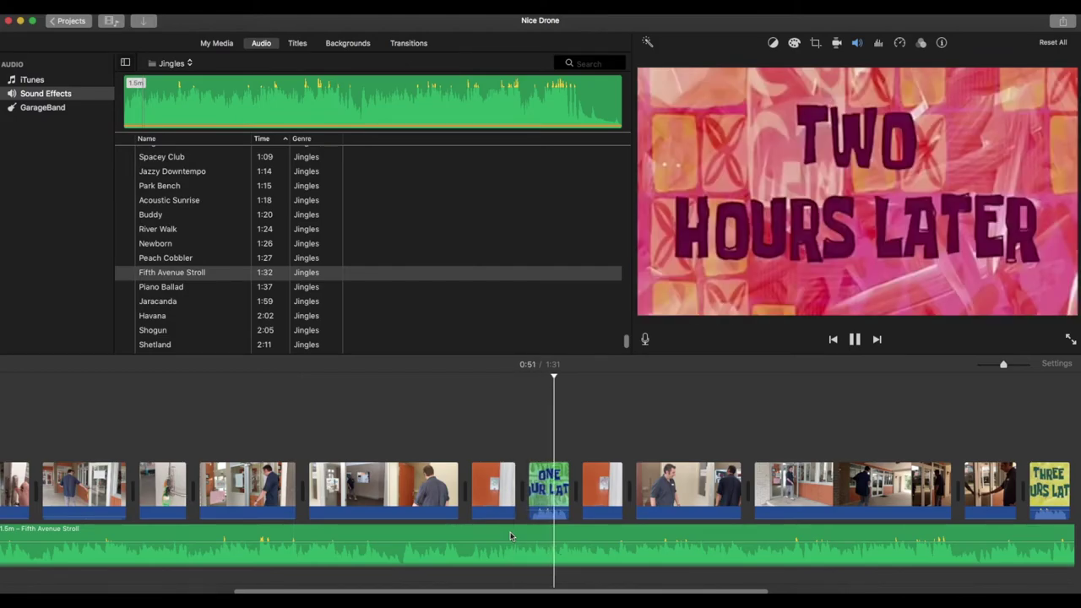
{"action": "key", "text": "space"}
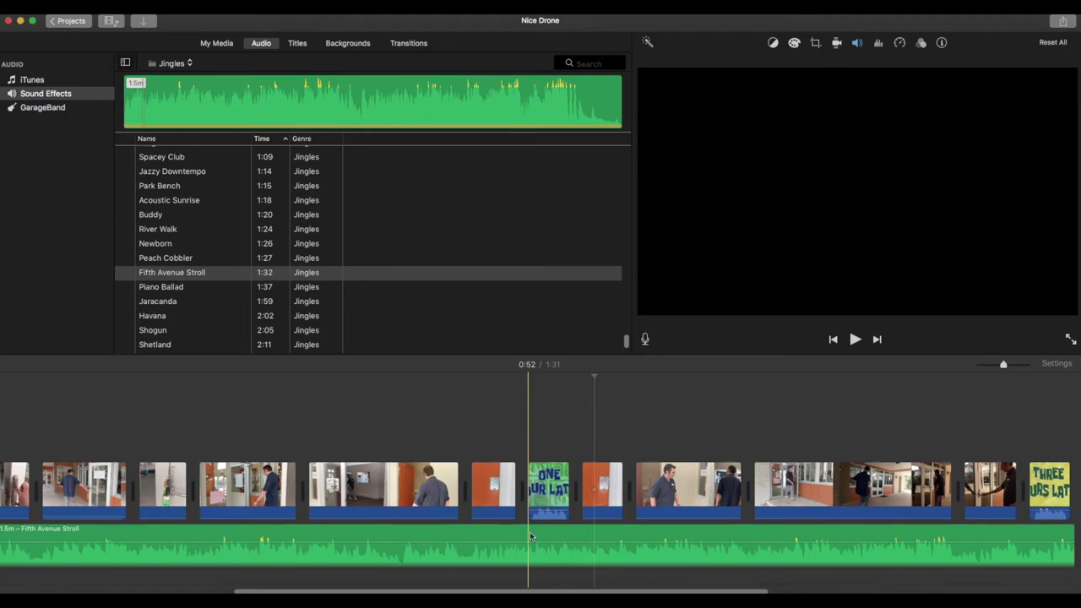
Split the Fifth Avenue Stroll music at 0:50 and shift the later part right to leave a gap
{"action": "left_click", "coordinate": [530, 536]}
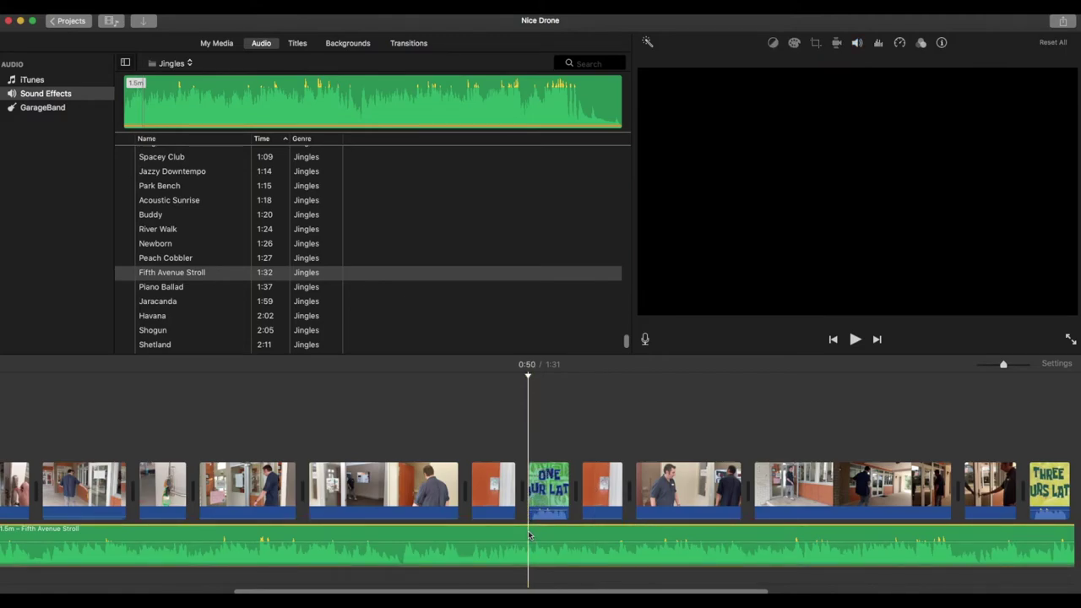
{"action": "key", "text": "super+b"}
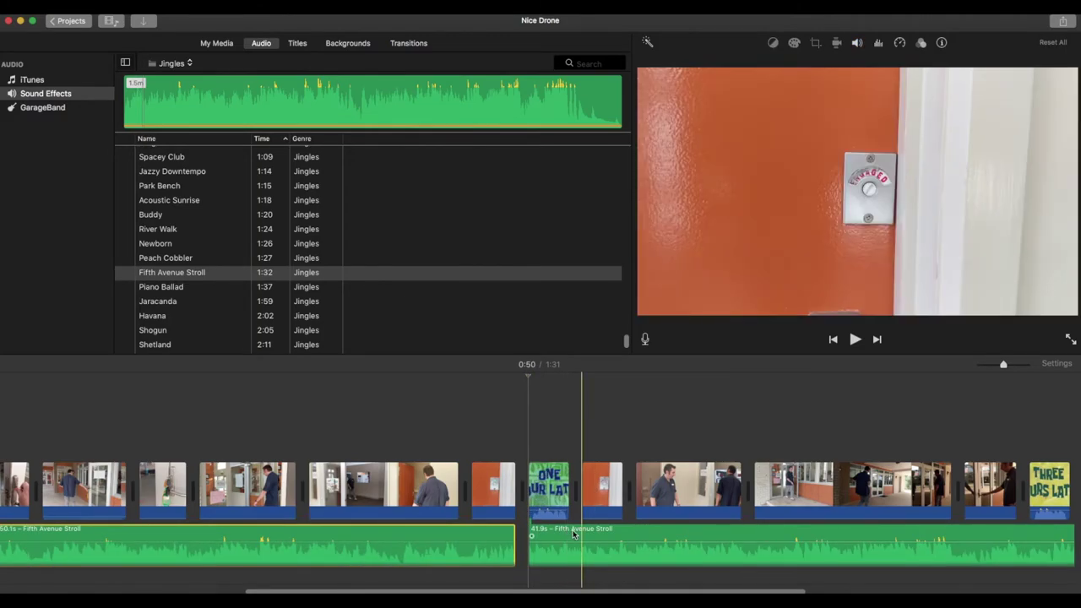
{"action": "left_click_drag", "start_coordinate": [561, 540], "coordinate": [614, 541]}
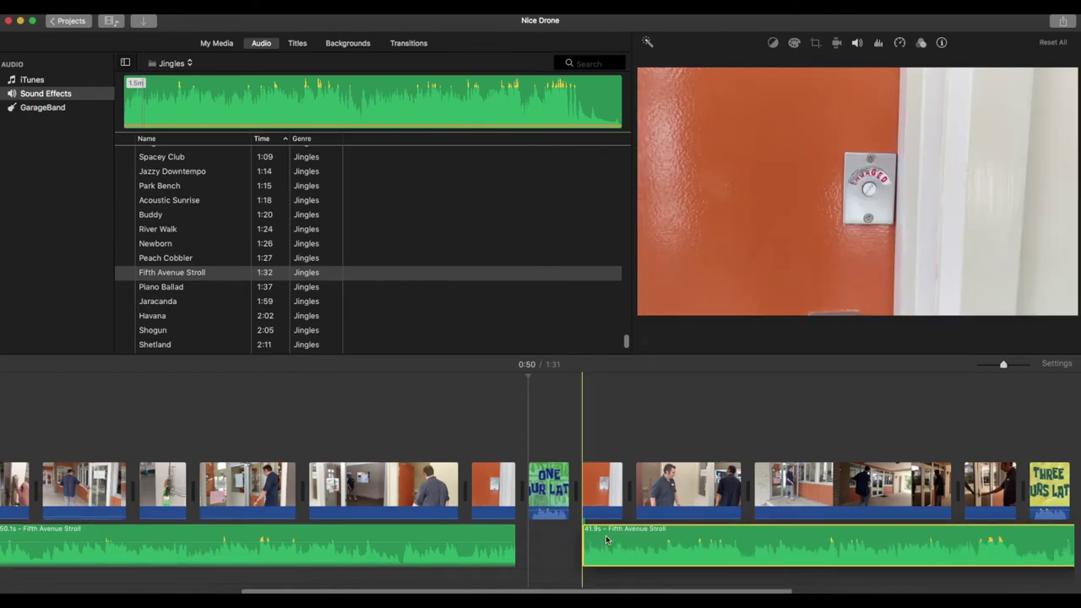
{"action": "key", "text": "space"}
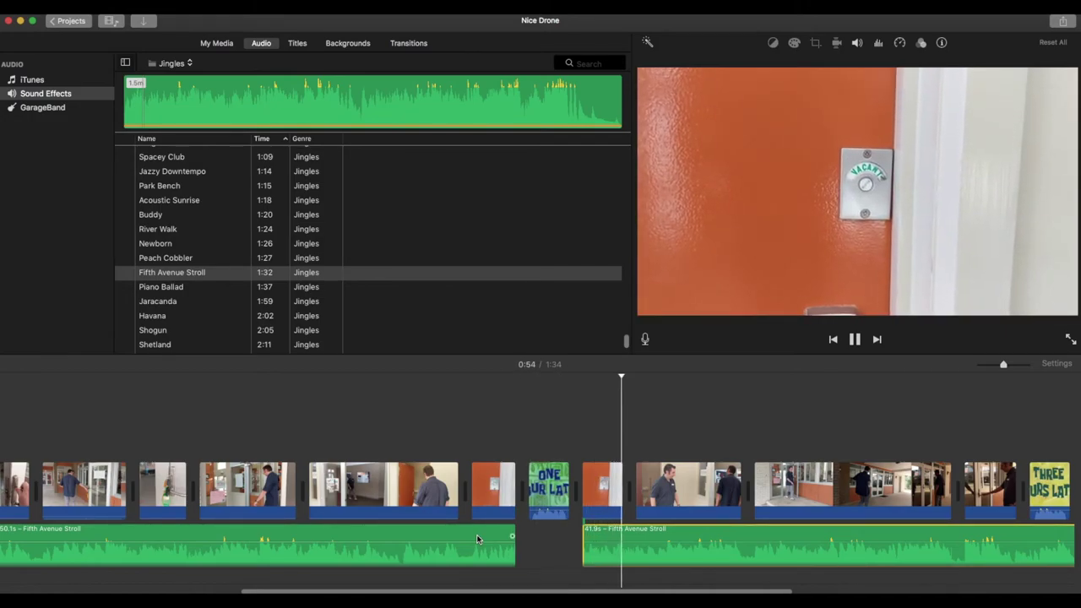
{"action": "key", "text": "space"}
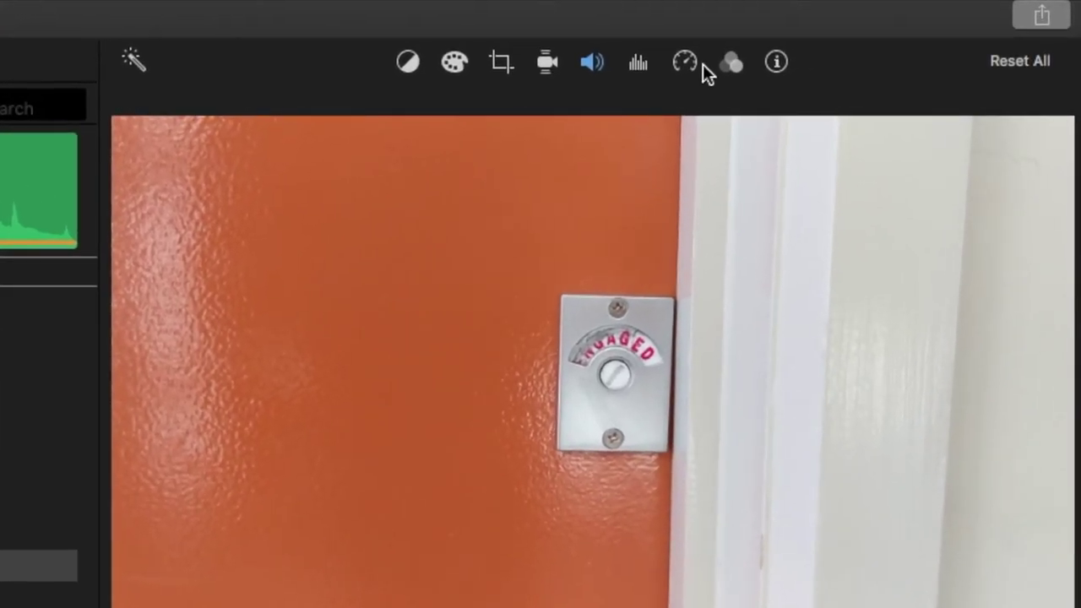
Apply the Day into Night filter to the orange door clip and the three clips after it
{"action": "left_click", "coordinate": [734, 63]}
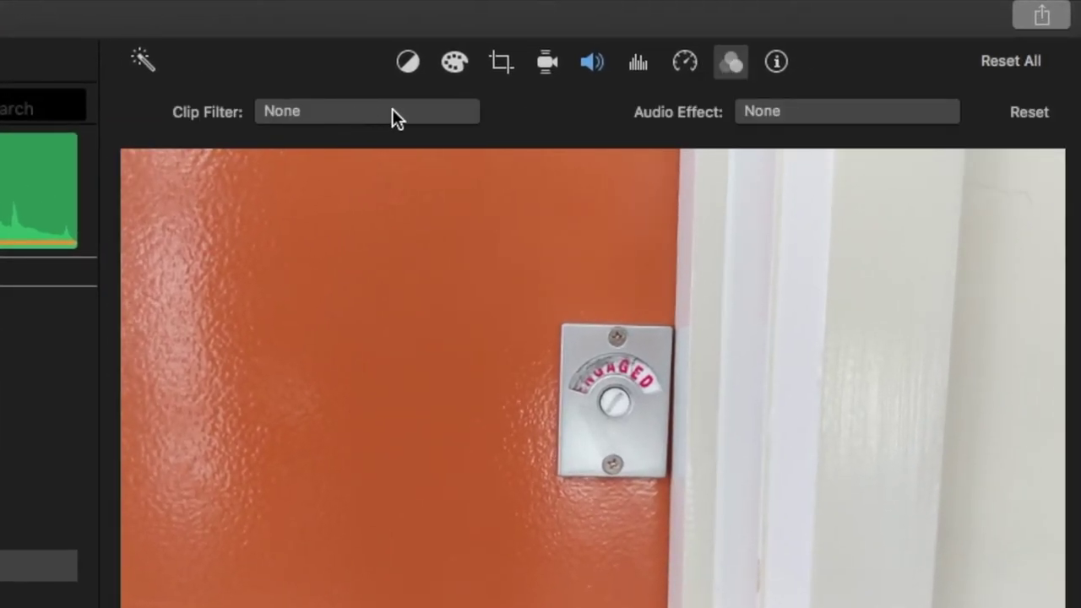
{"action": "left_click", "coordinate": [380, 113]}
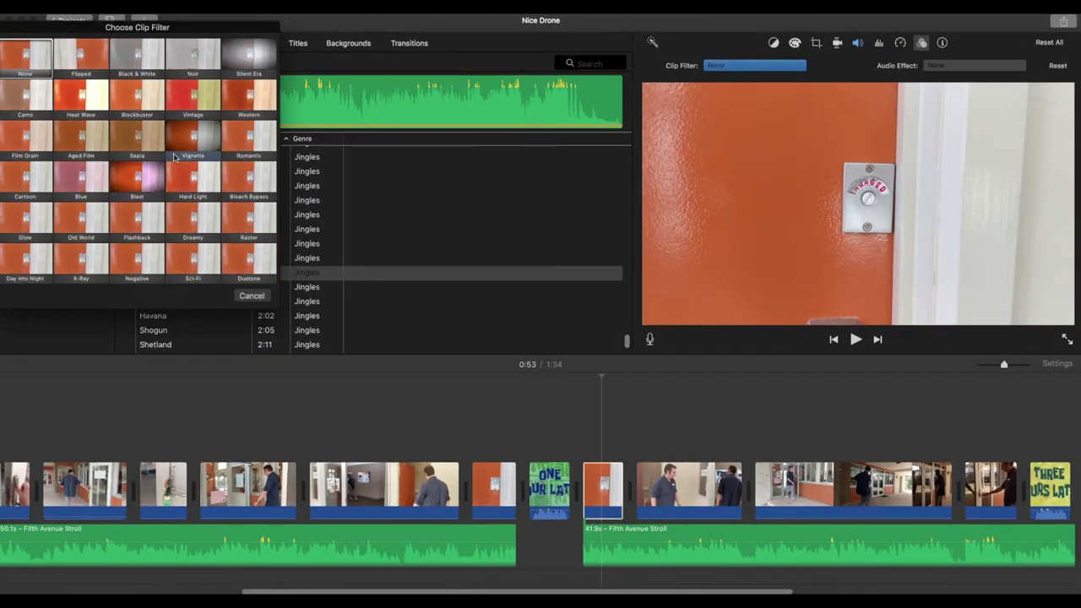
{"action": "left_click", "coordinate": [26, 260]}
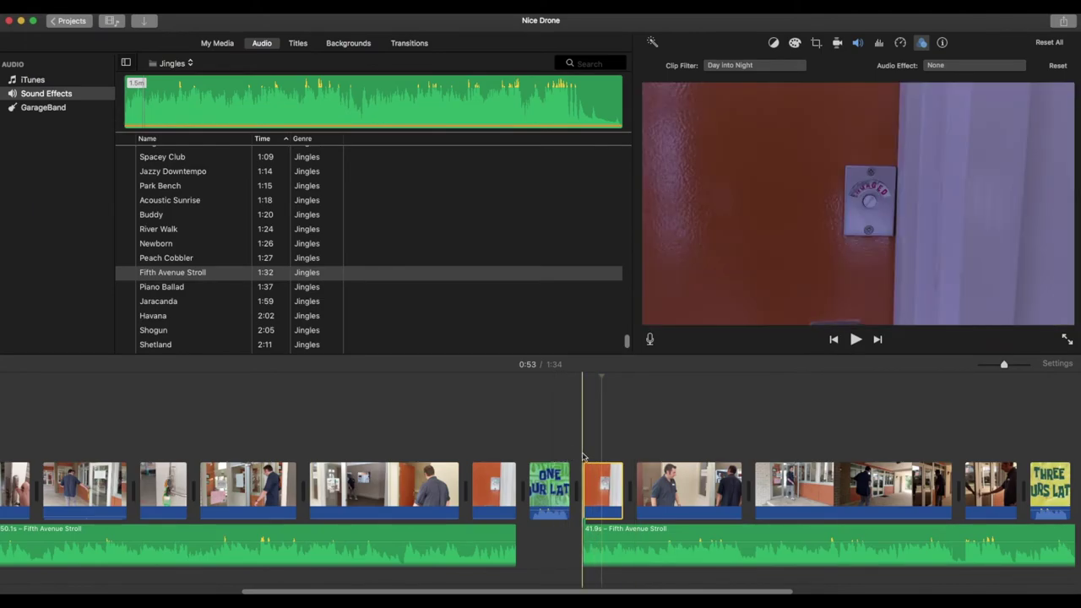
{"action": "left_click", "coordinate": [661, 473]}
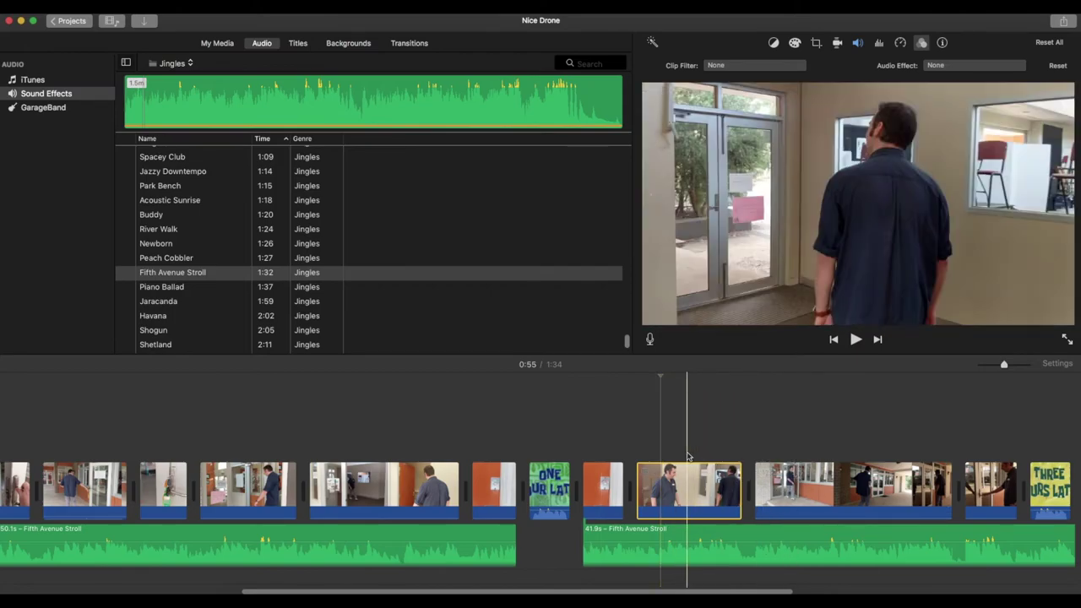
{"action": "left_click_drag", "start_coordinate": [690, 442], "coordinate": [1012, 498]}
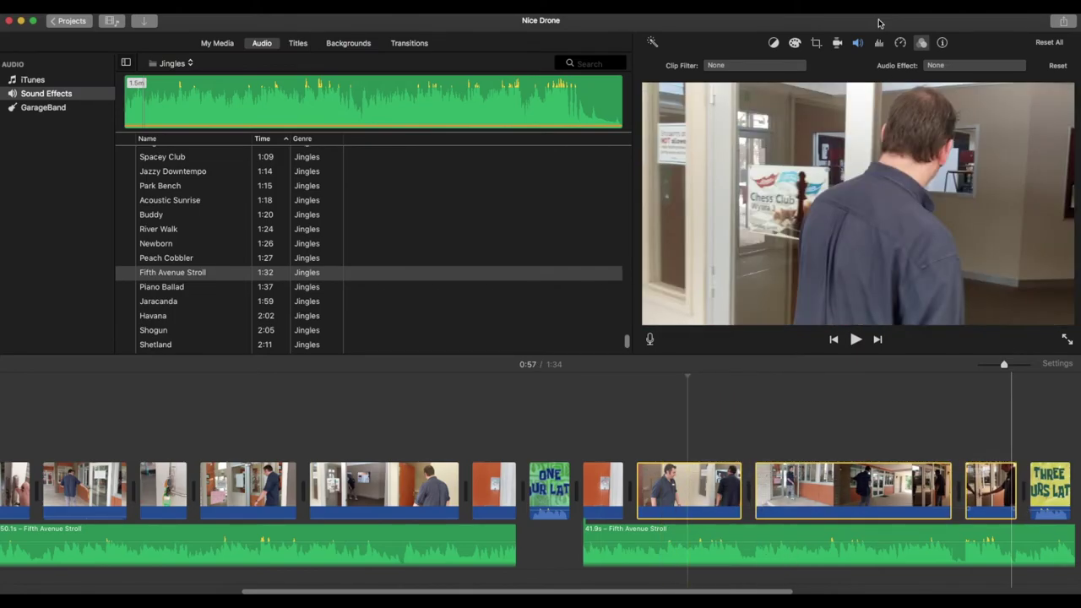
{"action": "left_click", "coordinate": [743, 68]}
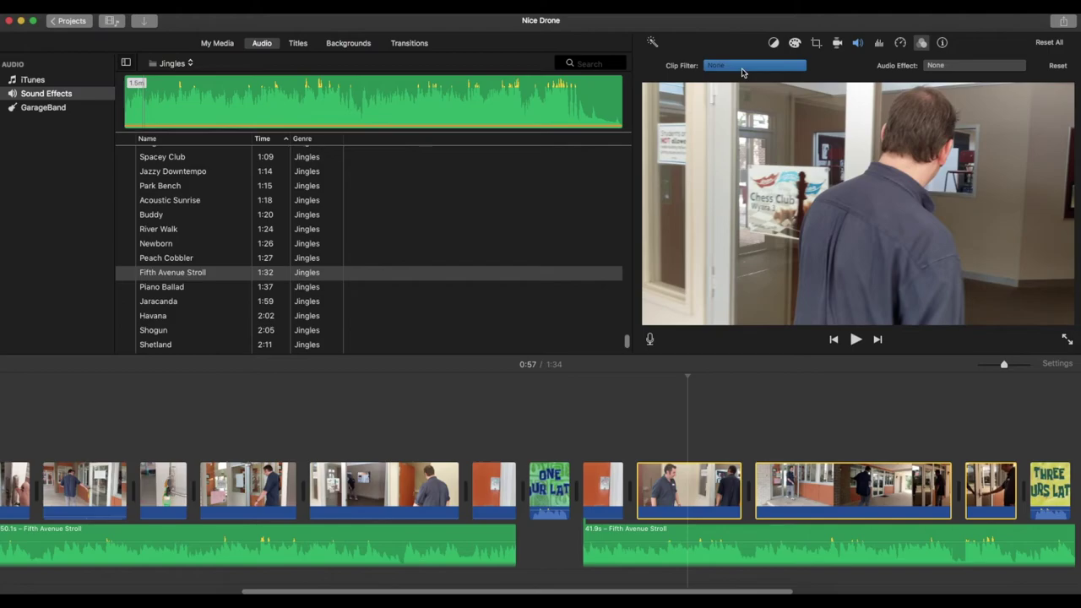
{"action": "left_click", "coordinate": [19, 265]}
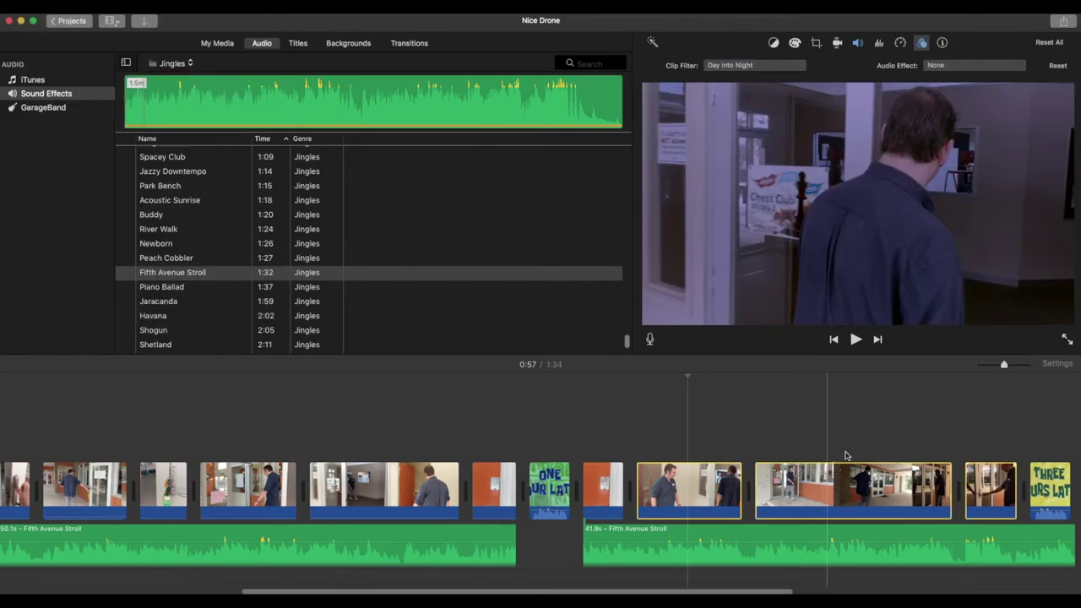
Brighten the glass-door clip by adjusting exposure and raising the highlights in colour correction
{"action": "left_click", "coordinate": [826, 456]}
{"action": "left_click", "coordinate": [990, 489]}
{"action": "scroll", "coordinate": [991, 488], "scroll_direction": "right", "scroll_amount": 5}
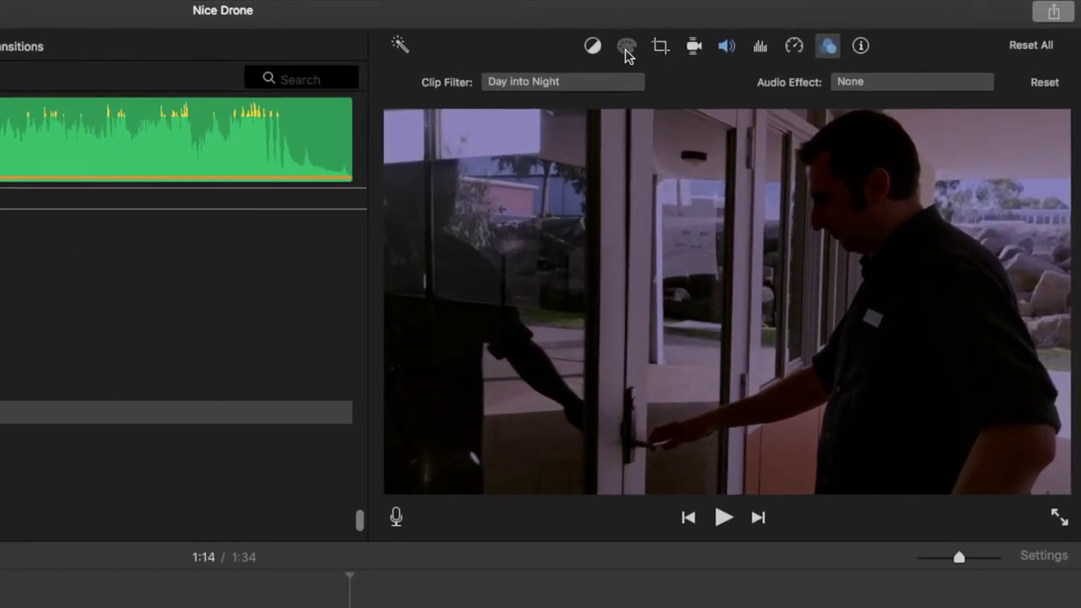
{"action": "left_click", "coordinate": [794, 42]}
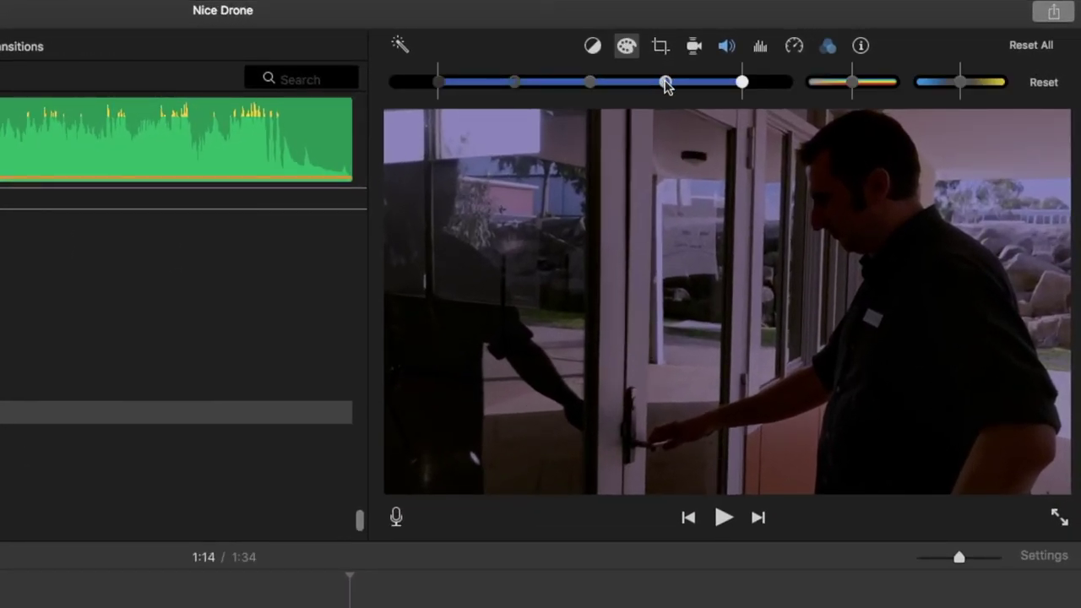
{"action": "mouse_move", "coordinate": [665, 84]}
{"action": "left_mouse_down"}
{"action": "mouse_move", "coordinate": [681, 84]}
{"action": "mouse_move", "coordinate": [659, 86]}
{"action": "left_mouse_up"}
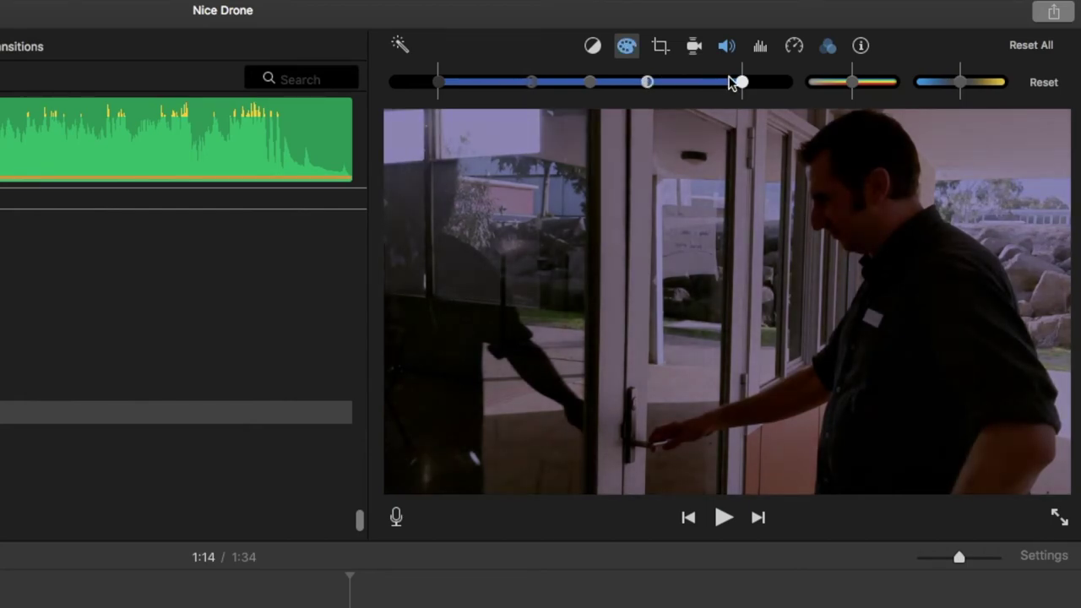
{"action": "left_click_drag", "start_coordinate": [741, 84], "coordinate": [764, 85]}
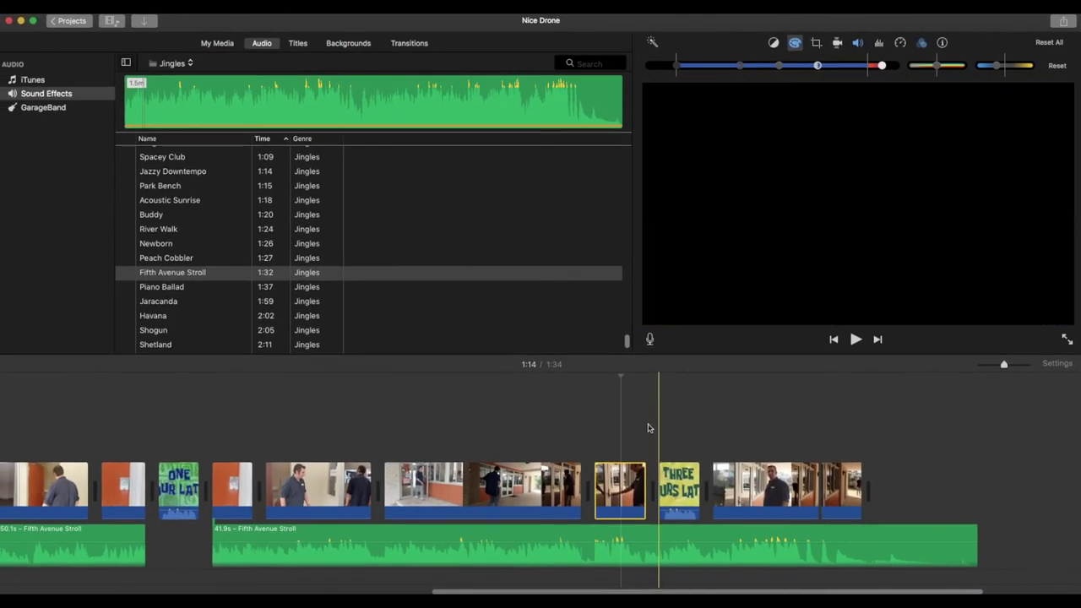
{"action": "key", "text": "space"}
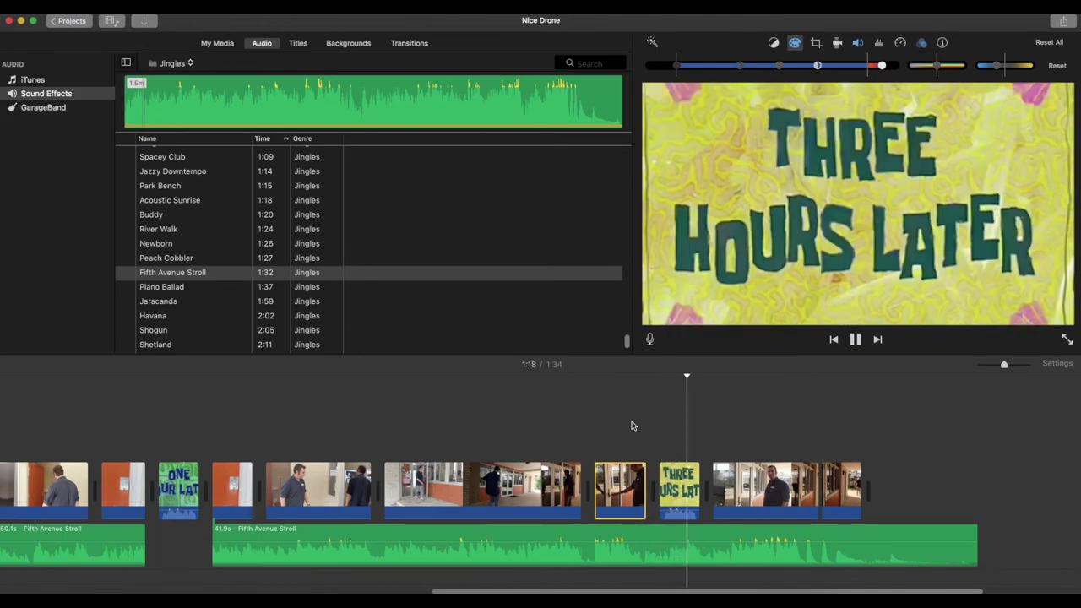
Split the later music part at the playhead and move its second piece past the Three Hours Later title
{"action": "key", "text": "space"}
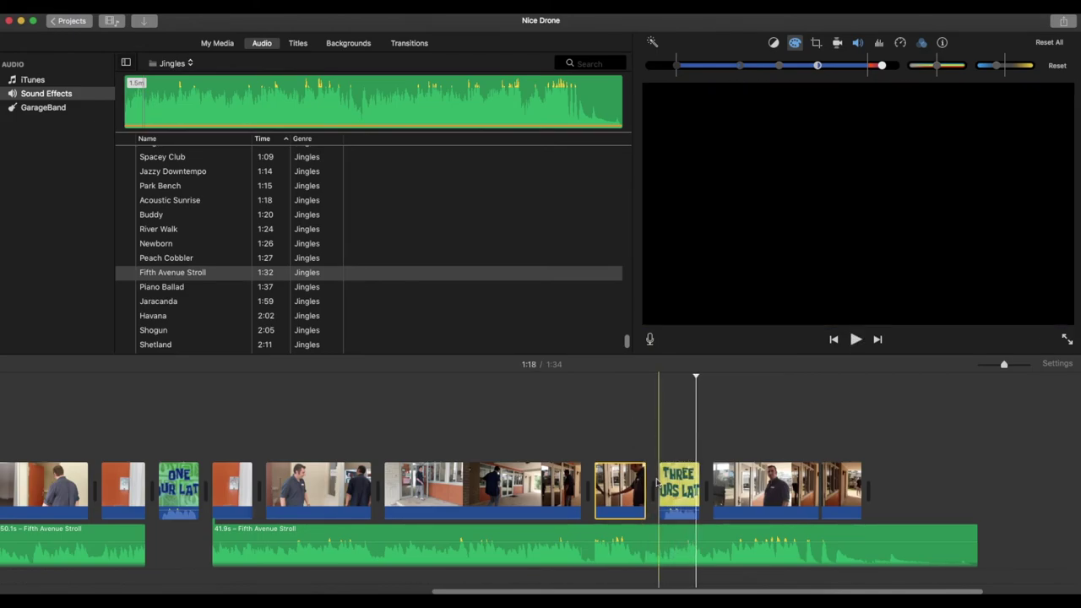
{"action": "left_click", "coordinate": [661, 536]}
{"action": "key", "text": "super+b"}
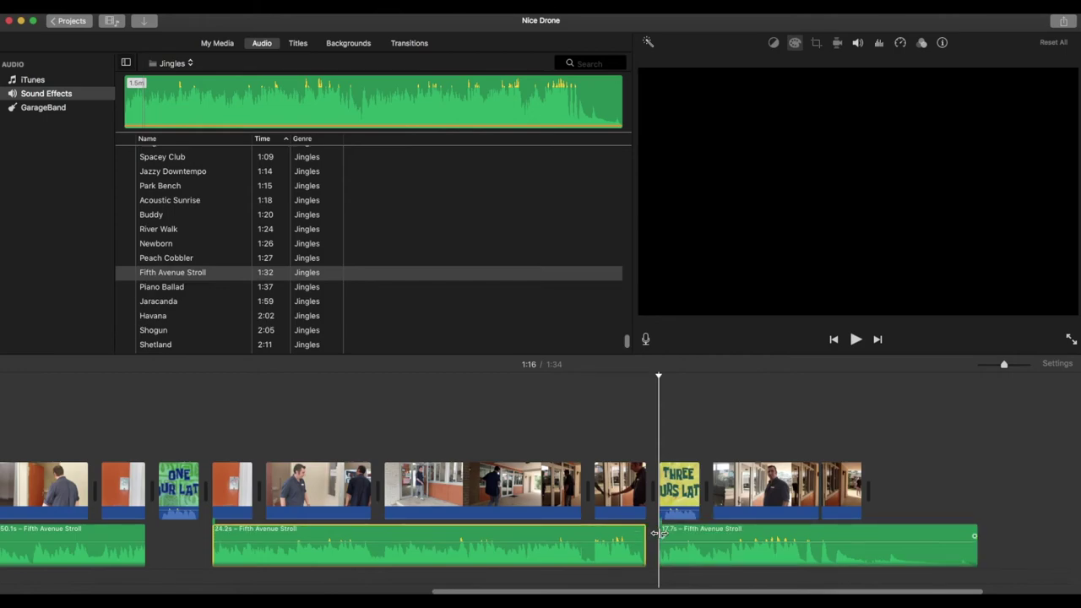
{"action": "left_click_drag", "start_coordinate": [663, 536], "coordinate": [718, 534]}
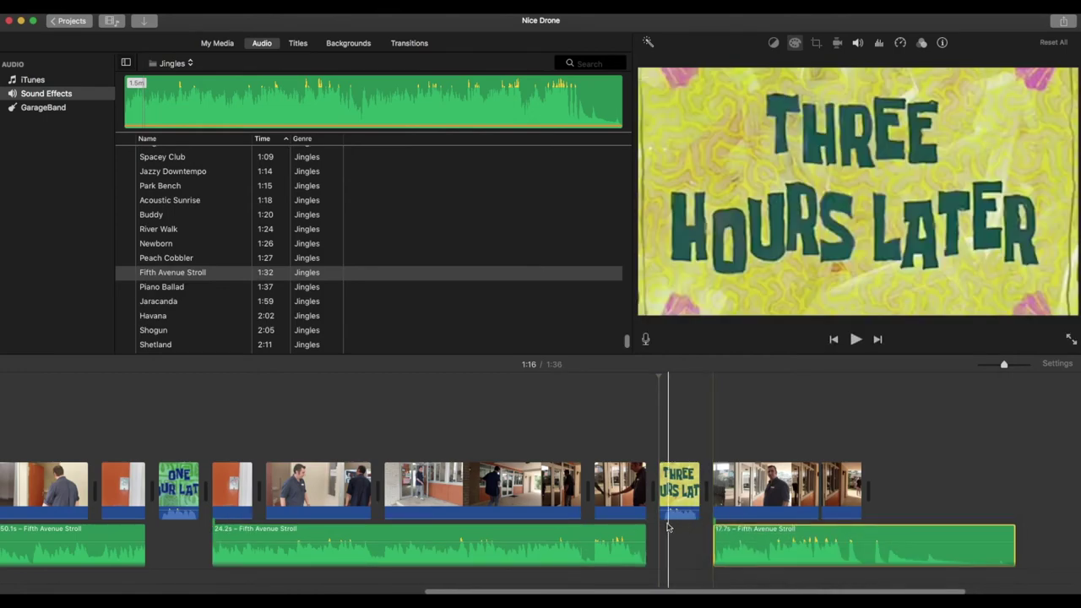
{"action": "key", "text": "space"}
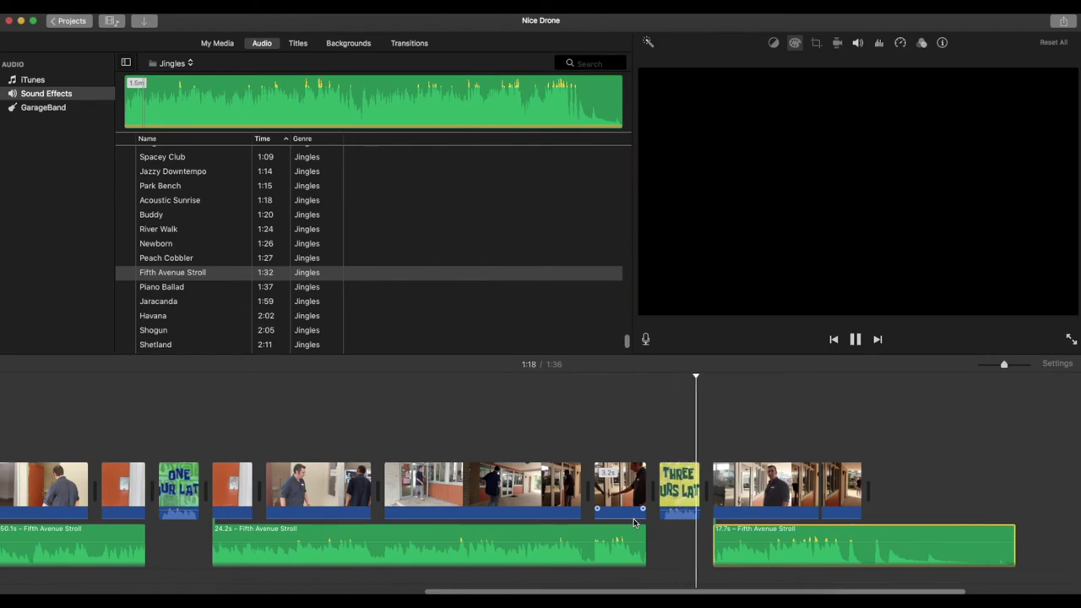
{"action": "key", "text": "space"}
{"action": "left_click", "coordinate": [759, 488]}
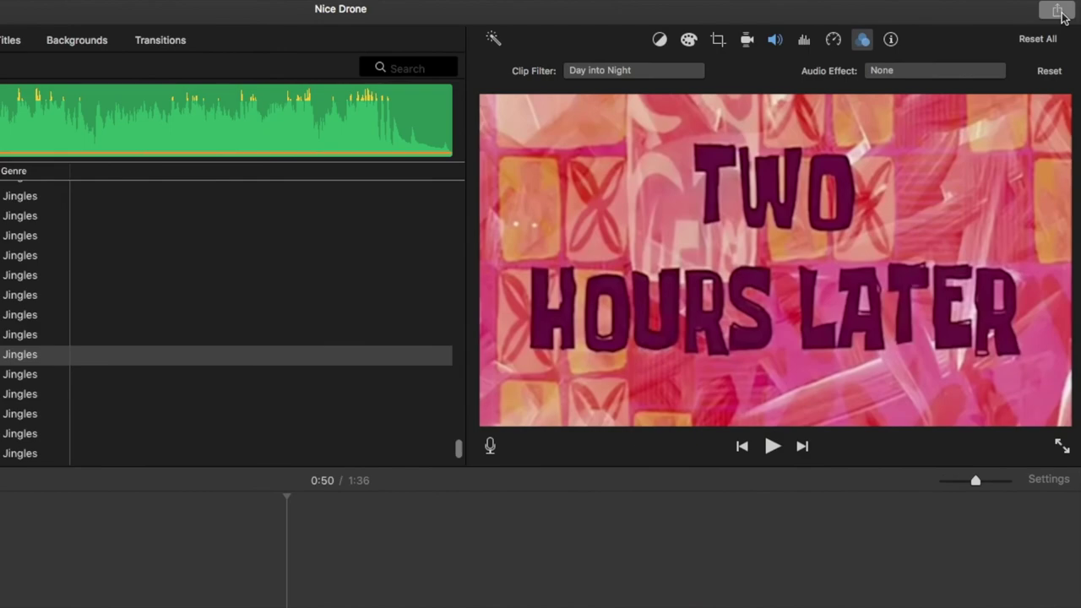
Start a file export titled Stuart's Bad Day with the description cleared
{"action": "left_click", "coordinate": [1063, 22]}
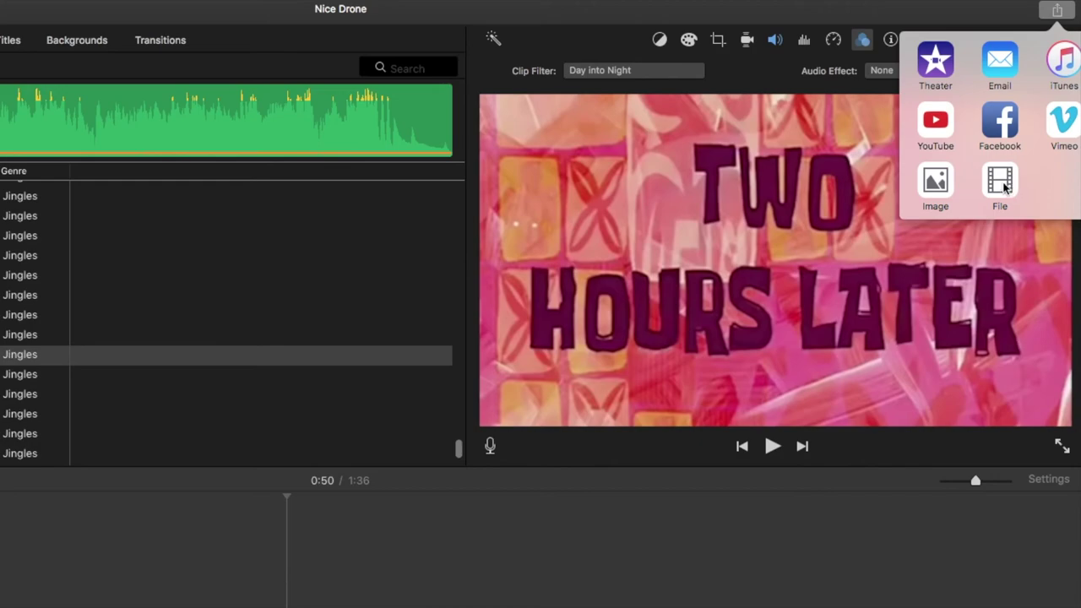
{"action": "left_click", "coordinate": [1001, 184]}
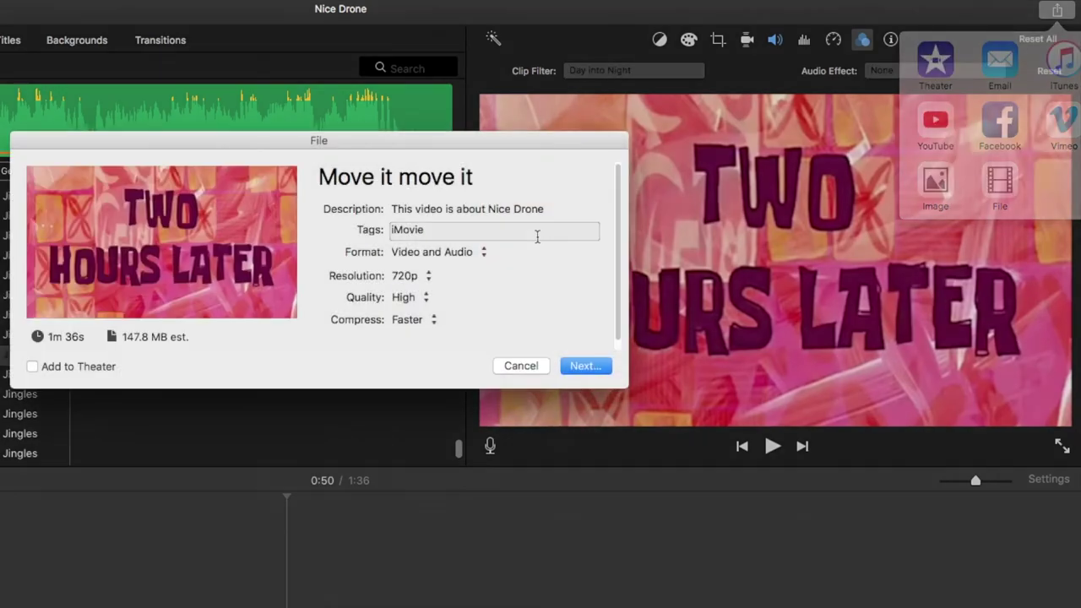
{"action": "left_click", "coordinate": [396, 179]}
{"action": "type", "text": "Stuart's Bad Day"}
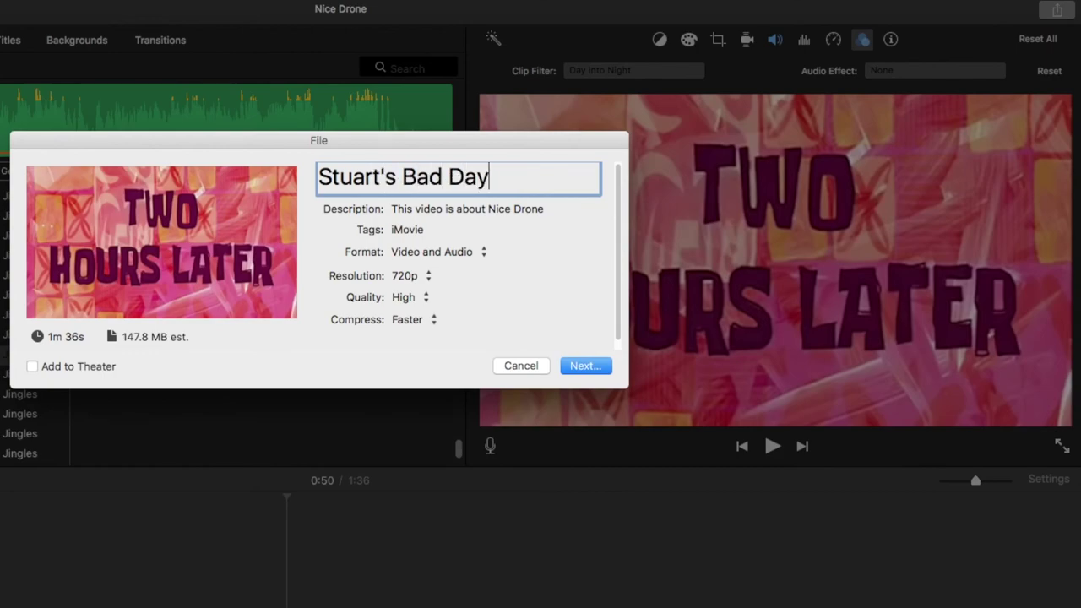
{"action": "left_click", "coordinate": [512, 213]}
{"action": "key", "text": "super+a"}
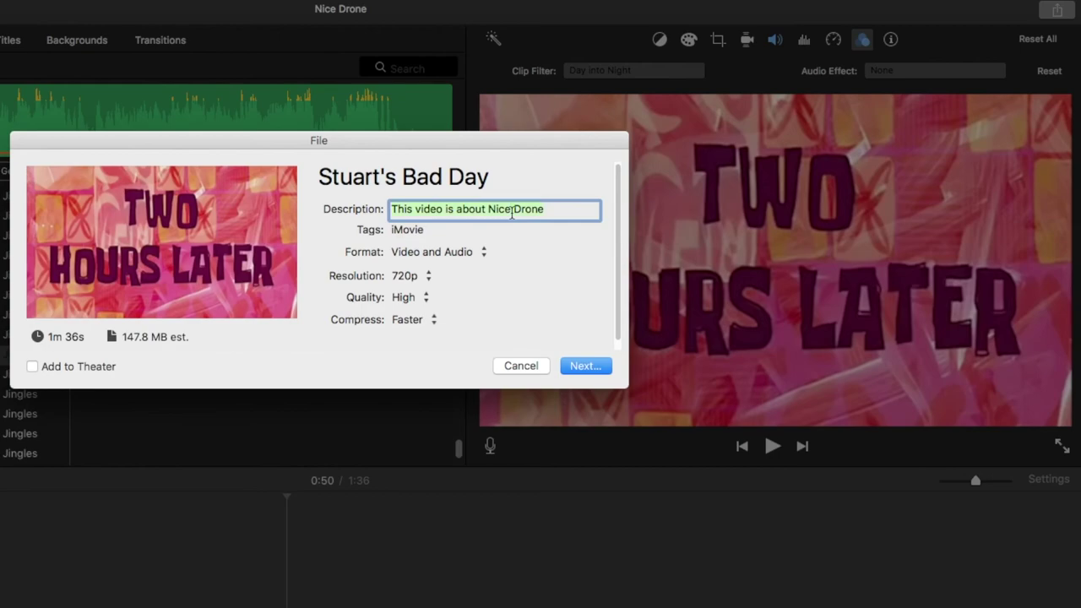
{"action": "key", "text": "BackSpace"}
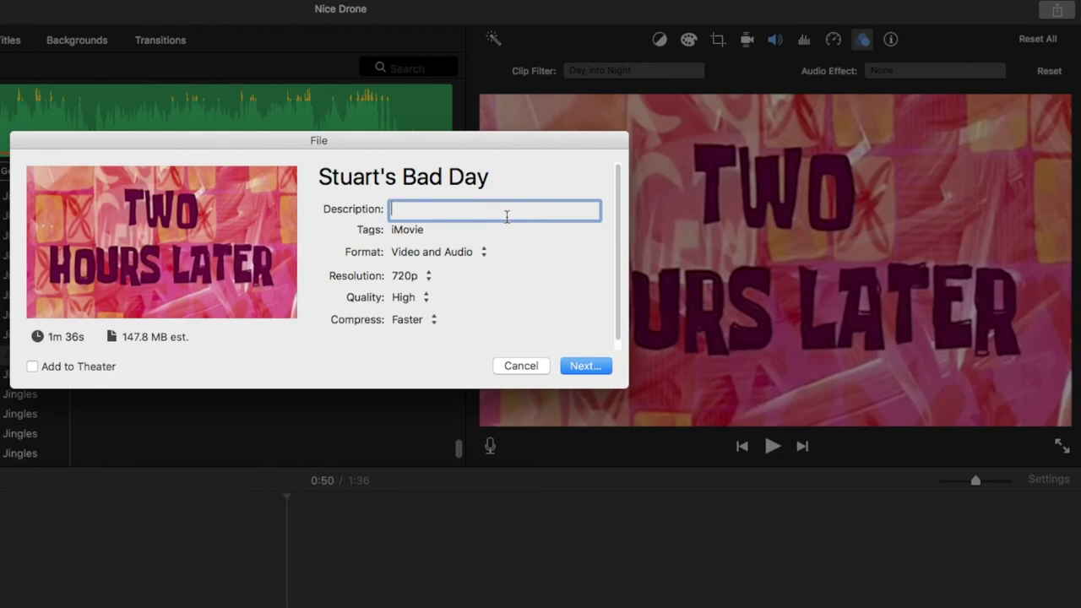
Keep Video and Audio format while trying 4K resolution and Medium quality, returning quality to High
{"action": "left_click", "coordinate": [420, 255]}
{"action": "left_click", "coordinate": [419, 252]}
{"action": "left_click", "coordinate": [409, 276]}
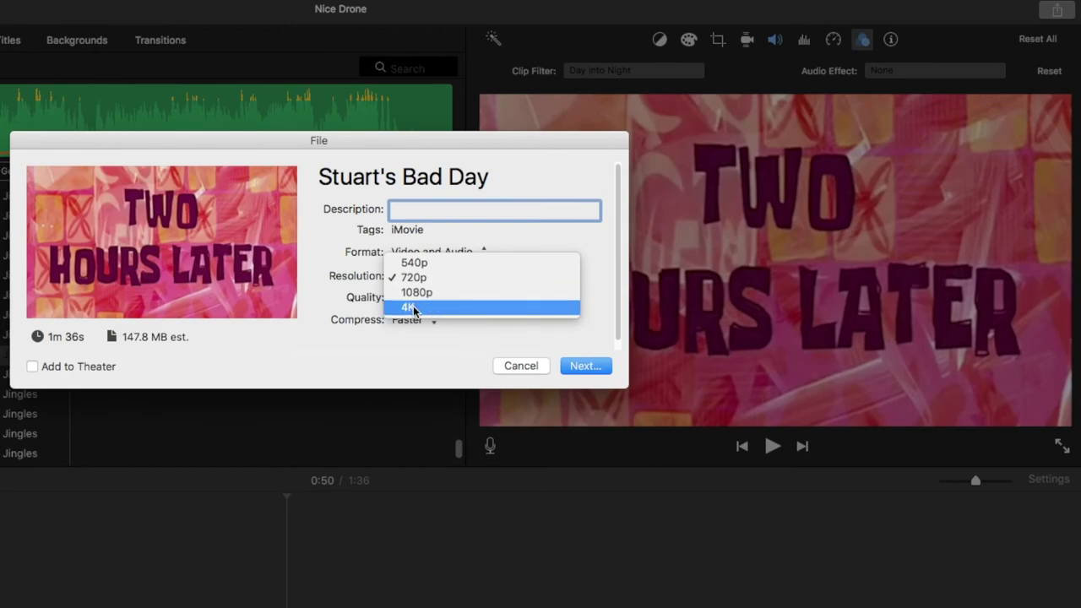
{"action": "left_click", "coordinate": [412, 308]}
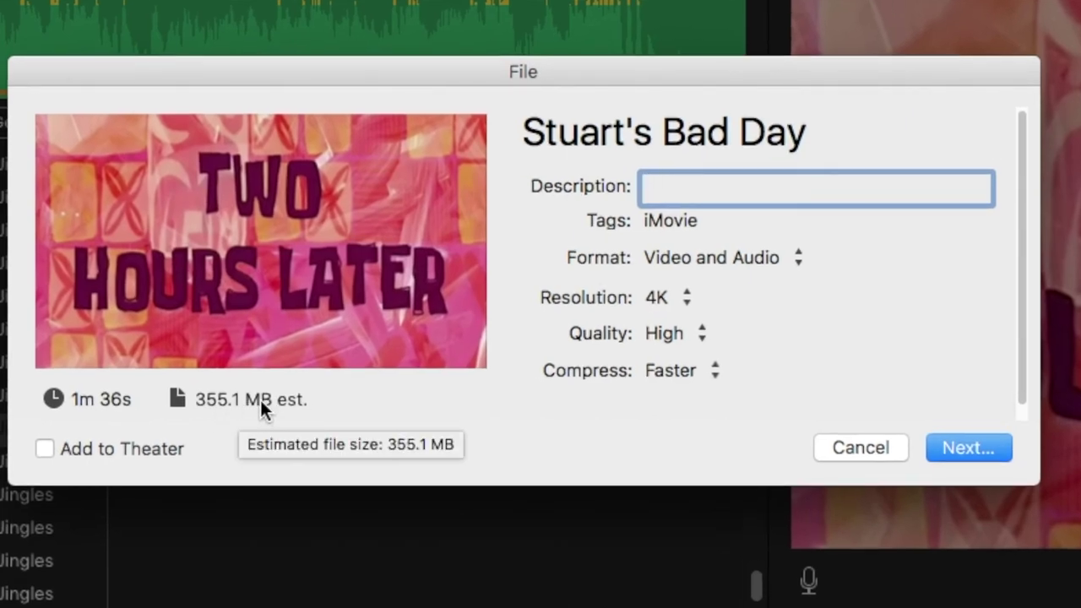
{"action": "left_click", "coordinate": [661, 330]}
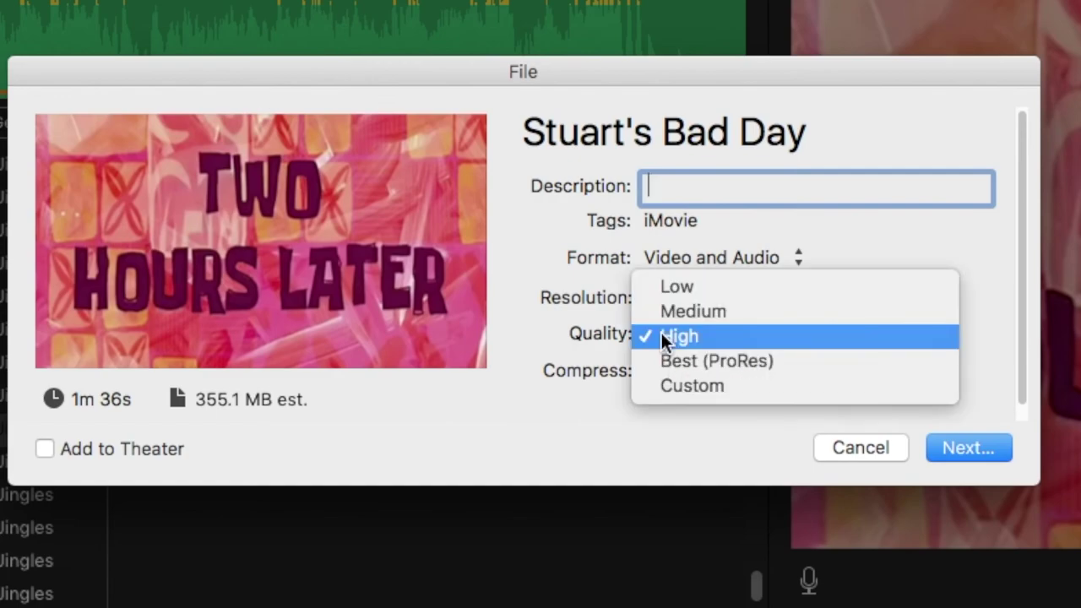
{"action": "left_click", "coordinate": [704, 313]}
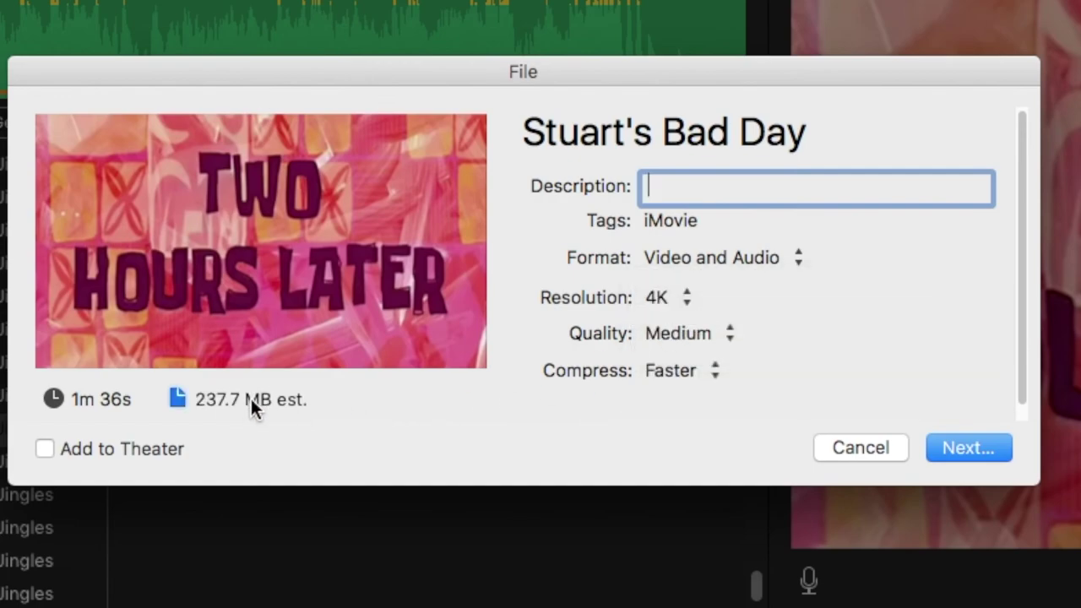
{"action": "left_click", "coordinate": [685, 339]}
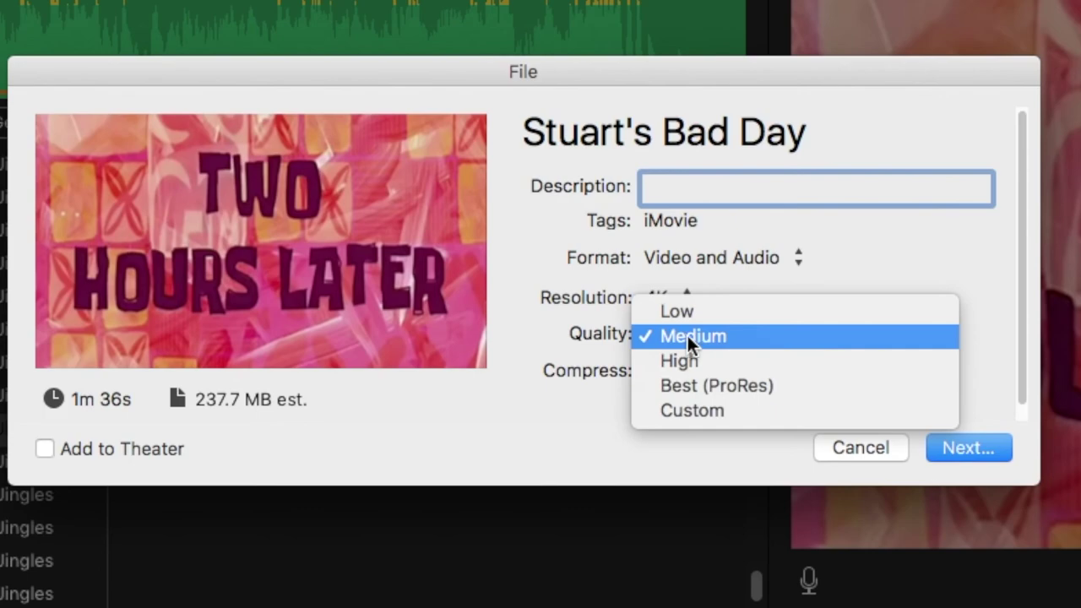
{"action": "left_click", "coordinate": [682, 347]}
Settle the export on 1080p resolution with High quality and continue to saving
{"action": "left_click", "coordinate": [678, 296]}
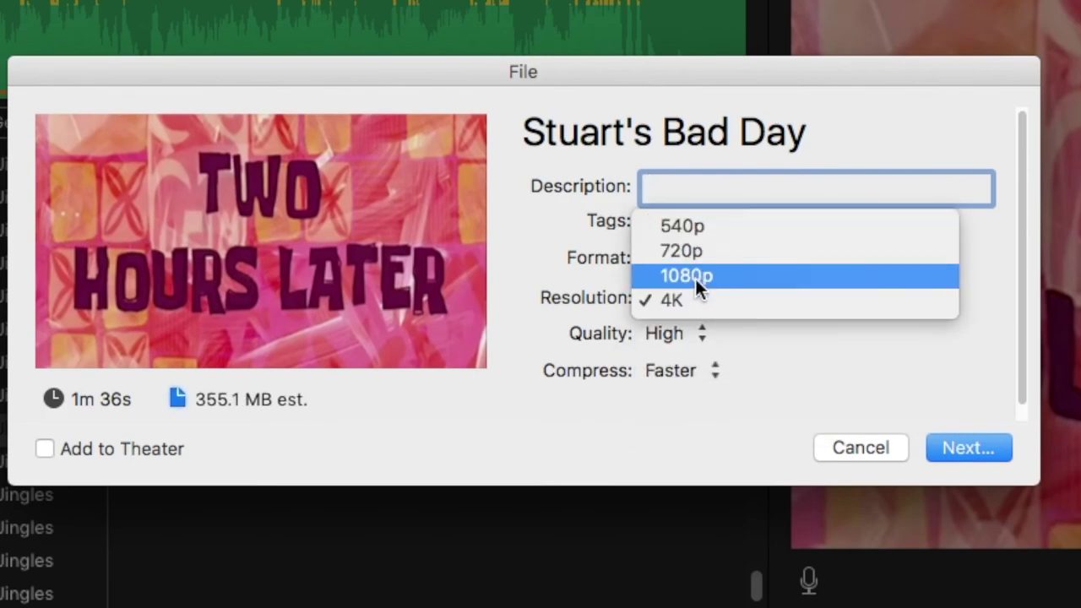
{"action": "left_click", "coordinate": [697, 274]}
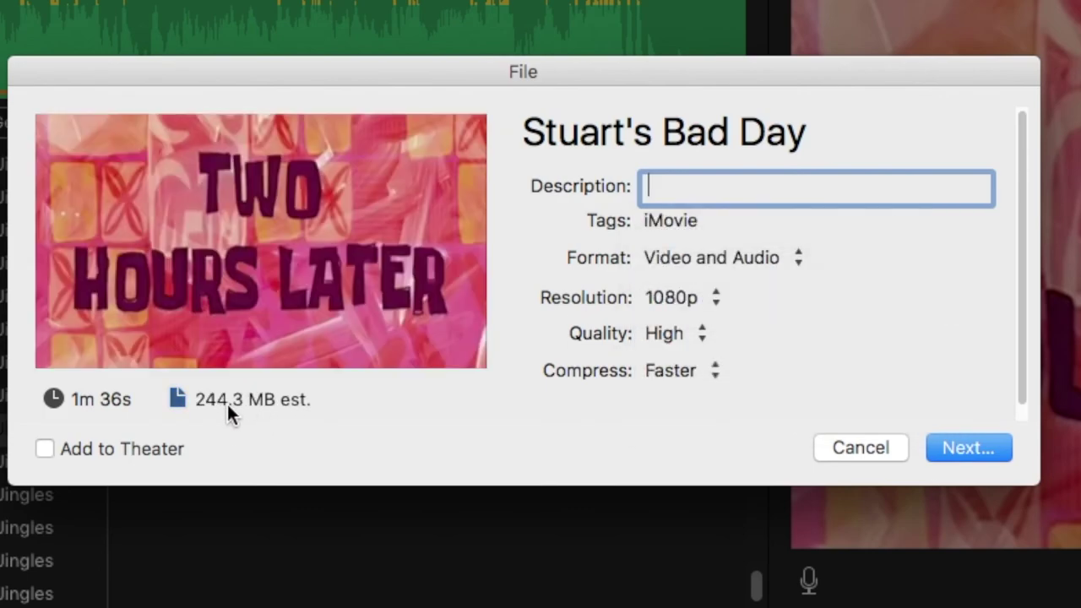
{"action": "left_click", "coordinate": [710, 333]}
{"action": "left_click", "coordinate": [709, 313]}
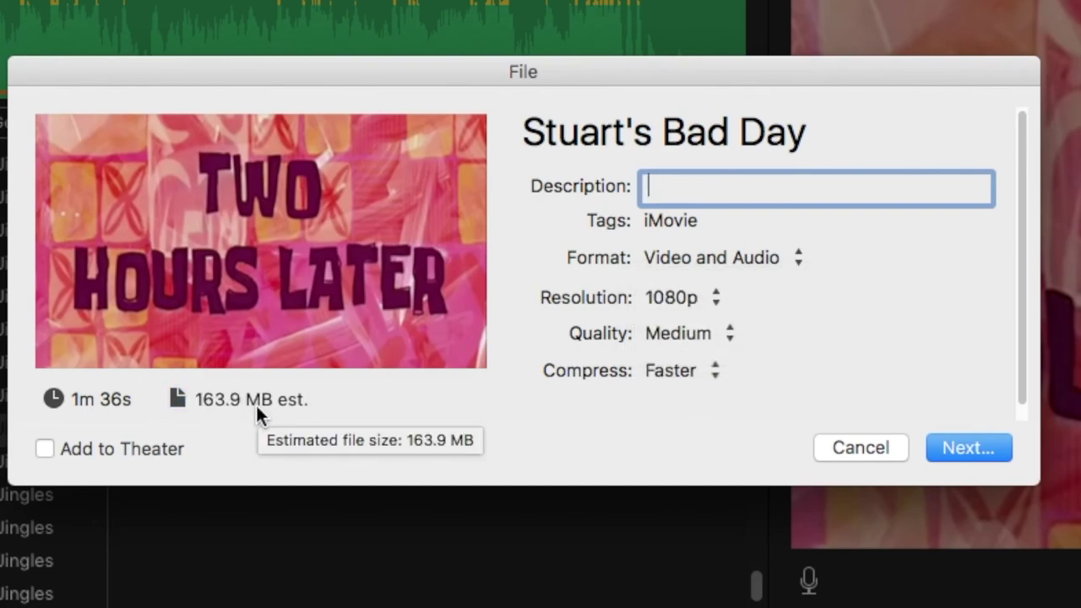
{"action": "left_click", "coordinate": [676, 297]}
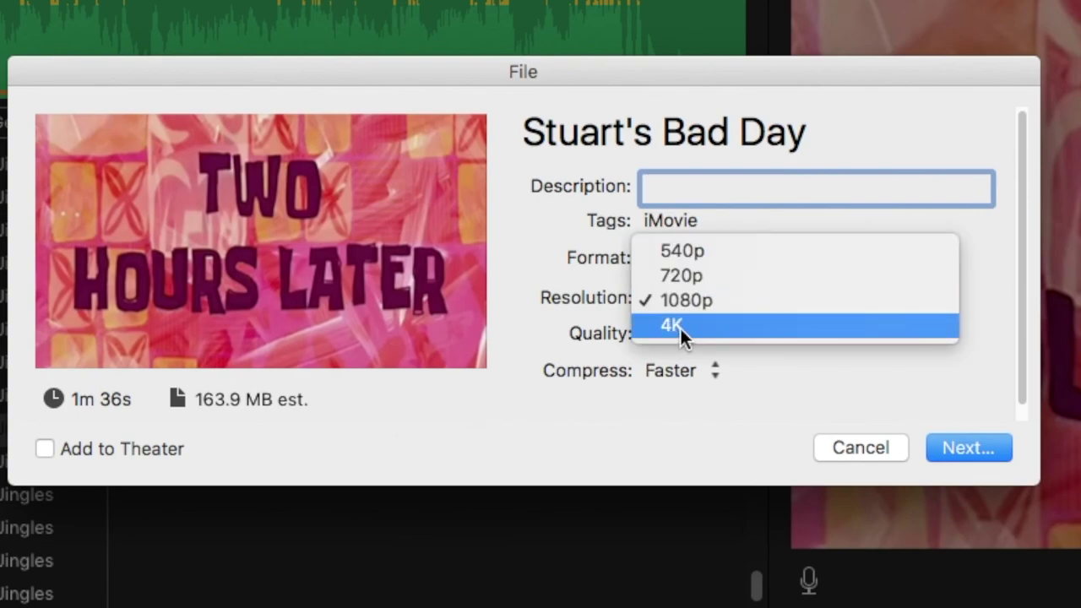
{"action": "left_click", "coordinate": [670, 303]}
{"action": "left_click", "coordinate": [680, 336]}
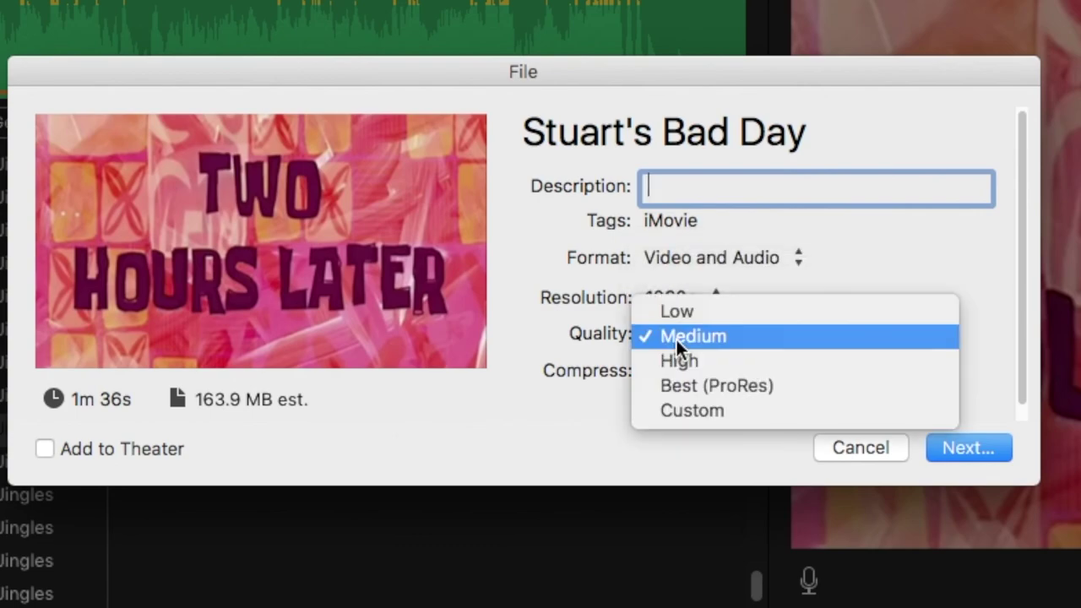
{"action": "left_click", "coordinate": [684, 360]}
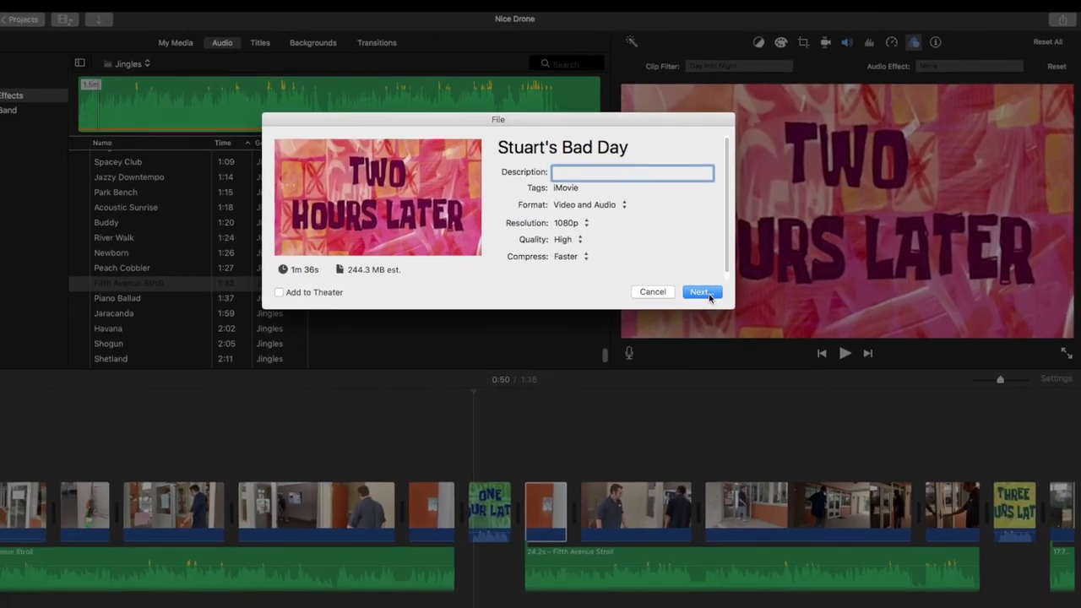
{"action": "left_click", "coordinate": [583, 366]}
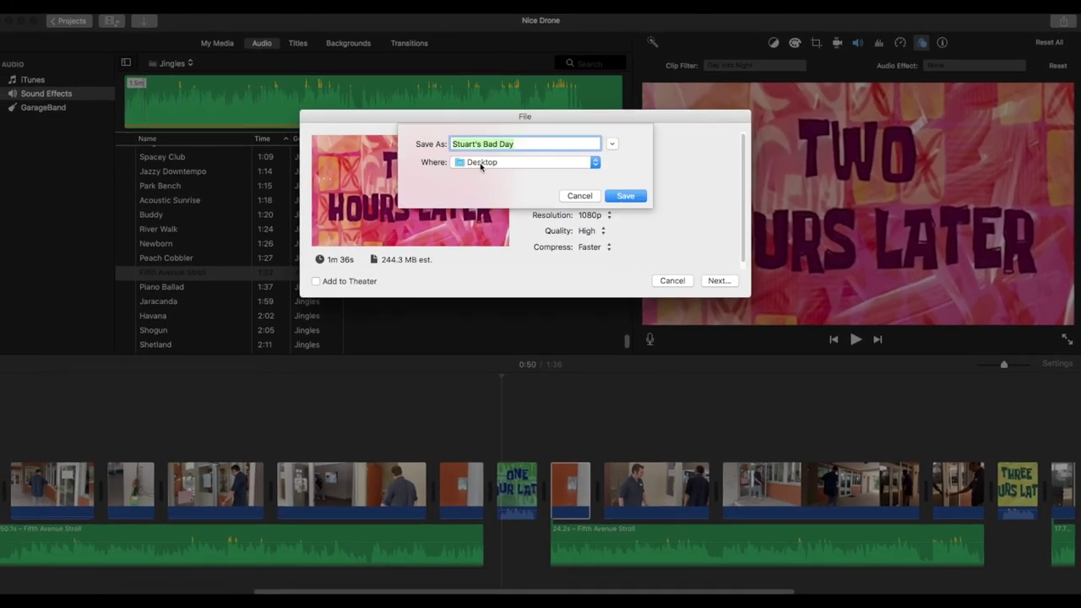
Export the film as 'Stuart's Bad Day' to the Desktop at 1080p, High quality
{"action": "left_click", "coordinate": [629, 199]}
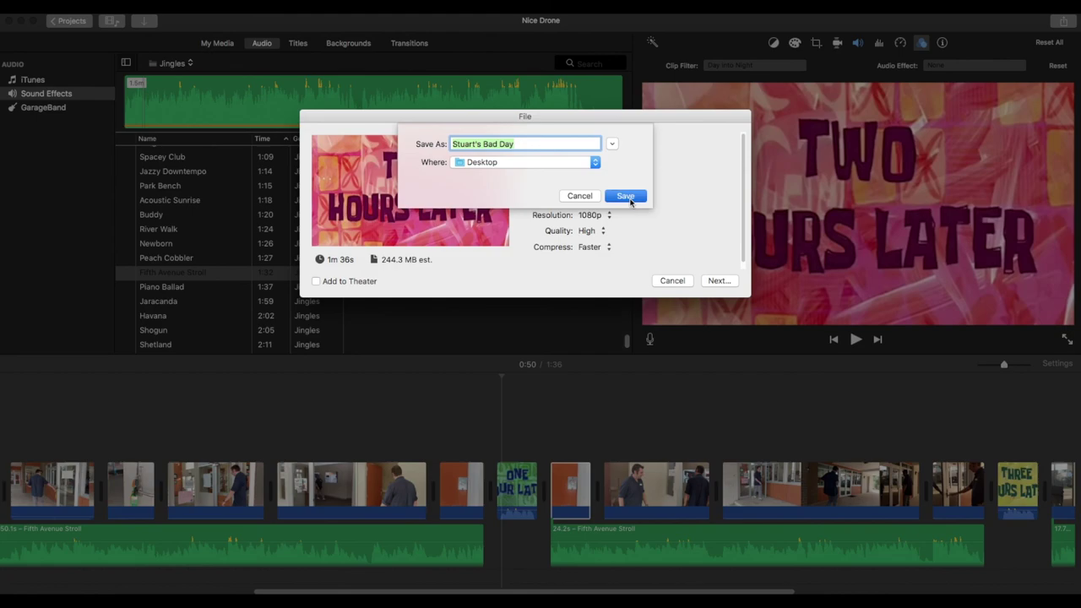